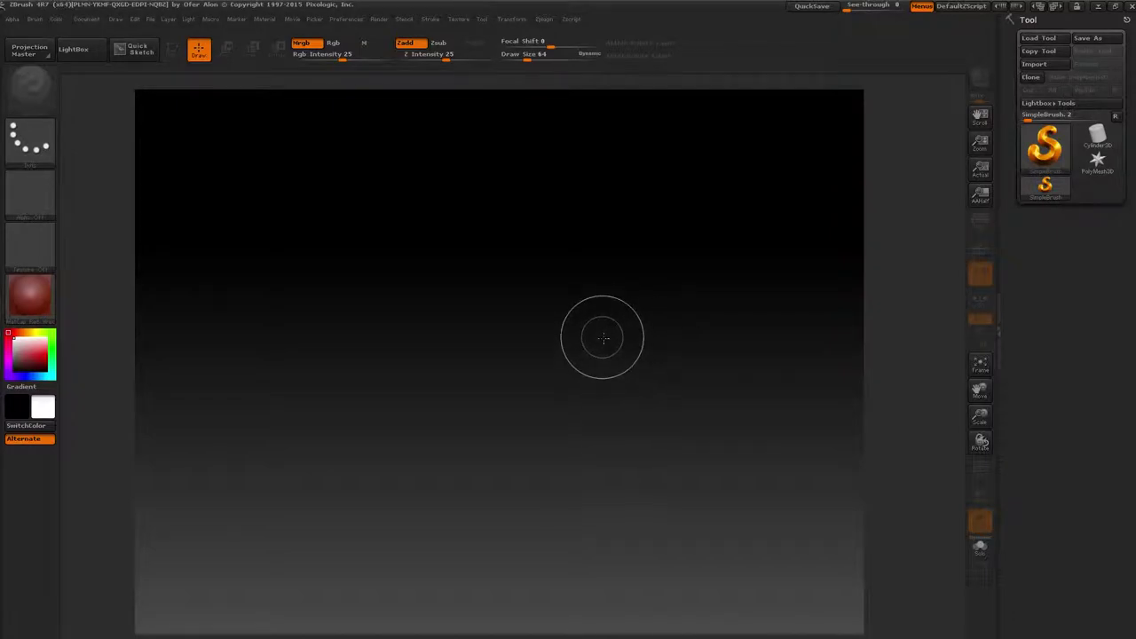
# Draw a ZSphere on the canvas and make it editable in Edit mode
pyautogui.click(1047, 149)
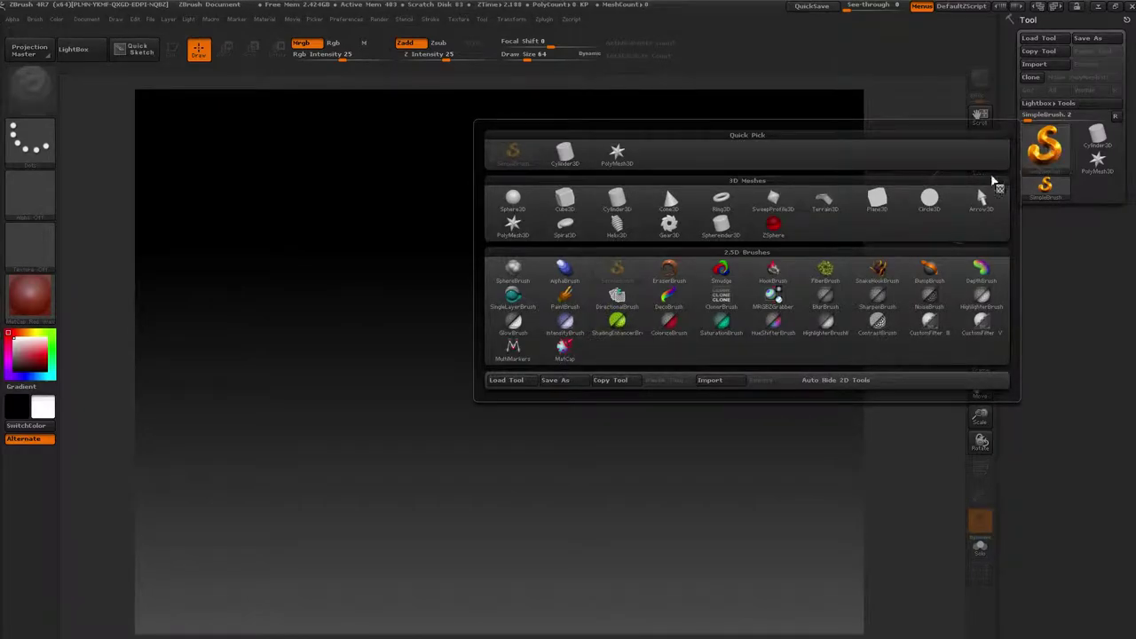
pyautogui.moveTo(773, 227)
pyautogui.click(785, 229)
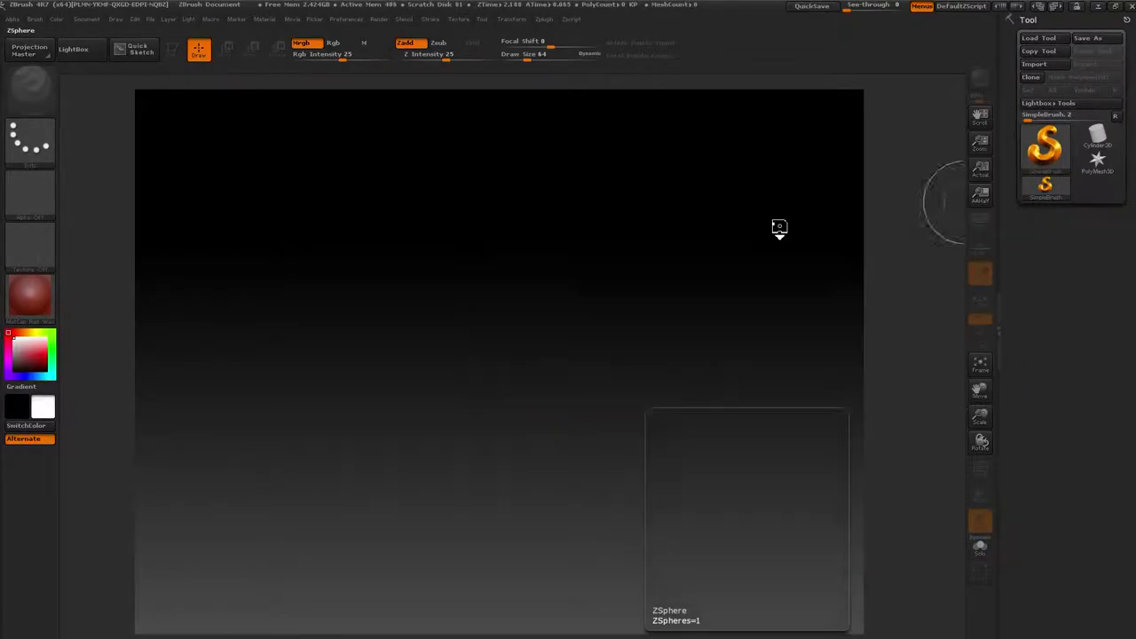
pyautogui.moveTo(500, 332); pyautogui.dragTo(509, 229)
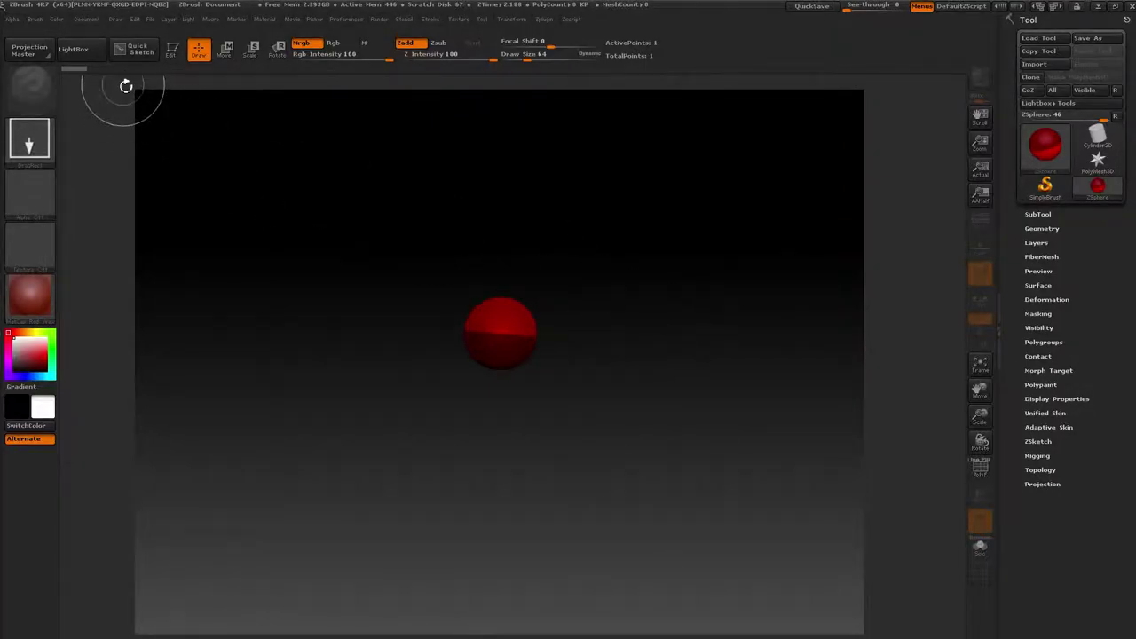
pyautogui.click(173, 53)
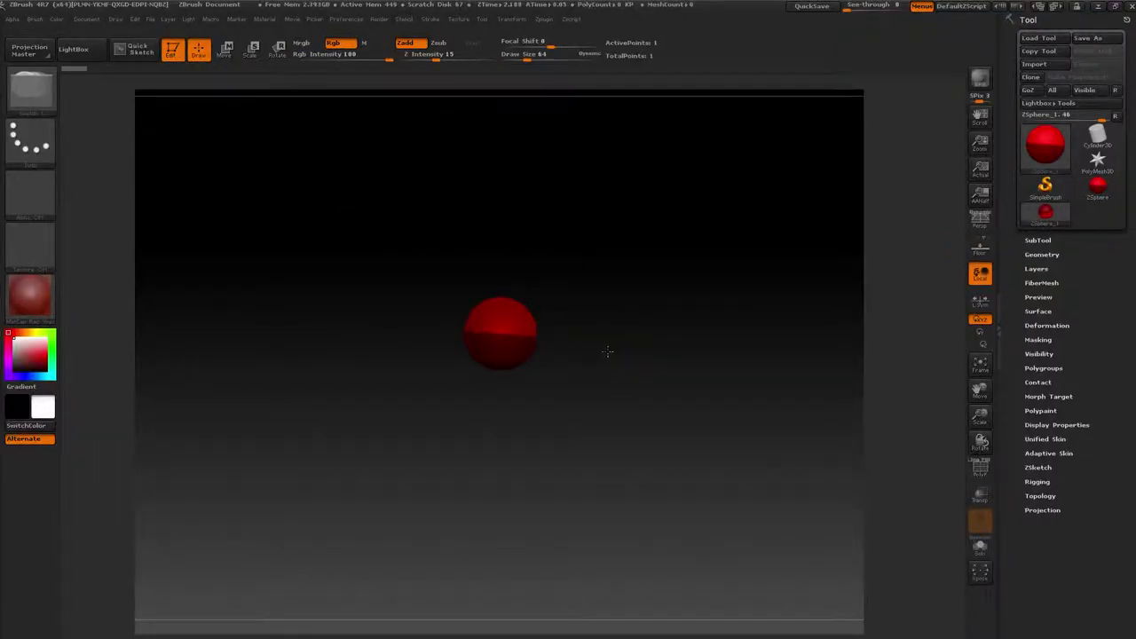
pyautogui.moveTo(607, 352); pyautogui.dragTo(590, 348)
# Add a child ZSphere at the bottom and drag it down into a long link
pyautogui.click(198, 54)
pyautogui.moveTo(502, 358); pyautogui.dragTo(500, 377)
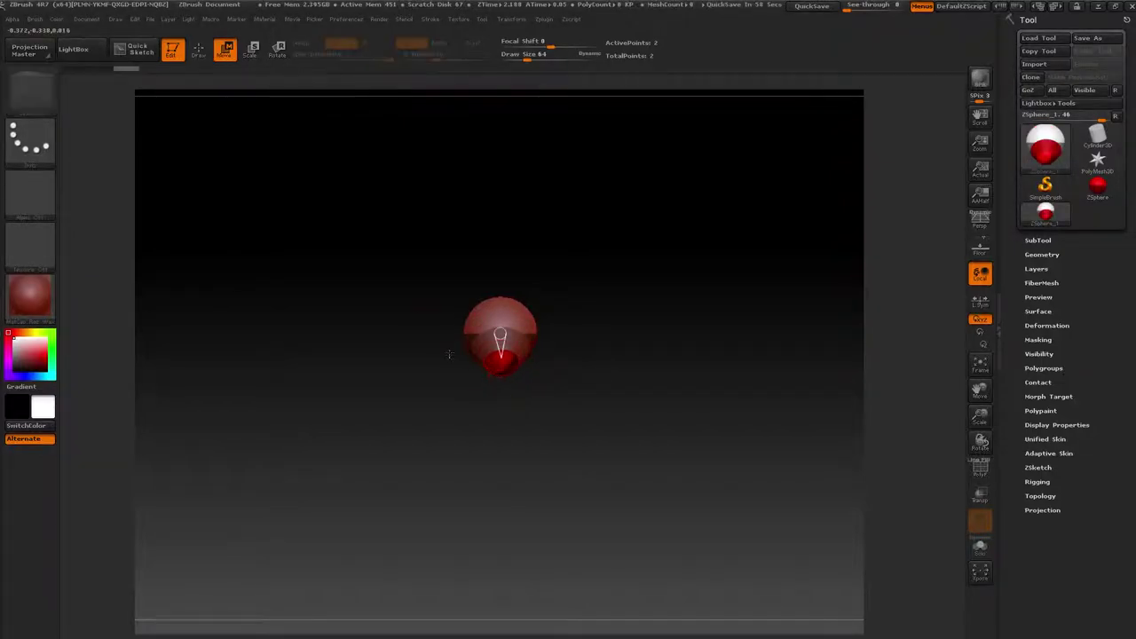
pyautogui.click(223, 52)
pyautogui.moveTo(500, 358); pyautogui.dragTo(500, 450)
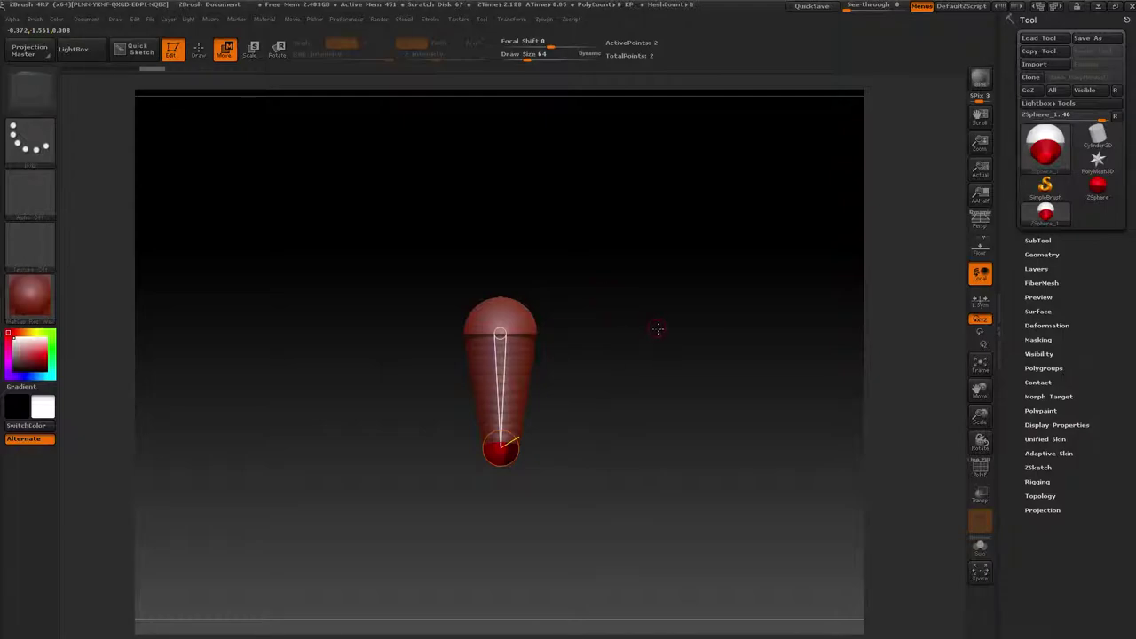
# Turn on the floor grid and snap the view back to straight front
pyautogui.click(979, 249)
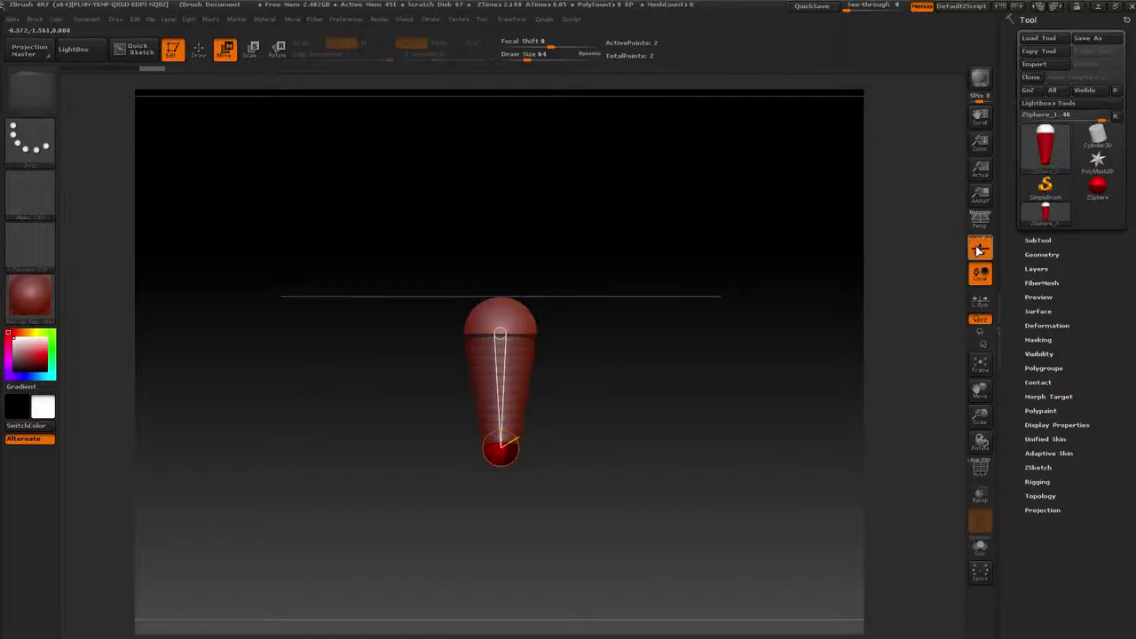
pyautogui.press('a')
pyautogui.moveTo(578, 431)
pyautogui.mouseDown()
pyautogui.moveTo(586, 198)
pyautogui.moveTo(577, 373)
pyautogui.mouseUp()
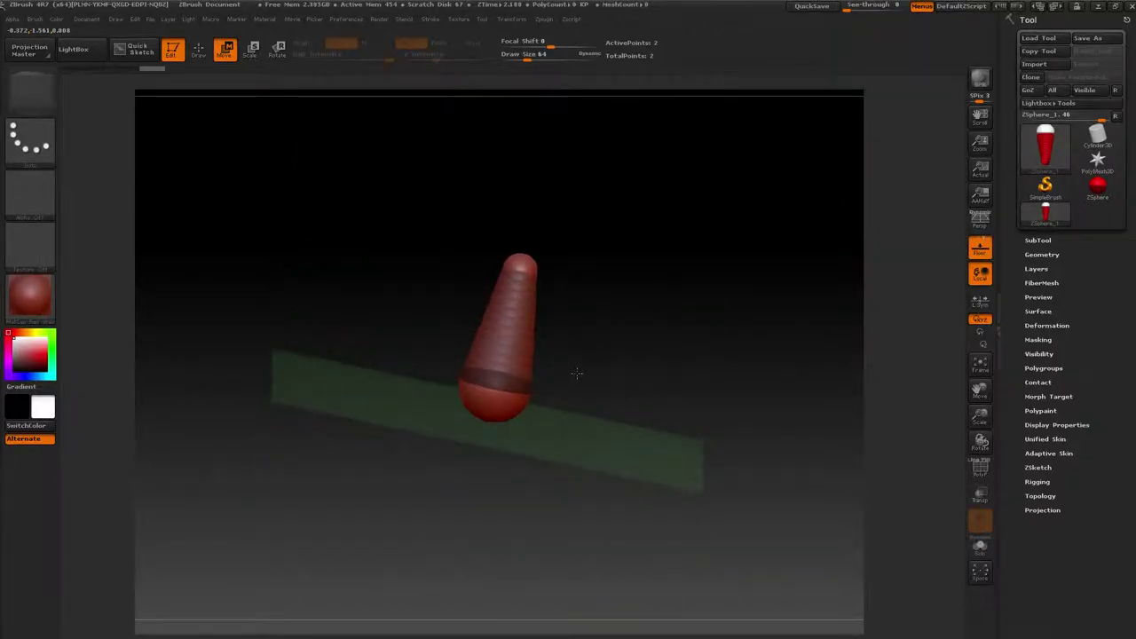
pyautogui.keyDown('shift'); pyautogui.moveTo(750, 366); pyautogui.dragTo(744, 363); pyautogui.keyUp('shift')
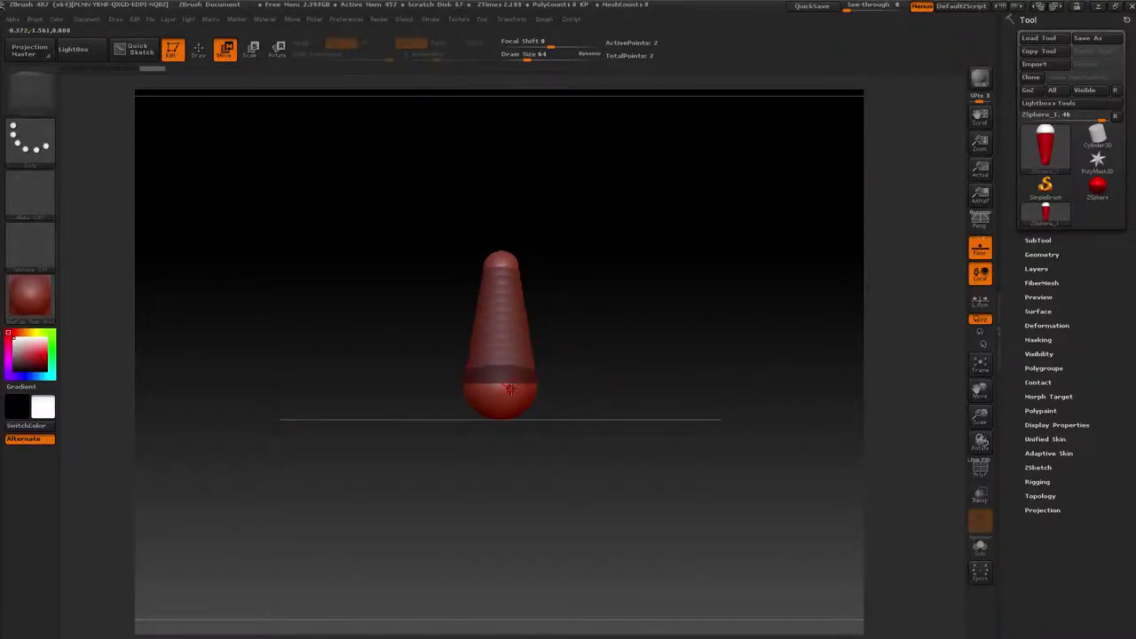
# Move the ZSpheres to lengthen the chain so its lower end reaches the floor
pyautogui.moveTo(499, 394)
pyautogui.mouseDown()
pyautogui.moveTo(529, 173)
pyautogui.moveTo(501, 147)
pyautogui.mouseUp()
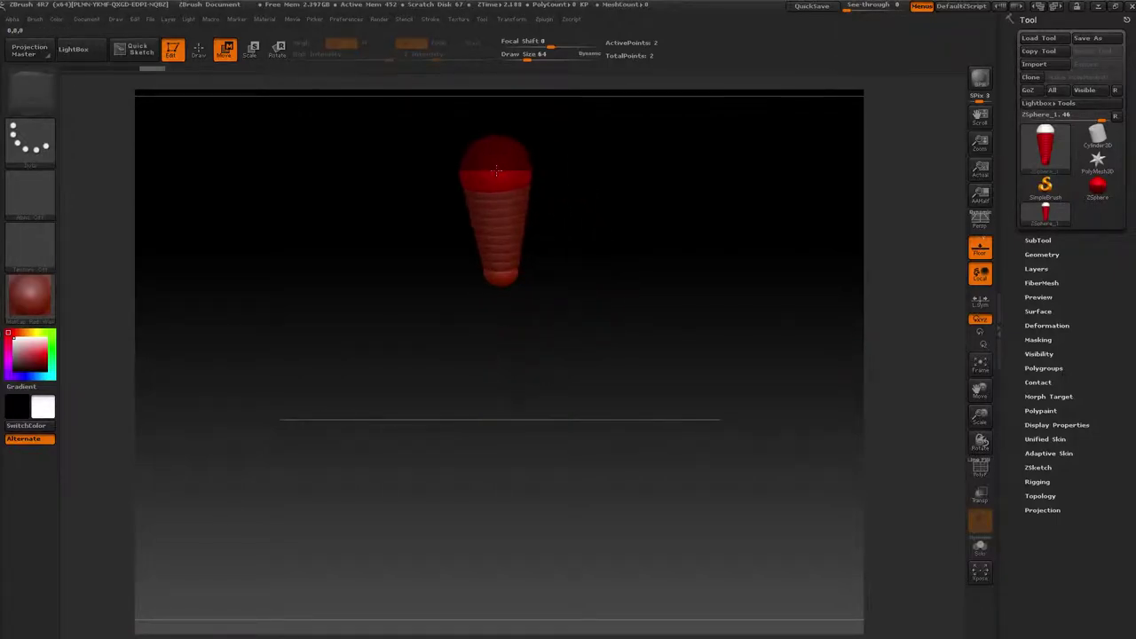
pyautogui.moveTo(502, 280); pyautogui.dragTo(501, 397)
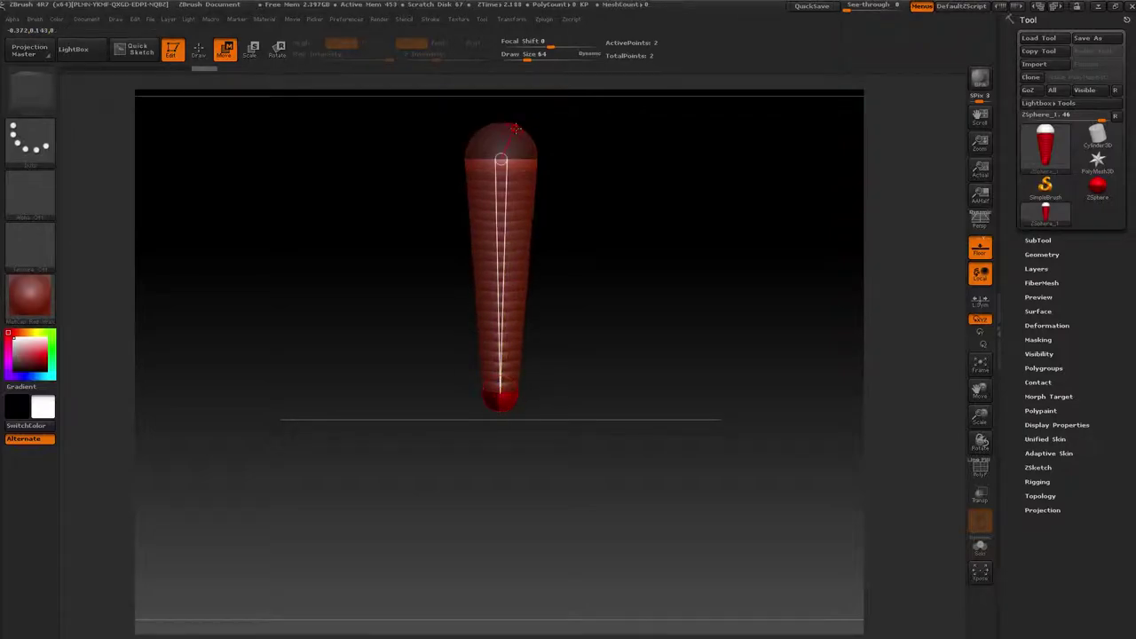
pyautogui.moveTo(502, 155); pyautogui.dragTo(501, 184)
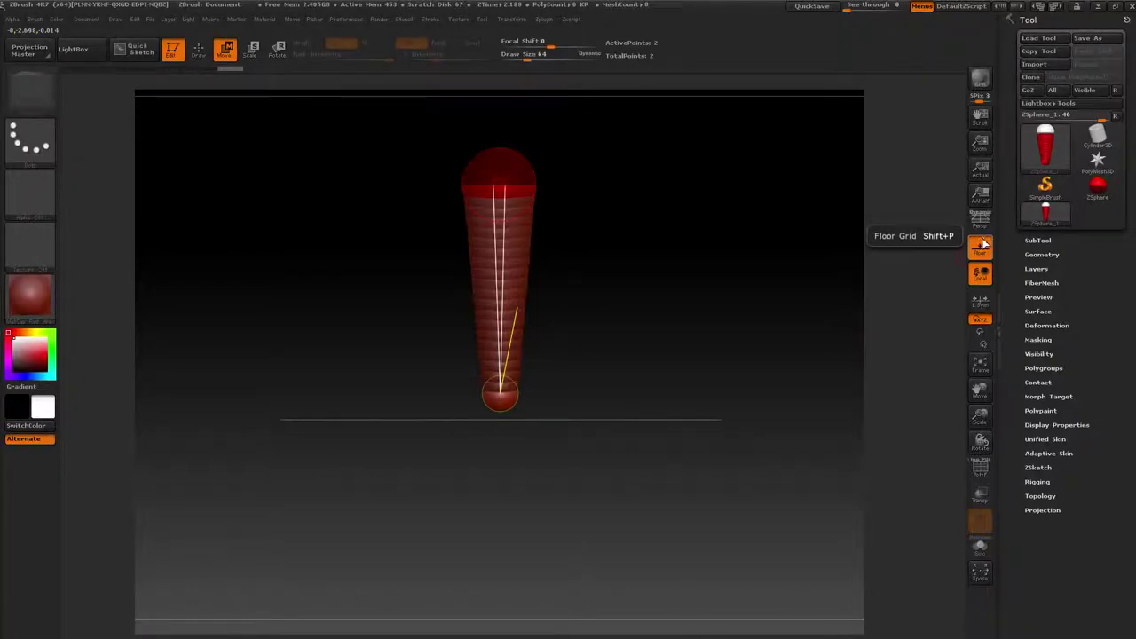
# Enable the X/Y/Z grid planes and orbit around the chain to inspect them
pyautogui.click(980, 244)
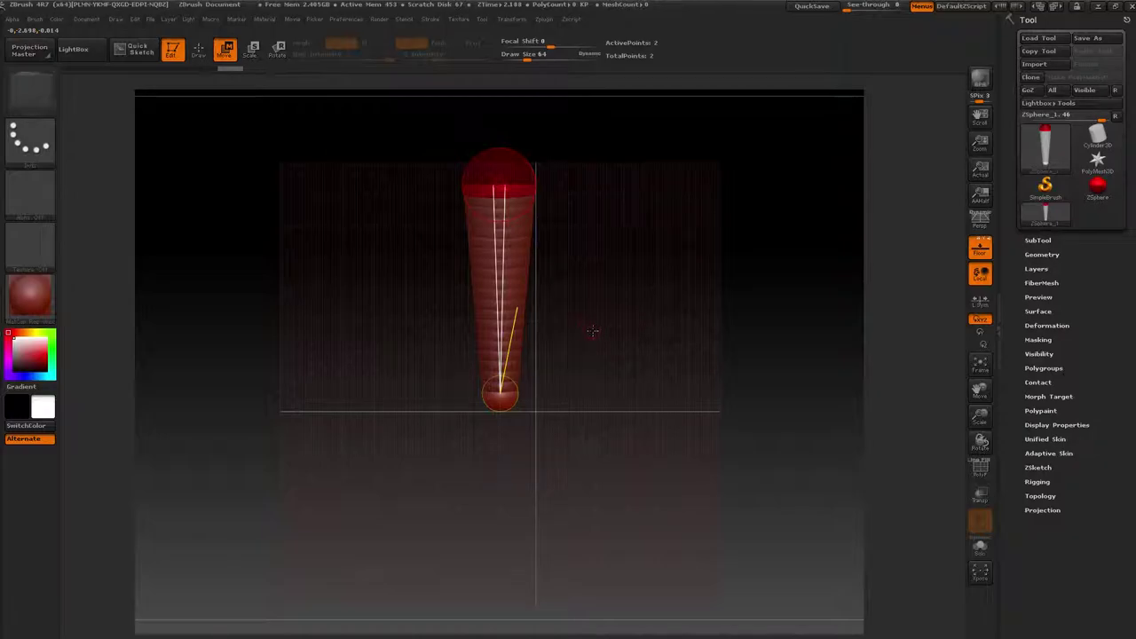
pyautogui.moveTo(745, 332)
pyautogui.mouseDown()
pyautogui.moveTo(780, 352)
pyautogui.moveTo(785, 270)
pyautogui.moveTo(763, 354)
pyautogui.moveTo(532, 337)
pyautogui.mouseUp()
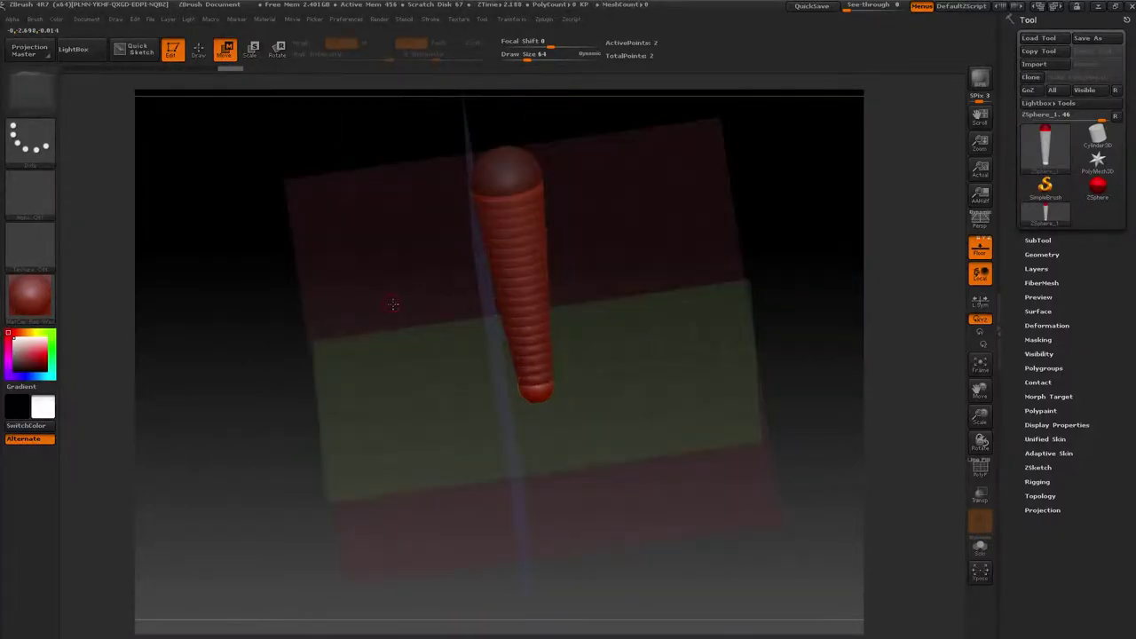
pyautogui.moveTo(393, 304); pyautogui.dragTo(697, 343)
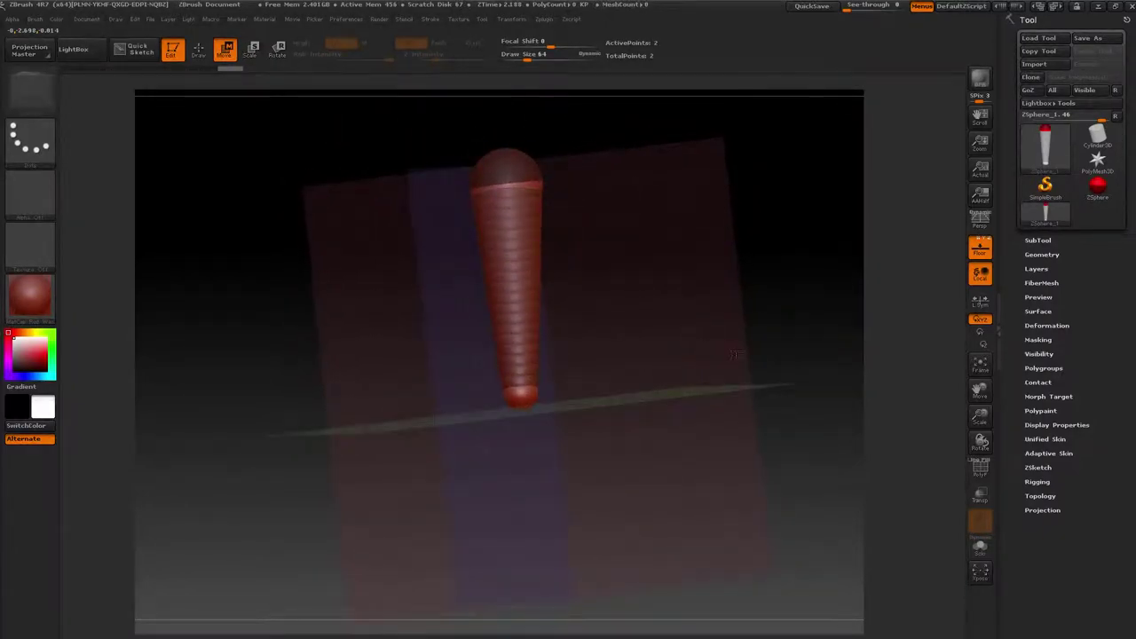
pyautogui.moveTo(806, 332)
pyautogui.keyDown('shift'); pyautogui.mouseDown()
pyautogui.moveTo(786, 329)
pyautogui.moveTo(827, 346)
pyautogui.moveTo(682, 317)
pyautogui.mouseUp(); pyautogui.keyUp('shift')
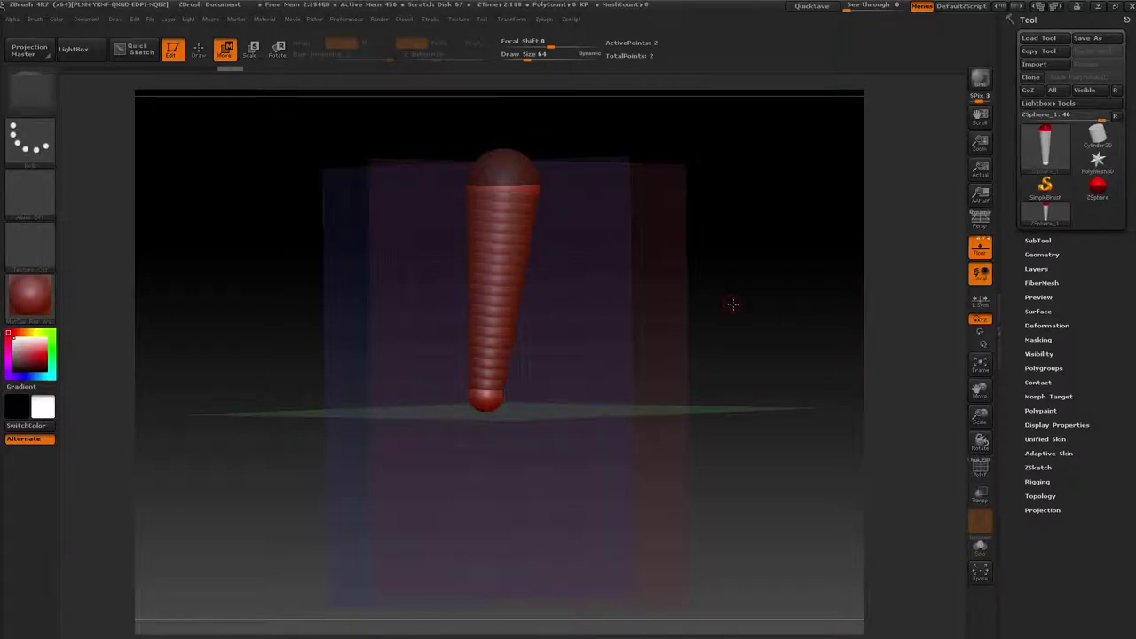
pyautogui.moveTo(733, 304)
pyautogui.mouseDown()
pyautogui.moveTo(761, 311)
pyautogui.moveTo(604, 269)
pyautogui.mouseUp()
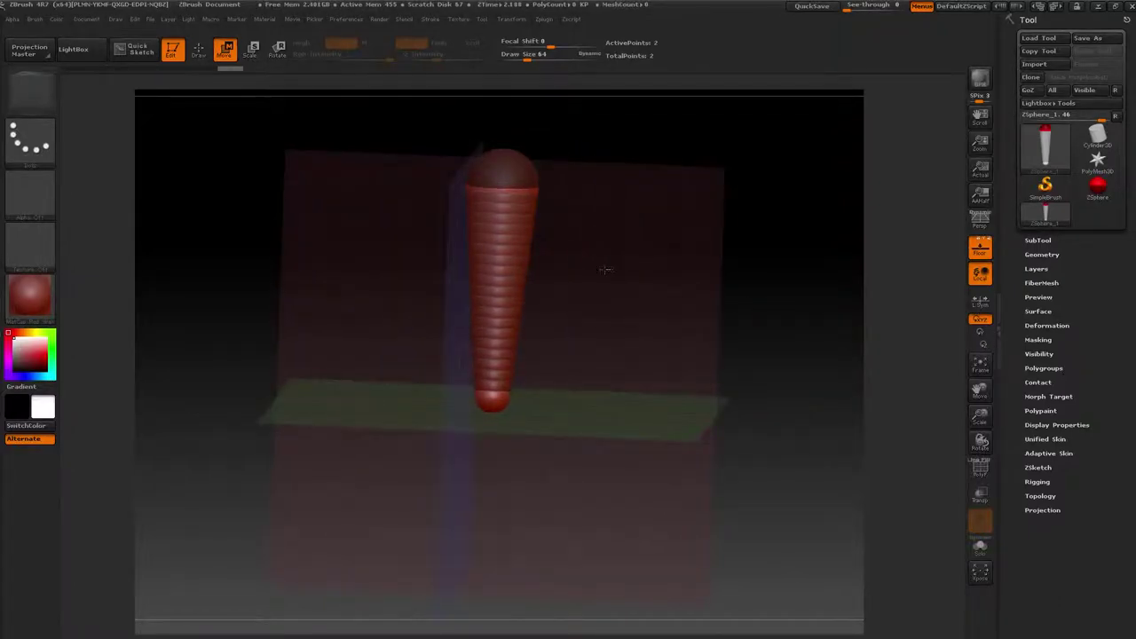
pyautogui.moveTo(492, 395)
pyautogui.mouseDown()
pyautogui.moveTo(703, 232)
pyautogui.moveTo(213, 171)
pyautogui.mouseUp()
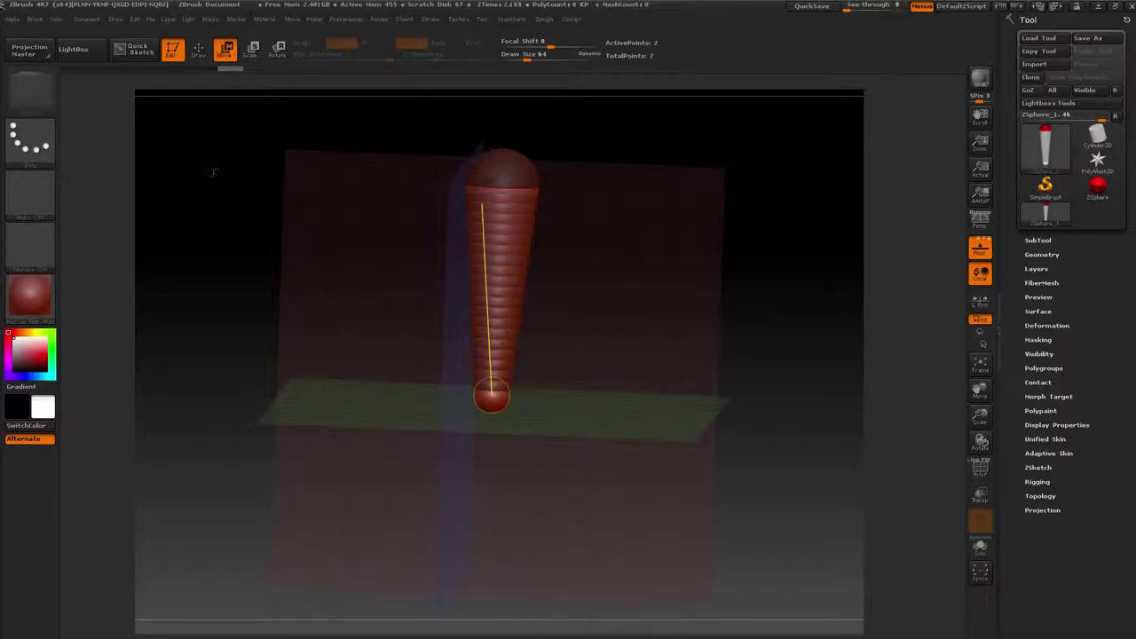
# Dock the Draw menu in the right tray and expand its Snap subpalette
pyautogui.click(114, 20)
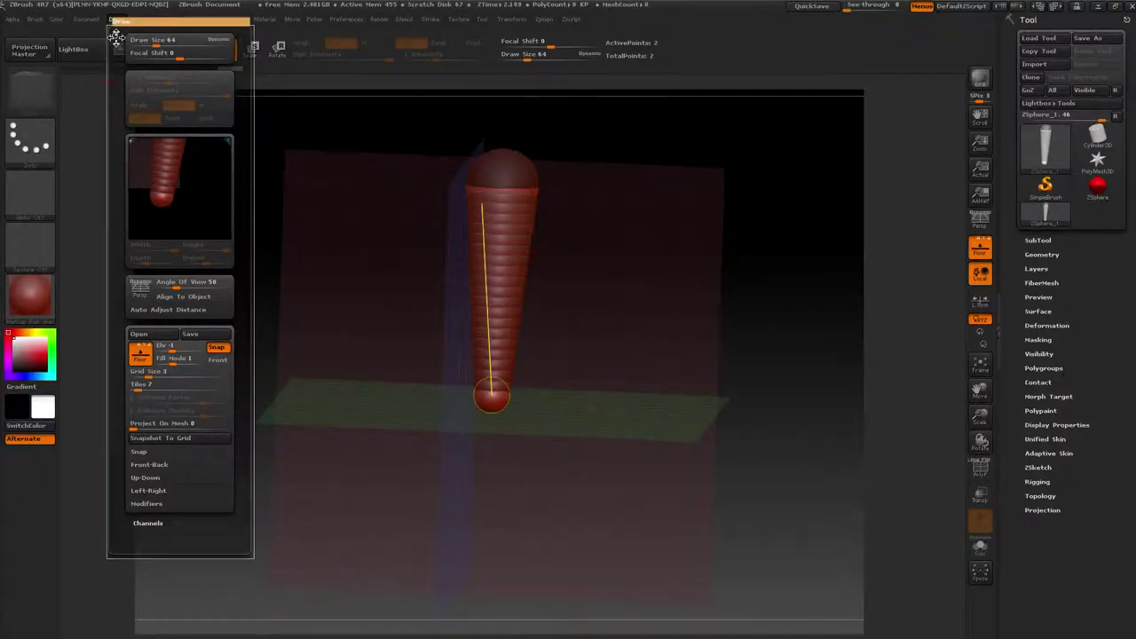
pyautogui.click(115, 35)
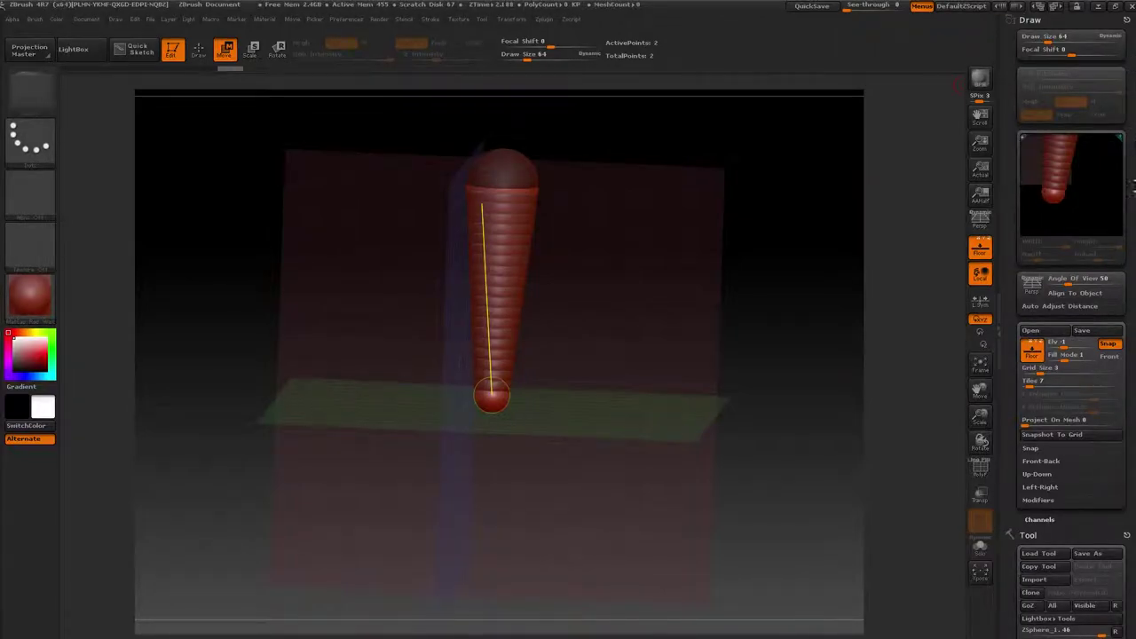
pyautogui.scroll(-3, 1133, 217)
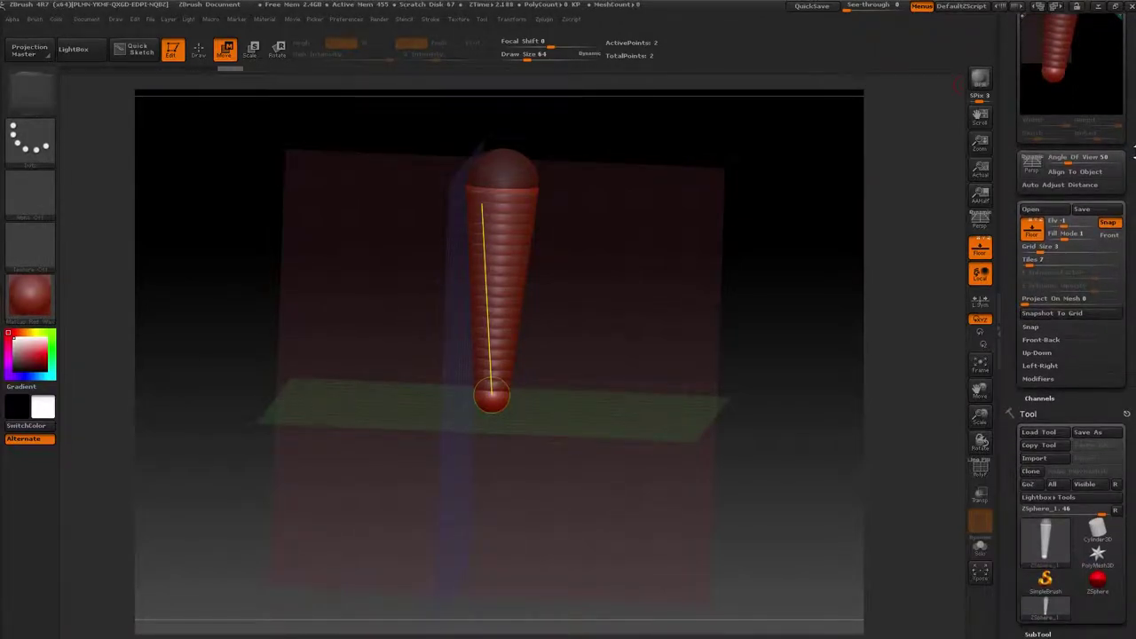
pyautogui.scroll(-3, 1133, 178)
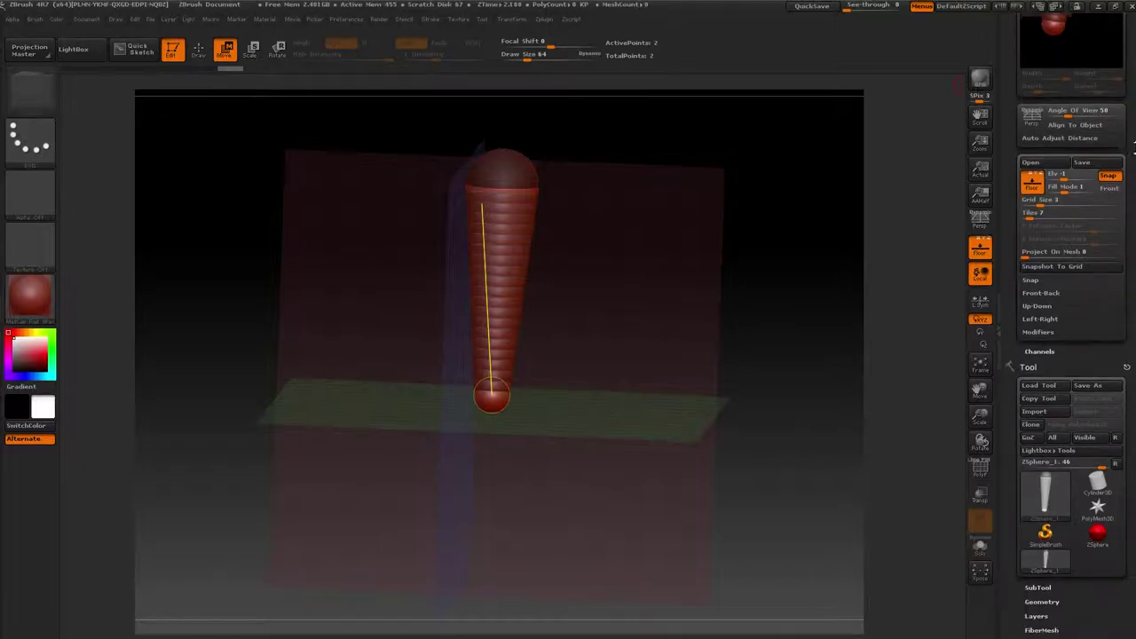
pyautogui.click(1031, 280)
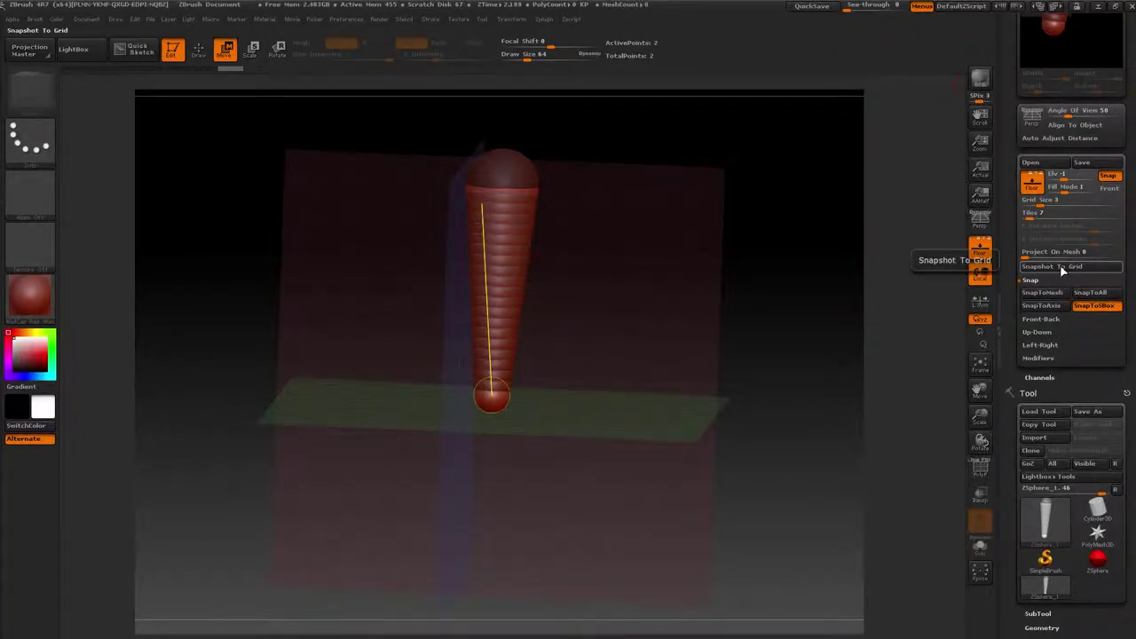
# Fit the grid box tightly around the armature and orbit to inspect it
pyautogui.click(1062, 268)
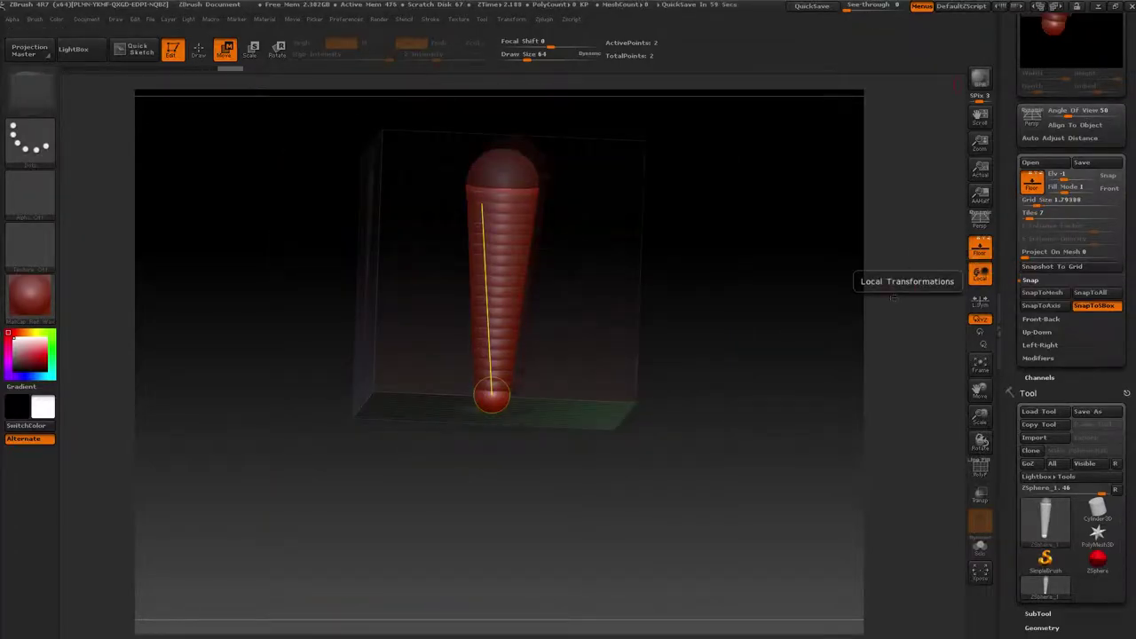
pyautogui.moveTo(733, 303); pyautogui.dragTo(612, 231)
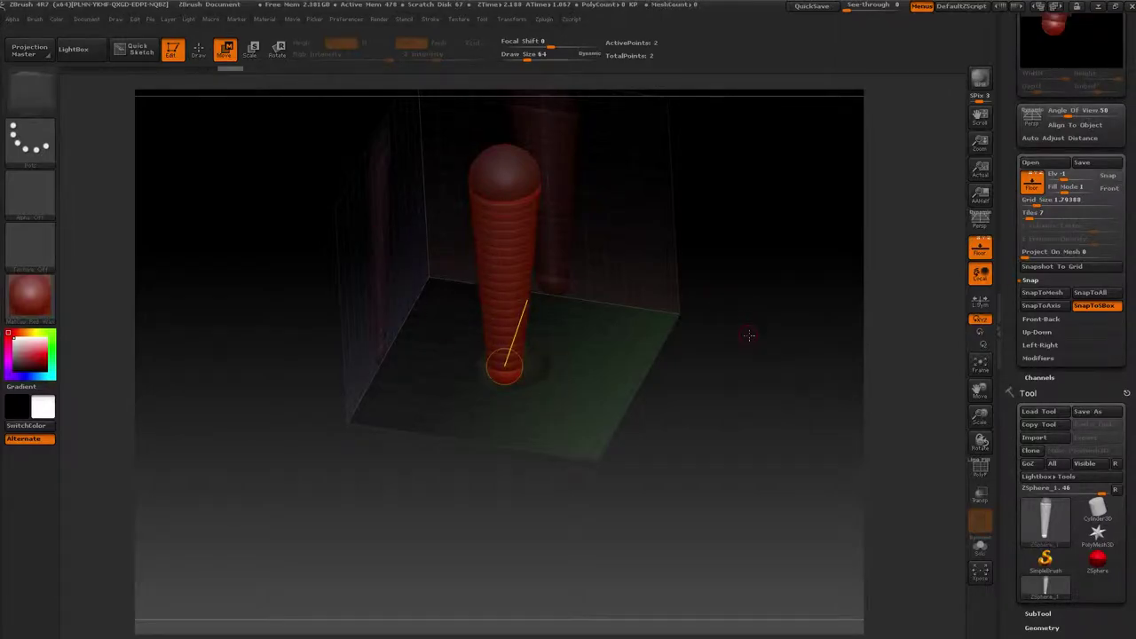
pyautogui.moveTo(748, 330); pyautogui.dragTo(694, 274)
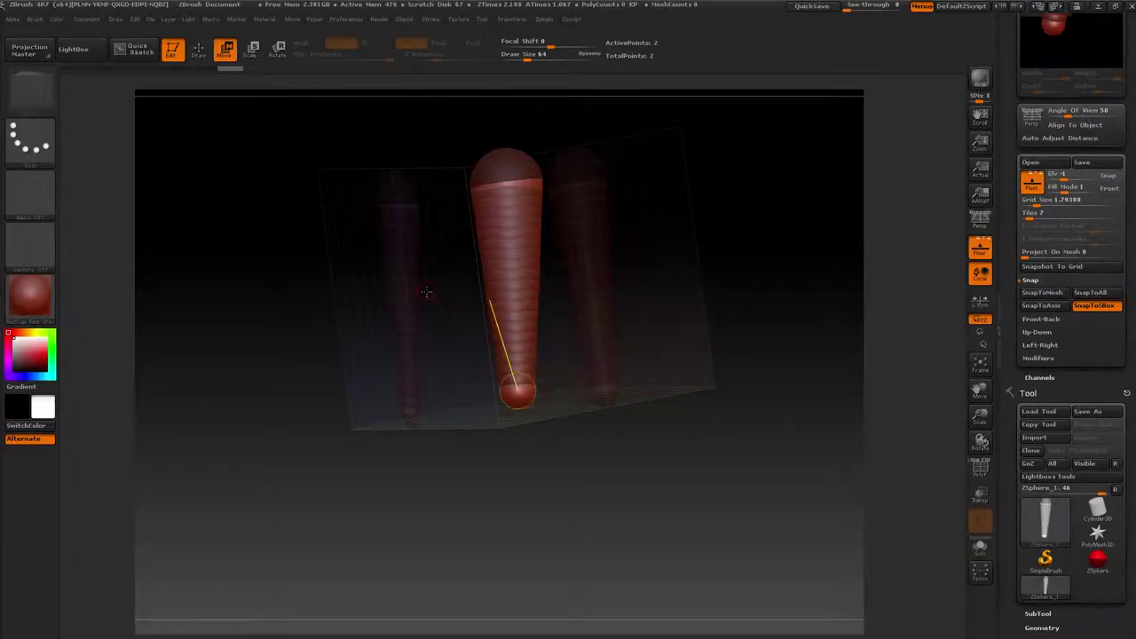
pyautogui.moveTo(754, 364); pyautogui.dragTo(794, 422)
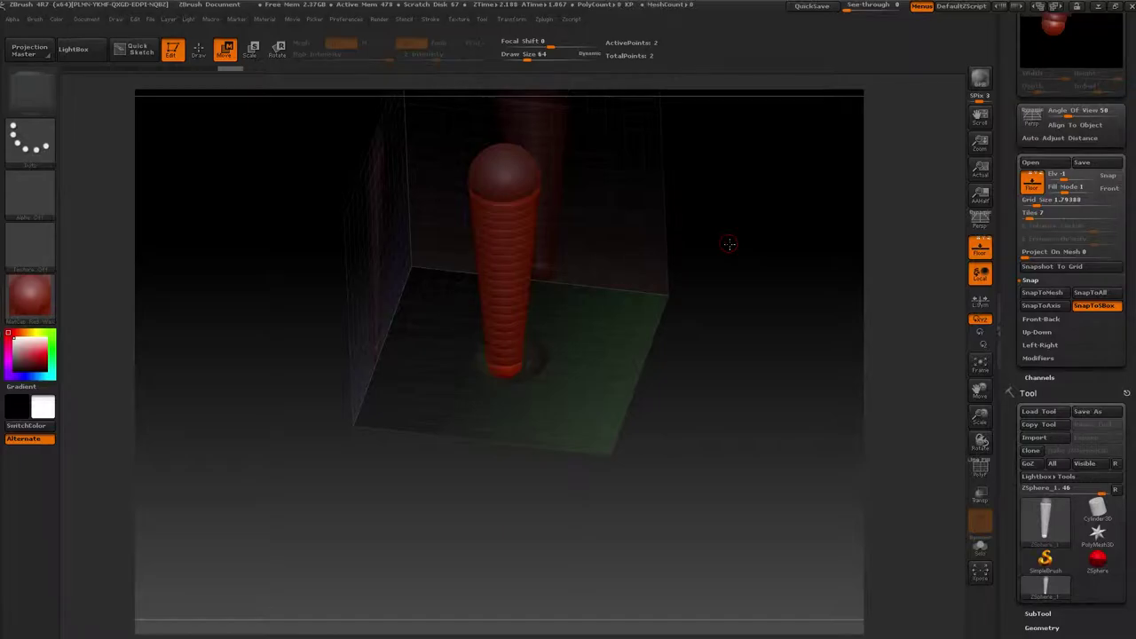
pyautogui.moveTo(718, 219)
pyautogui.mouseDown()
pyautogui.moveTo(704, 284)
pyautogui.moveTo(730, 183)
pyautogui.moveTo(684, 405)
pyautogui.mouseUp()
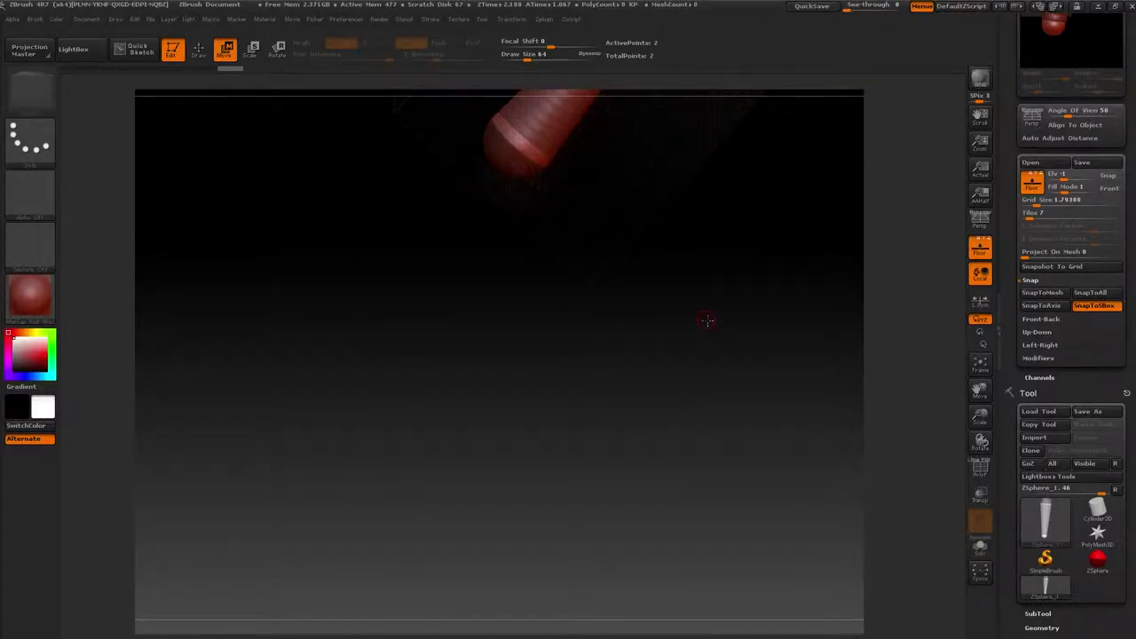
pyautogui.moveTo(706, 320); pyautogui.dragTo(666, 500)
# Move the top sphere above the base and raise the bottom sphere to shorten the chain
pyautogui.moveTo(740, 402)
pyautogui.mouseDown()
pyautogui.moveTo(672, 360)
pyautogui.moveTo(671, 329)
pyautogui.moveTo(698, 333)
pyautogui.mouseUp()
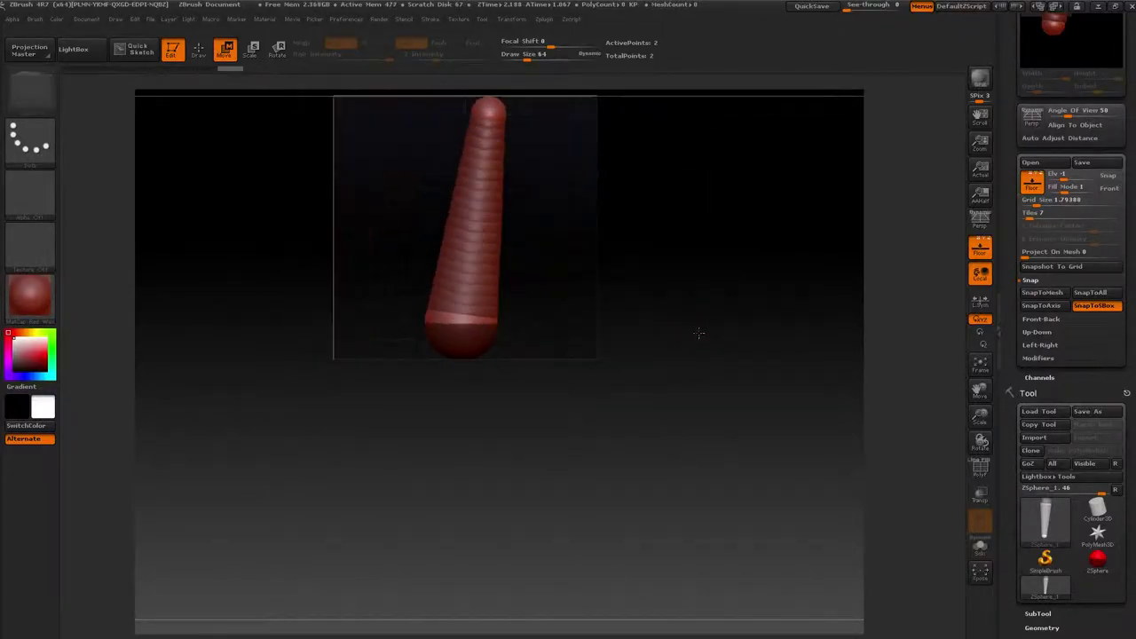
pyautogui.moveTo(487, 114)
pyautogui.mouseDown()
pyautogui.moveTo(465, 121)
pyautogui.moveTo(533, 315)
pyautogui.moveTo(462, 298)
pyautogui.moveTo(471, 129)
pyautogui.mouseUp()
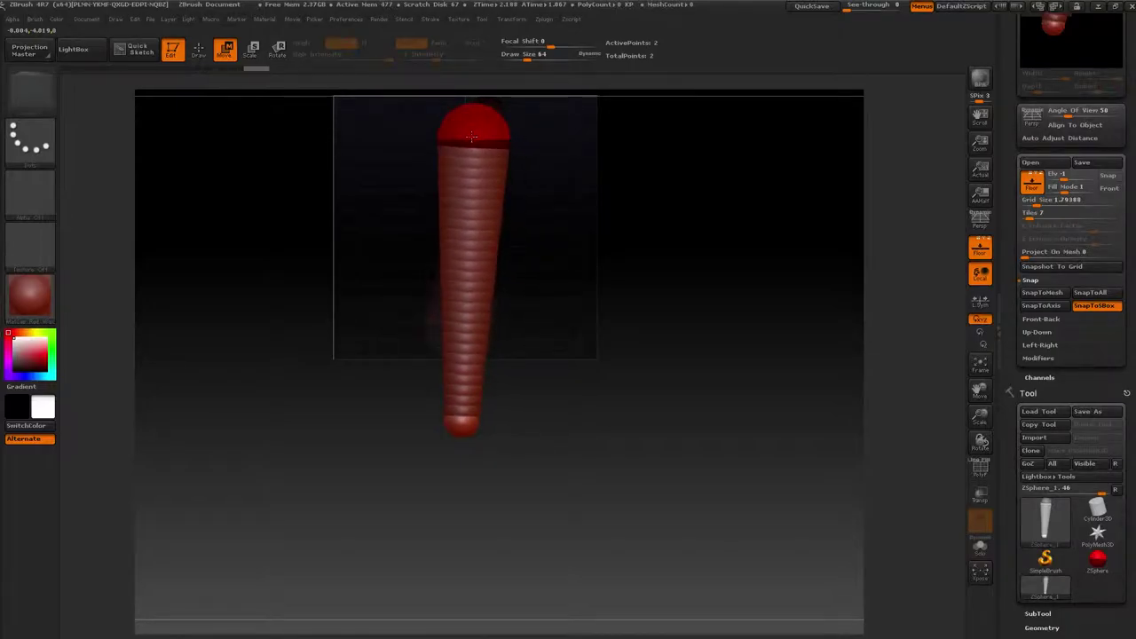
pyautogui.moveTo(462, 424); pyautogui.dragTo(473, 340)
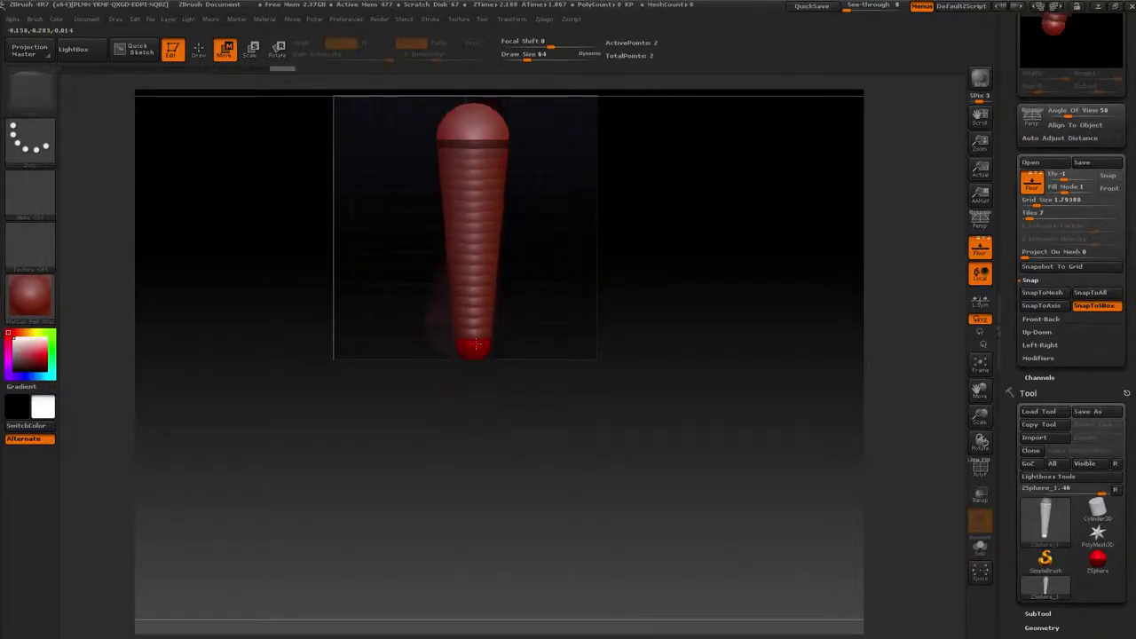
# Snapshot the chain to the grid and orbit to check its outline on the planes
pyautogui.click(1054, 268)
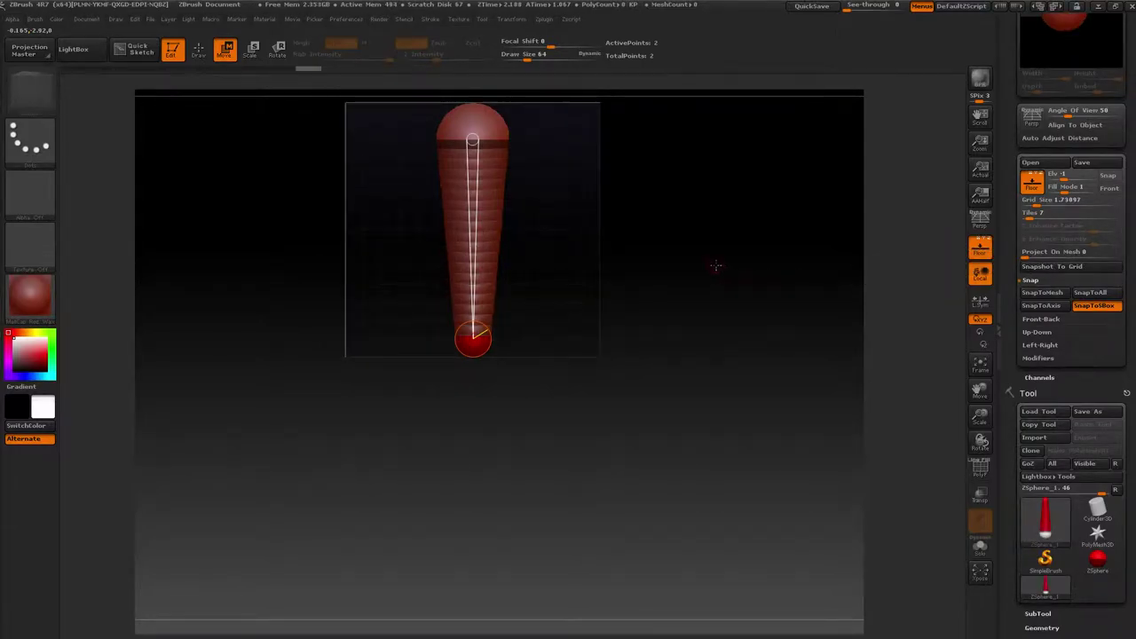
pyautogui.moveTo(718, 264)
pyautogui.mouseDown()
pyautogui.moveTo(675, 200)
pyautogui.moveTo(685, 181)
pyautogui.moveTo(671, 314)
pyautogui.moveTo(652, 364)
pyautogui.mouseUp()
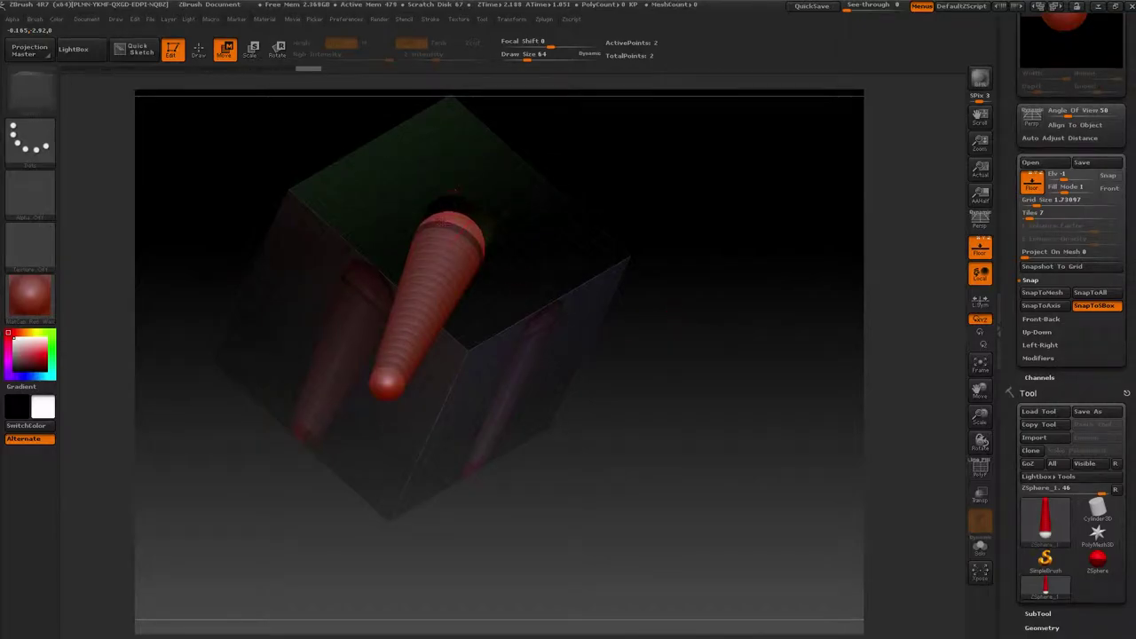
pyautogui.moveTo(501, 524); pyautogui.dragTo(574, 533)
pyautogui.moveTo(732, 318); pyautogui.dragTo(712, 296)
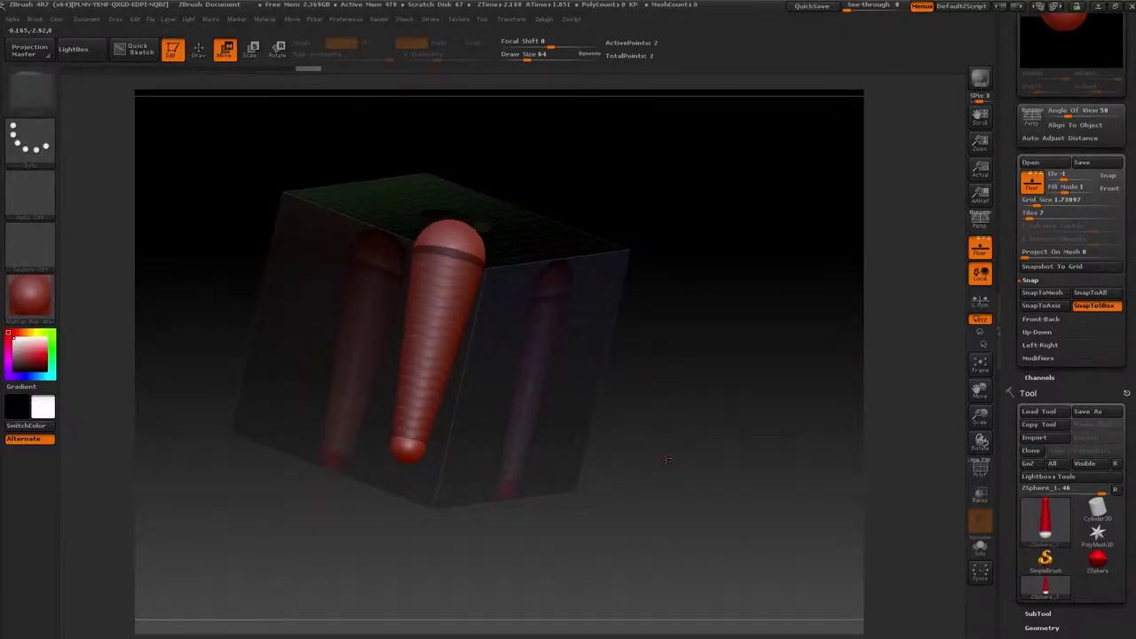
pyautogui.moveTo(338, 507); pyautogui.dragTo(599, 432)
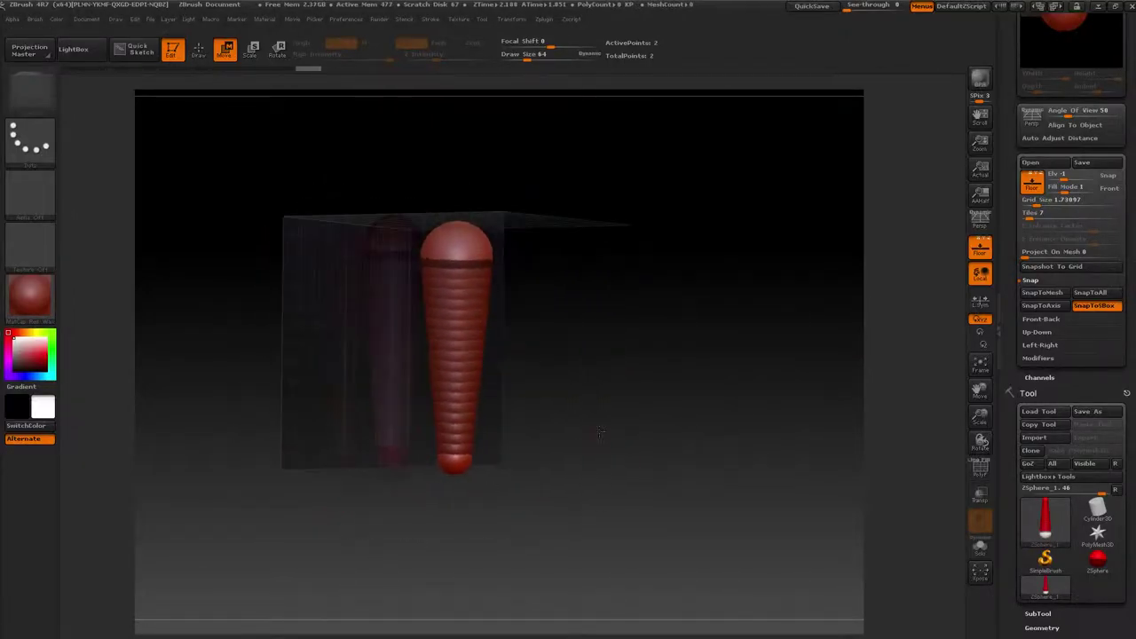
pyautogui.moveTo(638, 365); pyautogui.dragTo(591, 348)
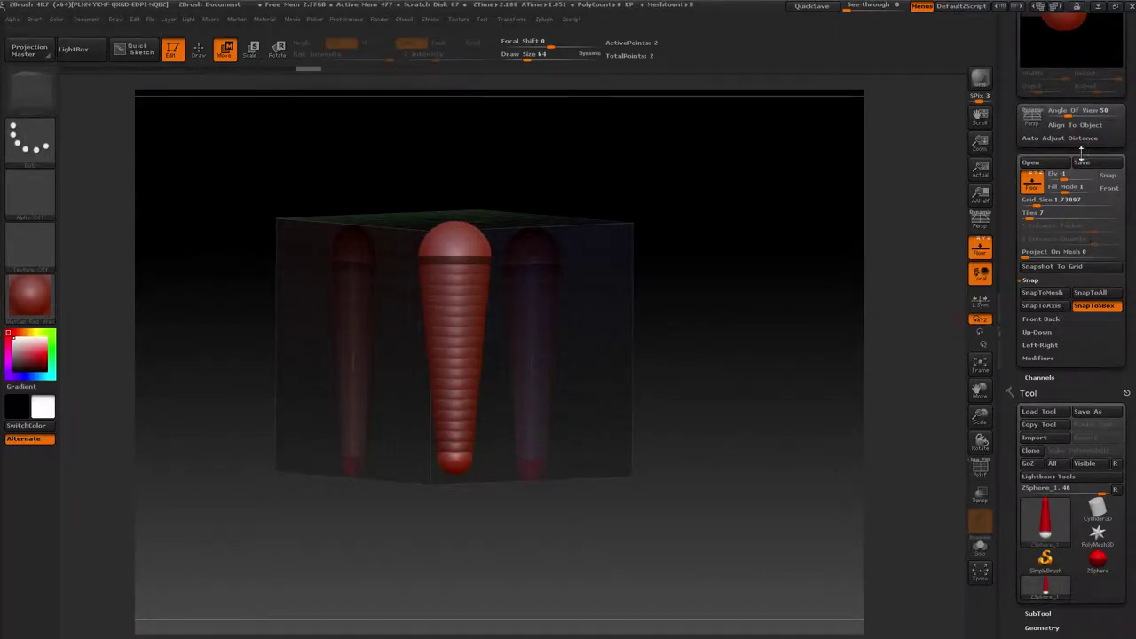
# Open the Front-Back grid plane settings and its ZMap1 texture slot
pyautogui.scroll(3, 1088, 74)
pyautogui.scroll(3, 1088, 74)
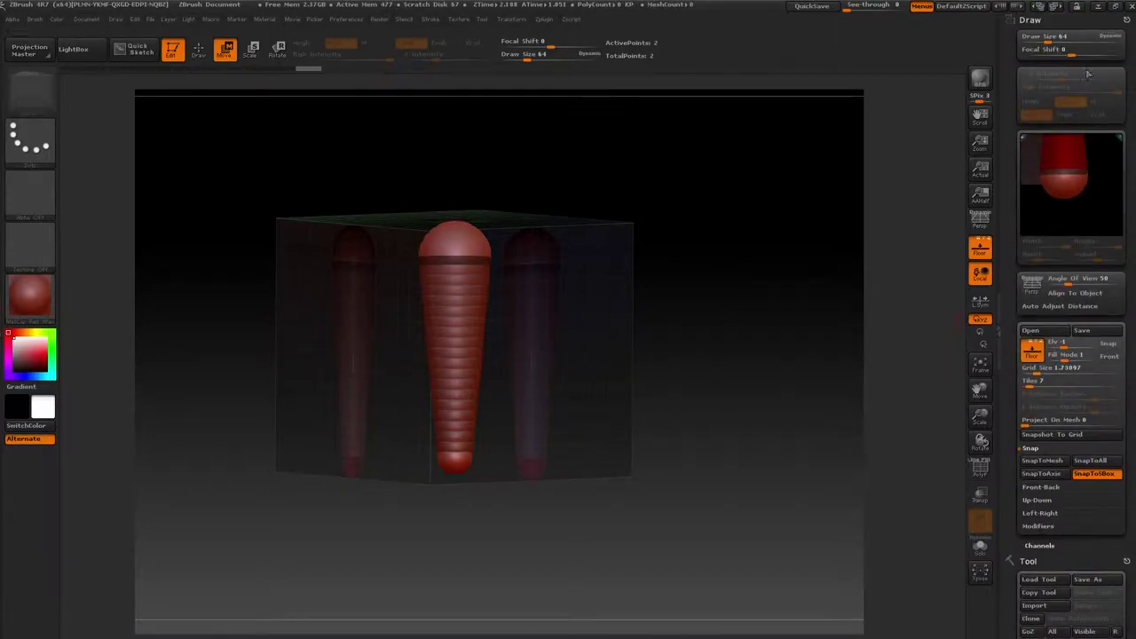
pyautogui.scroll(-3, 1130, 74)
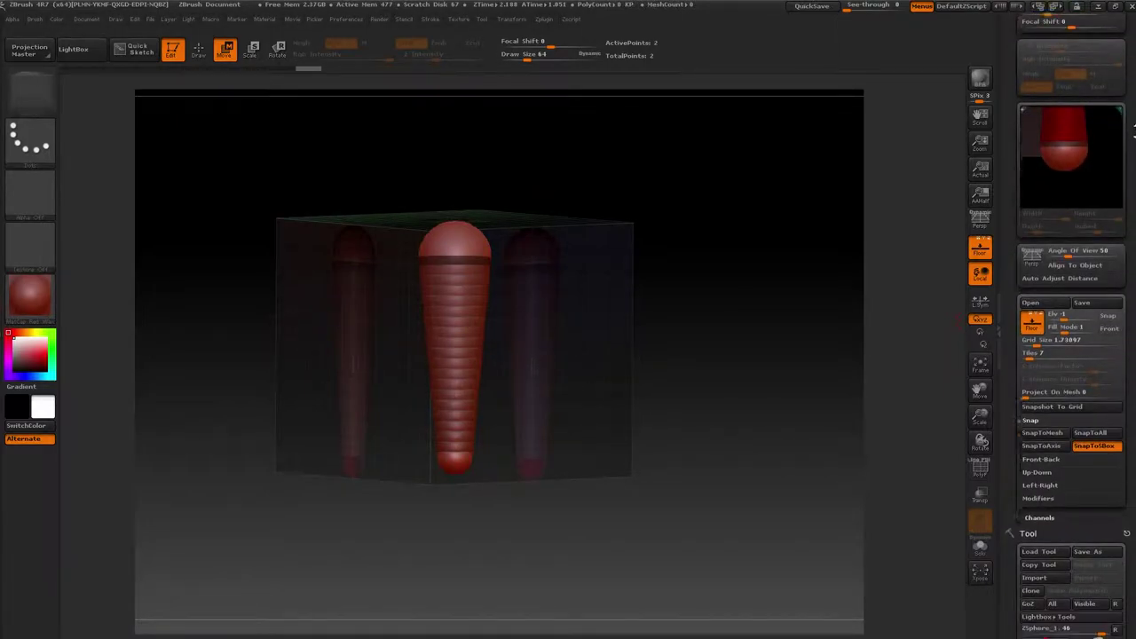
pyautogui.scroll(-3, 1130, 75)
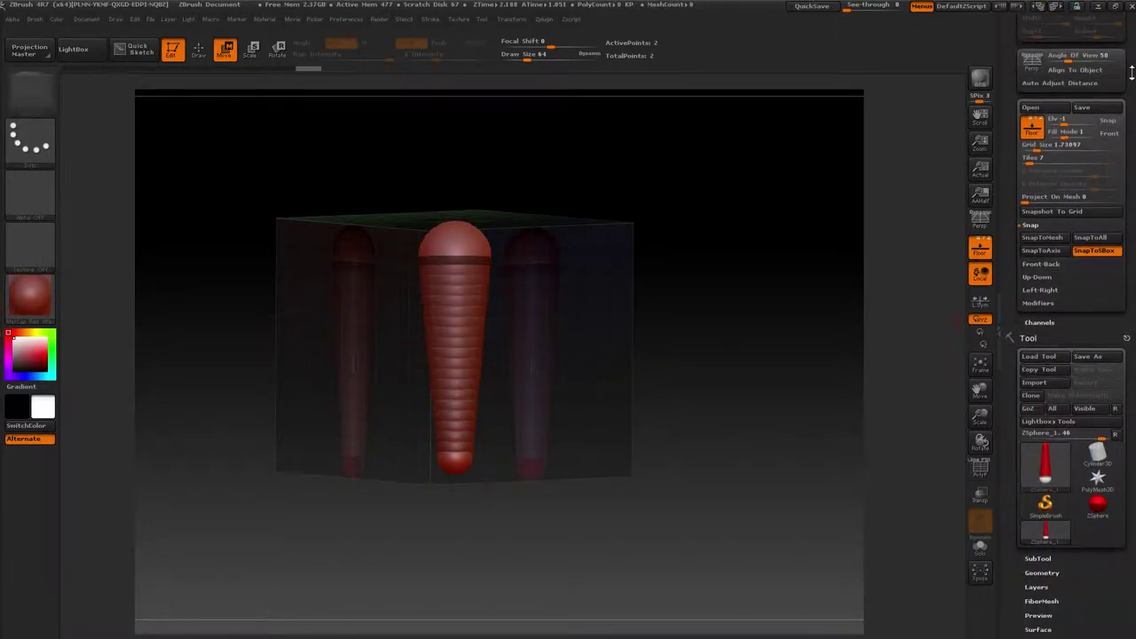
pyautogui.click(1039, 265)
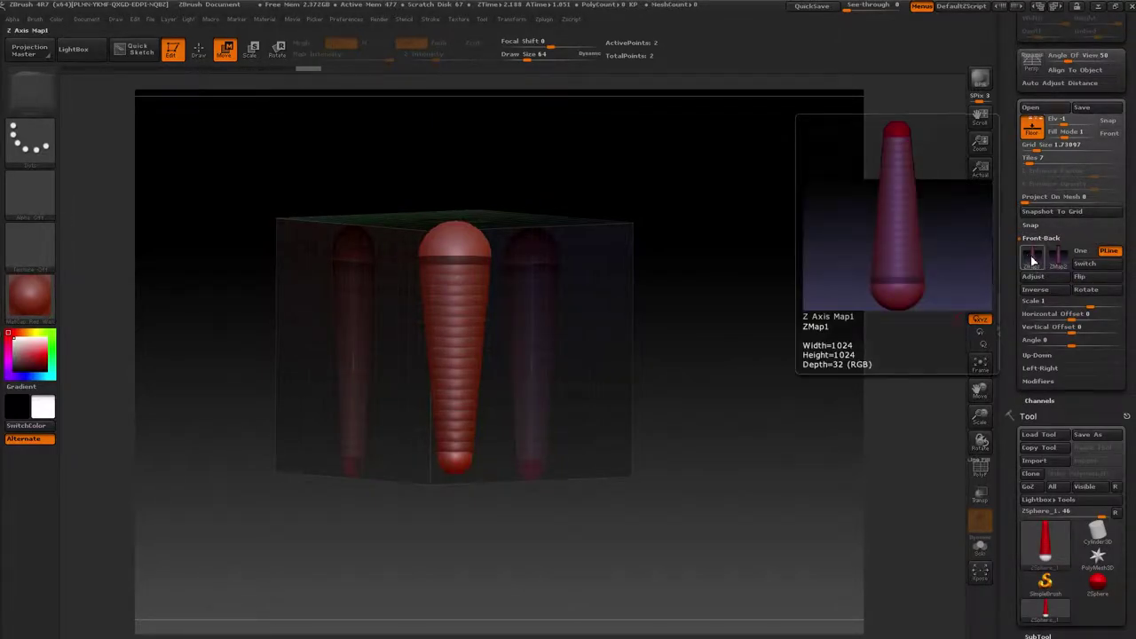
pyautogui.moveTo(1057, 260)
pyautogui.click(1034, 264)
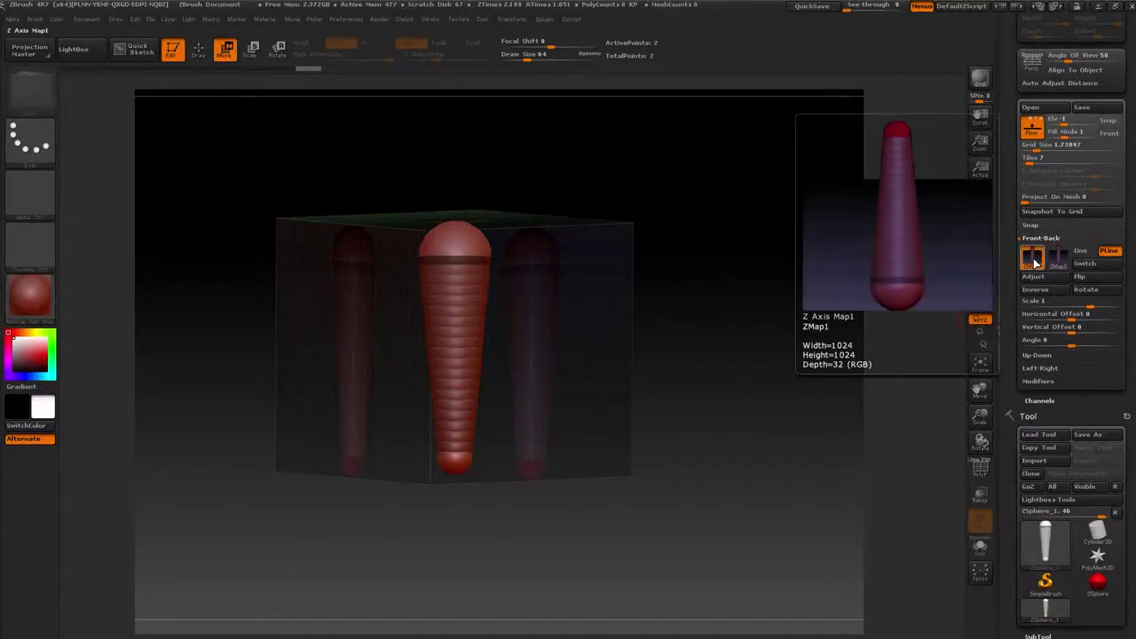
pyautogui.click(1033, 259)
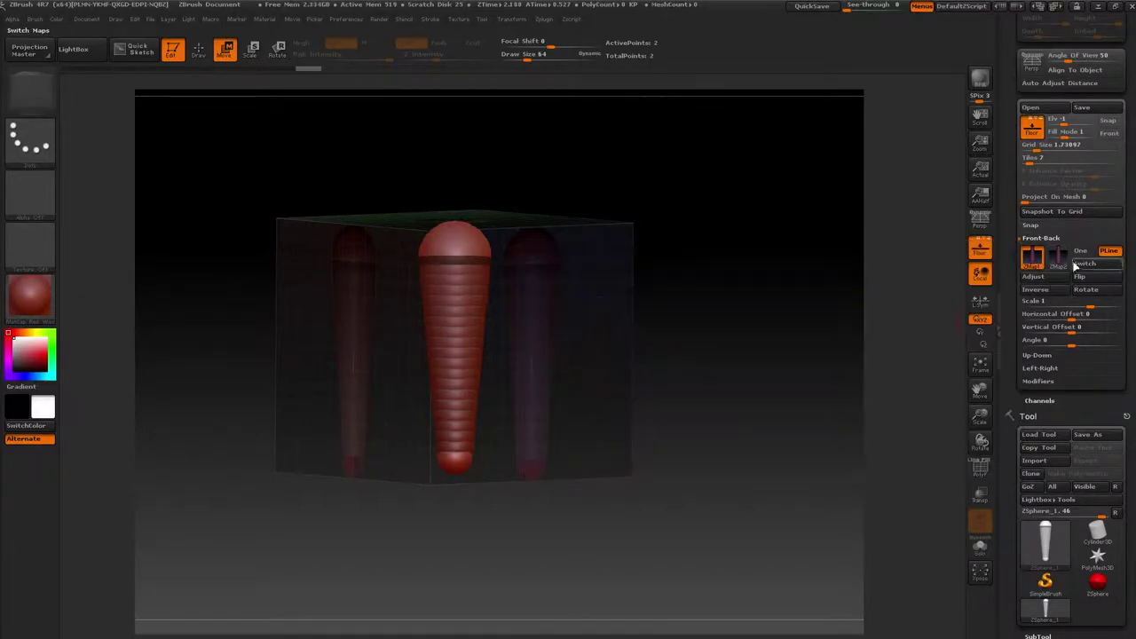
pyautogui.click(1034, 263)
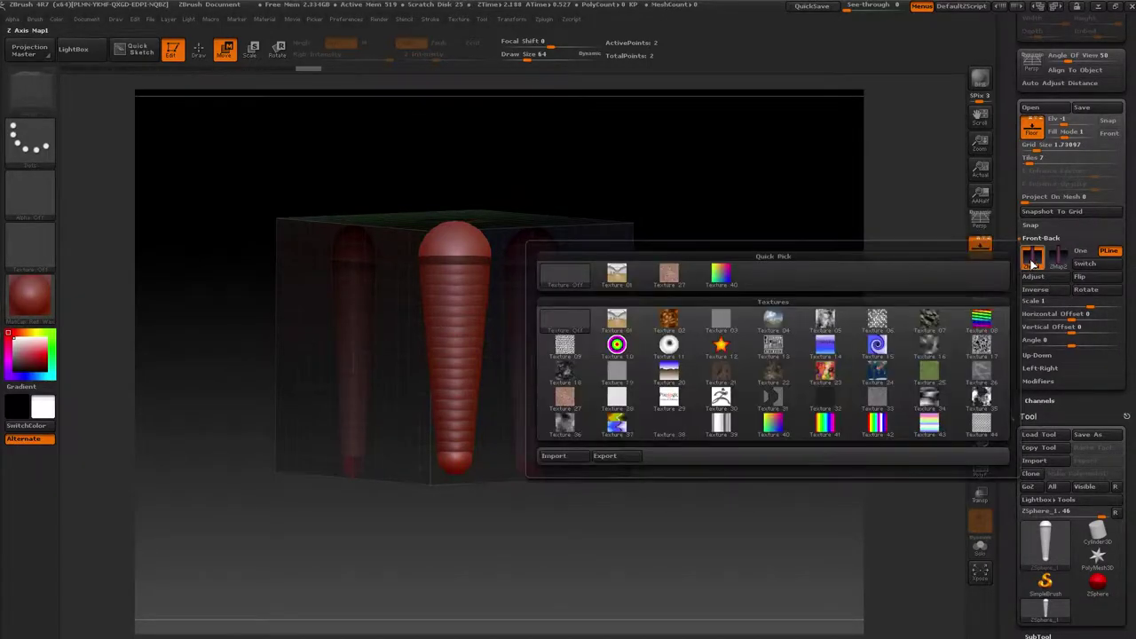
# Import the 'front' image from D:\3dmax\Zbrush onto the front-back plane
pyautogui.click(564, 458)
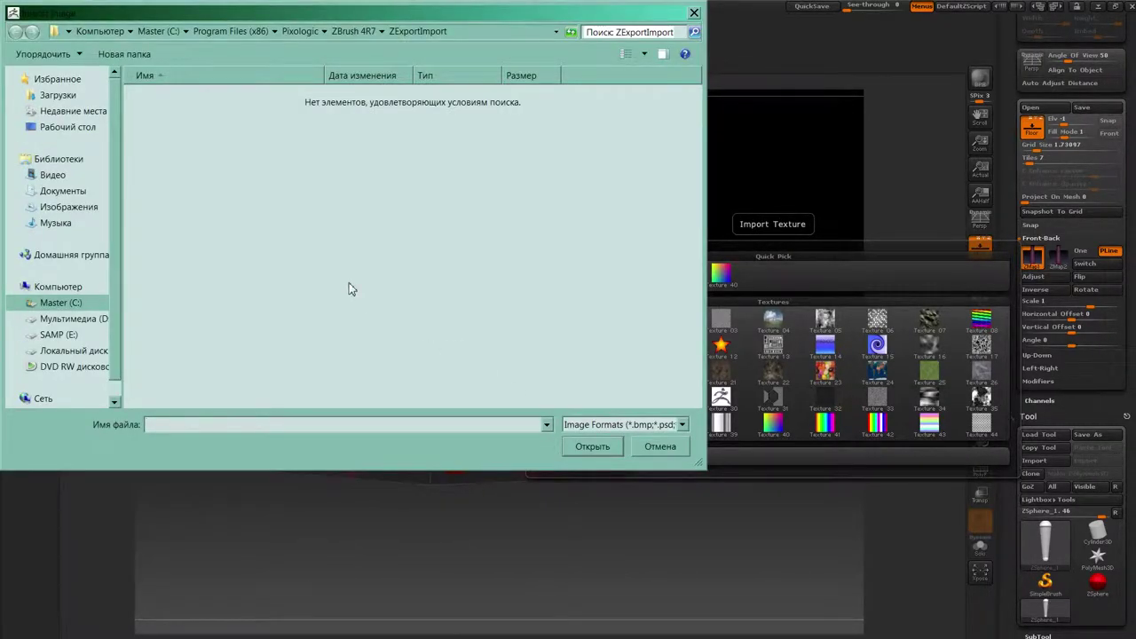
pyautogui.click(55, 321)
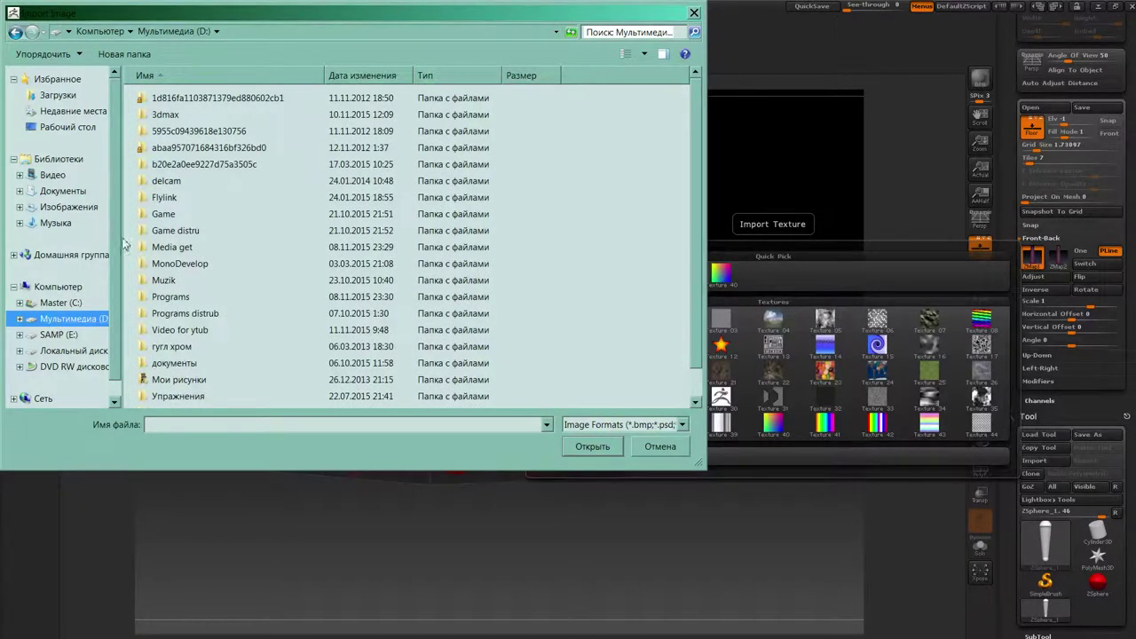
pyautogui.doubleClick(166, 115)
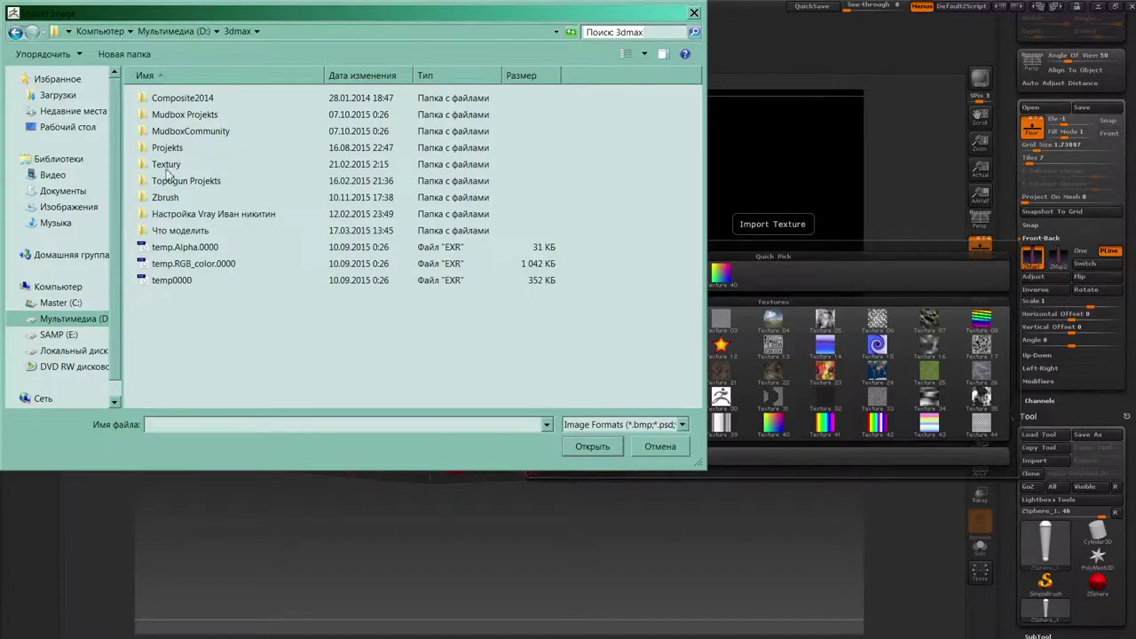
pyautogui.doubleClick(165, 197)
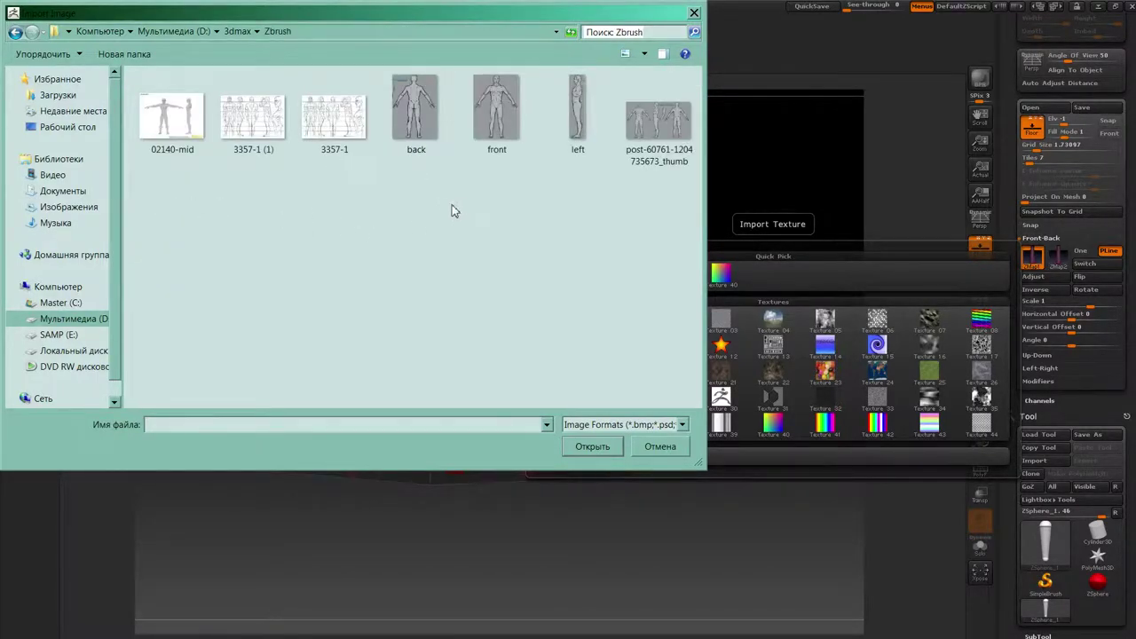
pyautogui.click(498, 138)
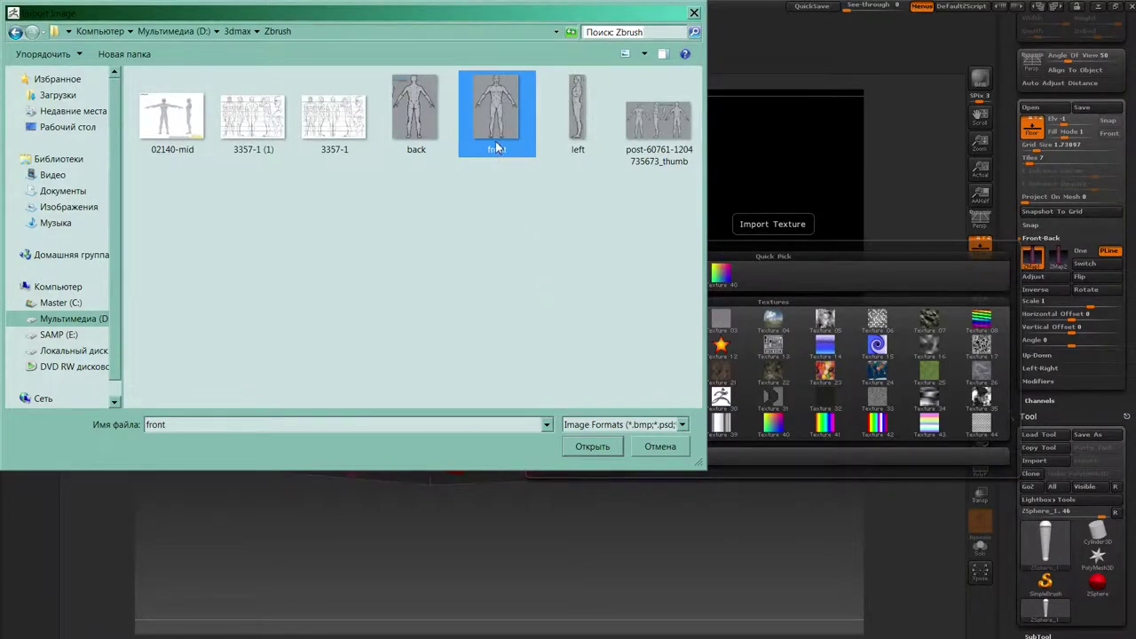
pyautogui.click(583, 446)
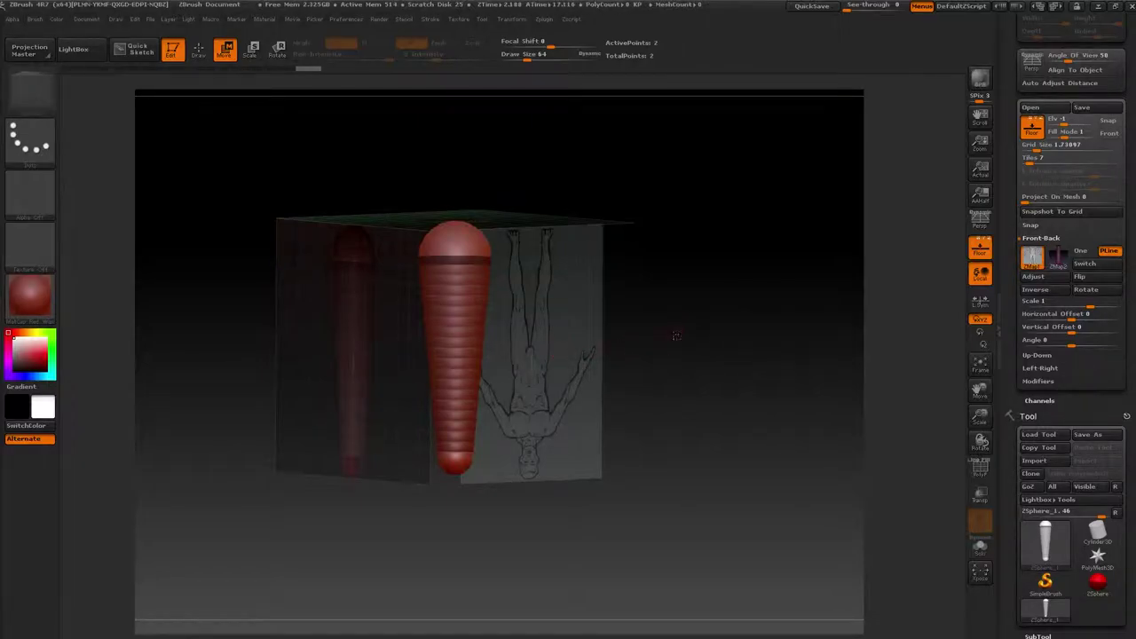
# Rotate the front image twice so the figure stands upright, then select the ZMap2 slot
pyautogui.moveTo(670, 349)
pyautogui.mouseDown()
pyautogui.moveTo(685, 358)
pyautogui.moveTo(674, 354)
pyautogui.mouseUp()
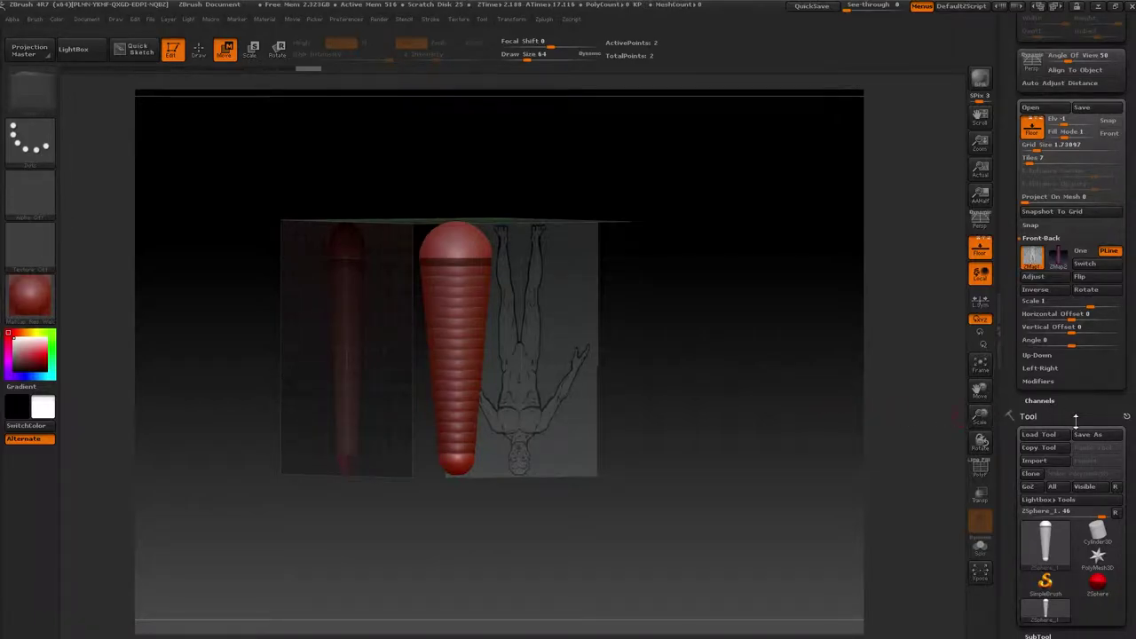
pyautogui.moveTo(1132, 393); pyautogui.dragTo(1132, 302)
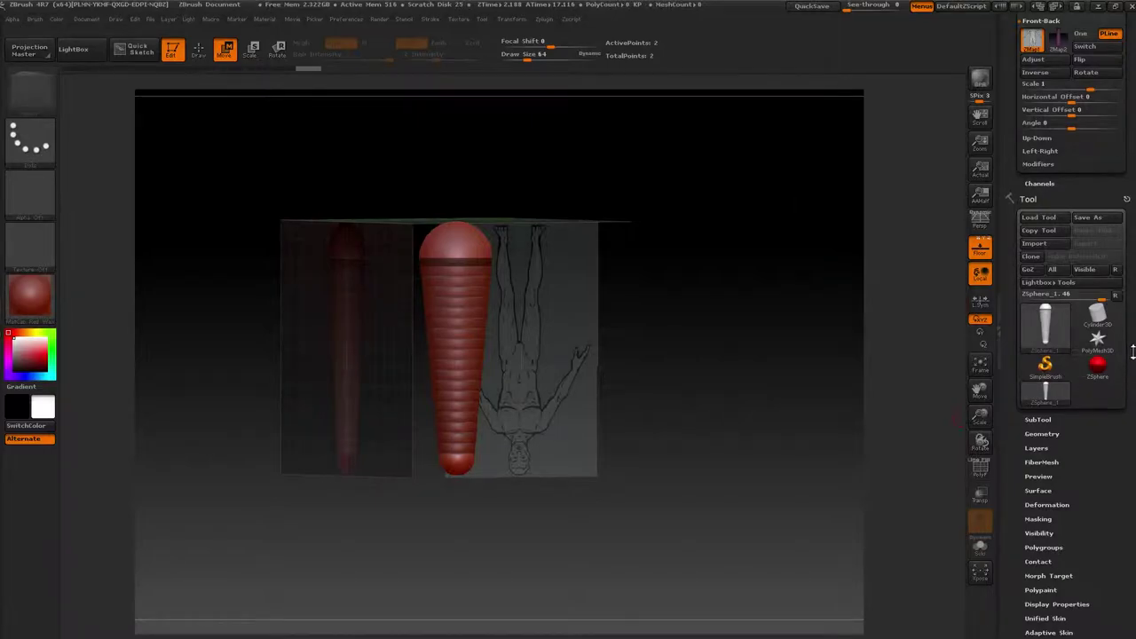
pyautogui.moveTo(1132, 335)
pyautogui.mouseDown()
pyautogui.moveTo(1133, 430)
pyautogui.moveTo(1133, 364)
pyautogui.mouseUp()
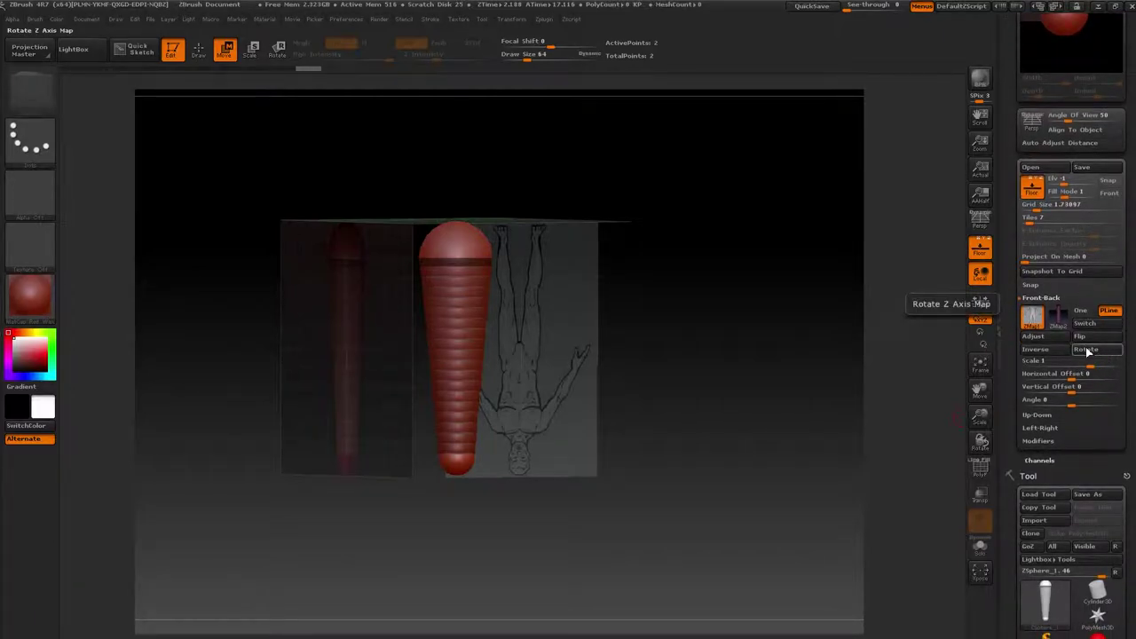
pyautogui.click(1086, 350)
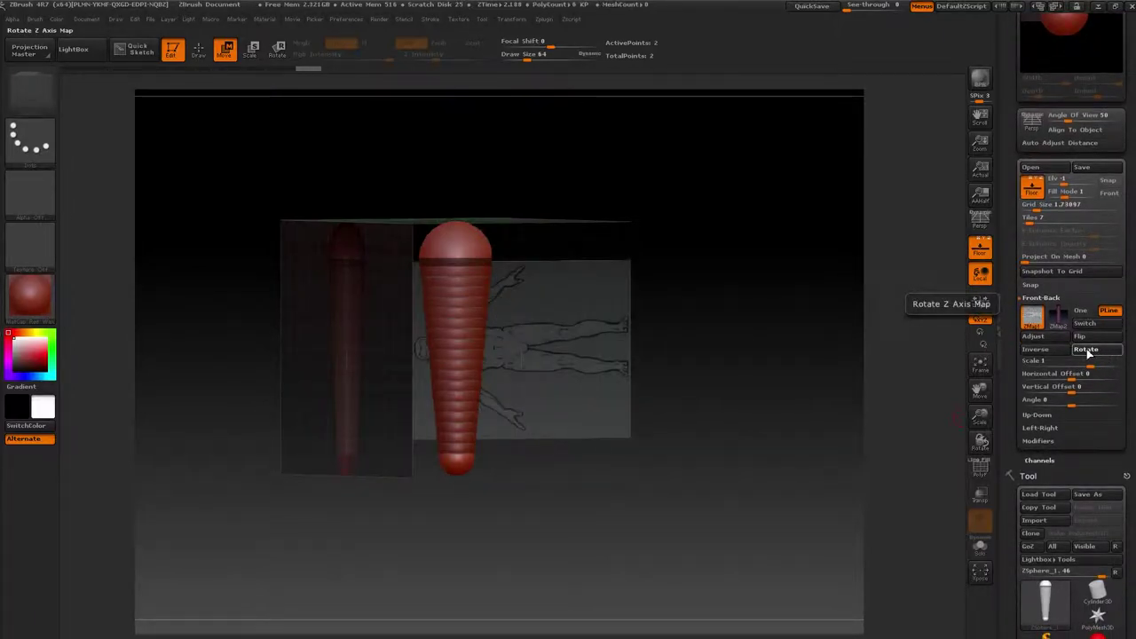
pyautogui.click(1087, 350)
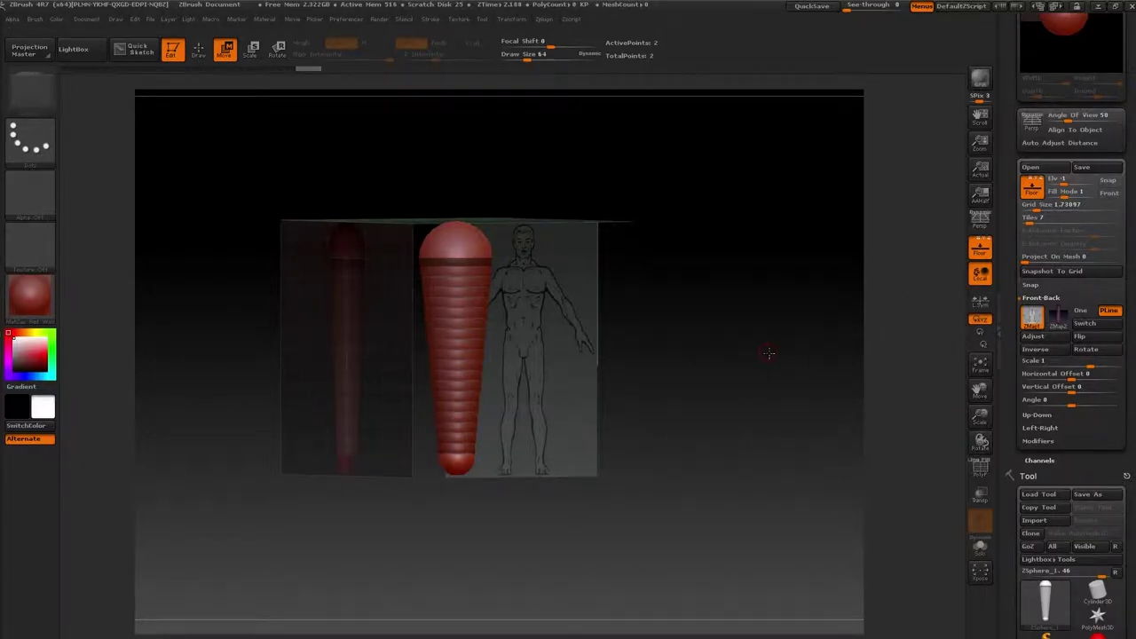
pyautogui.moveTo(769, 352)
pyautogui.mouseDown()
pyautogui.moveTo(712, 350)
pyautogui.moveTo(767, 349)
pyautogui.mouseUp()
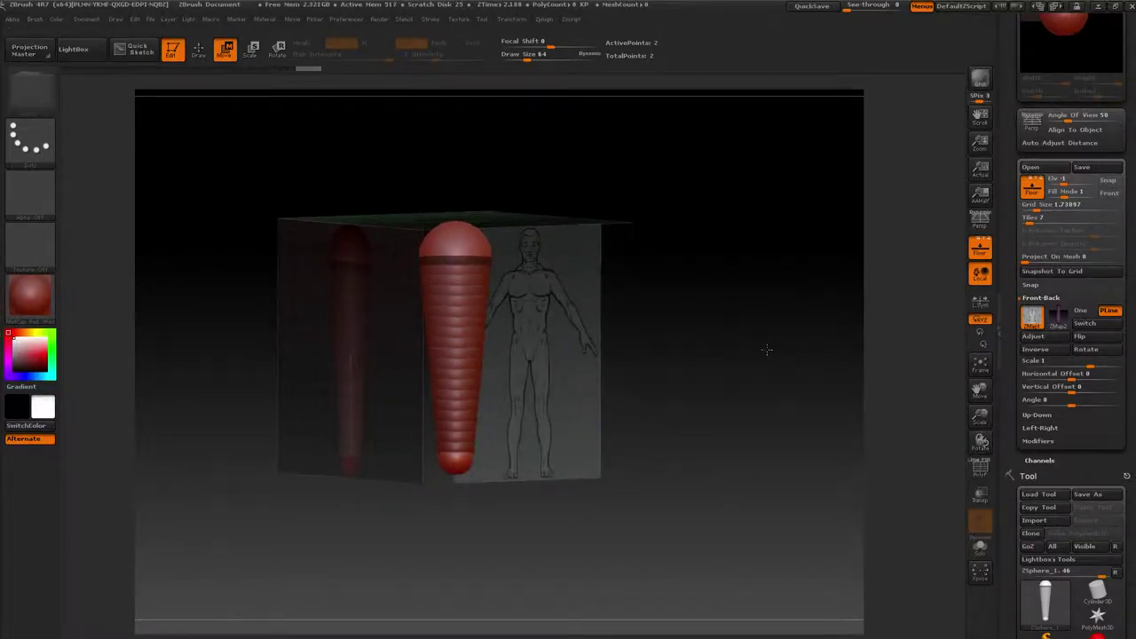
pyautogui.click(1057, 319)
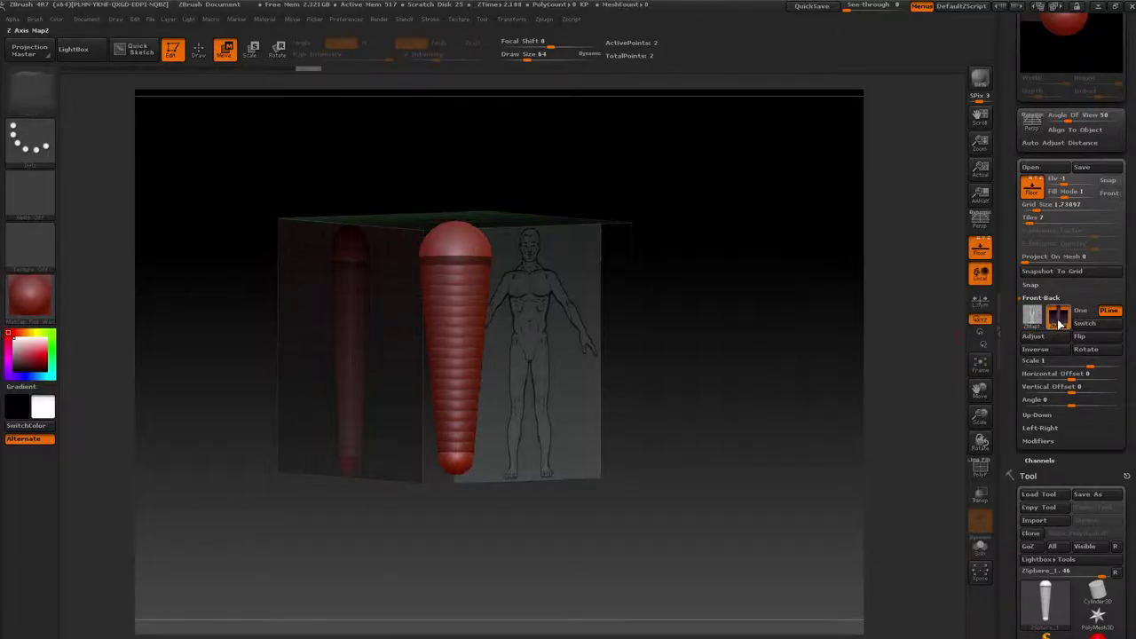
# Import the 'back' image into ZMap2 and orbit back to the front view
pyautogui.click(1057, 317)
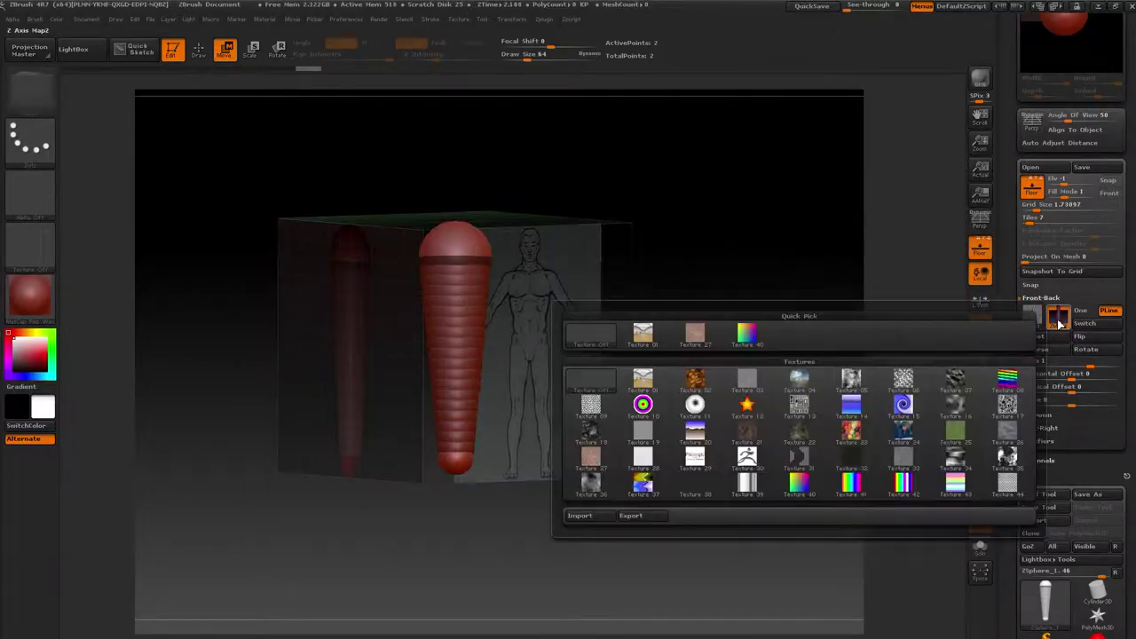
pyautogui.click(578, 516)
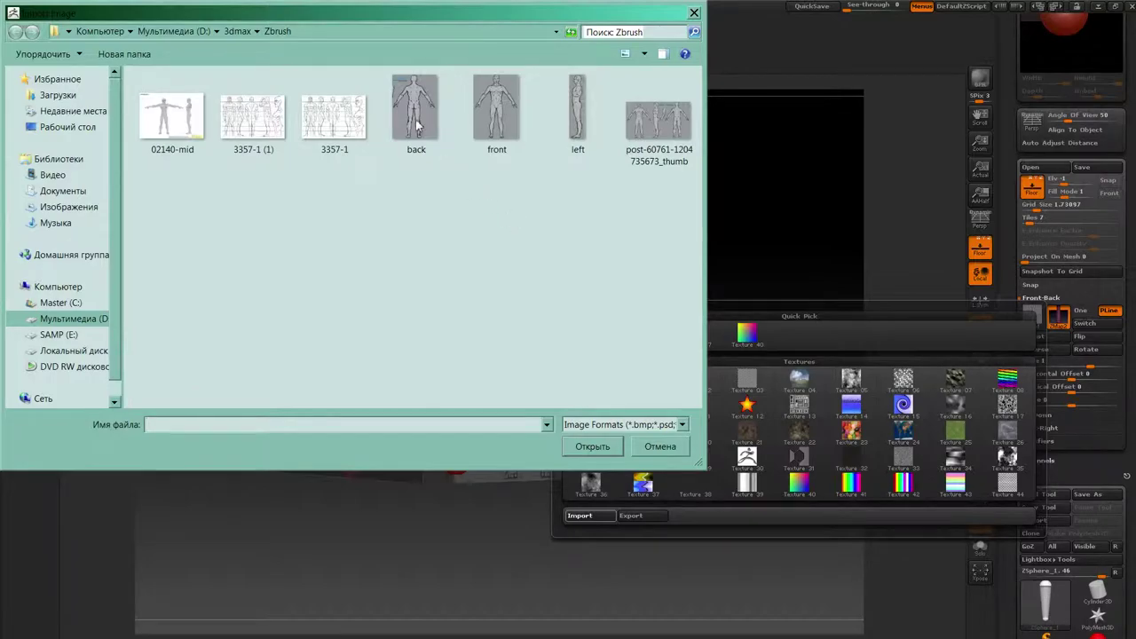
pyautogui.click(415, 120)
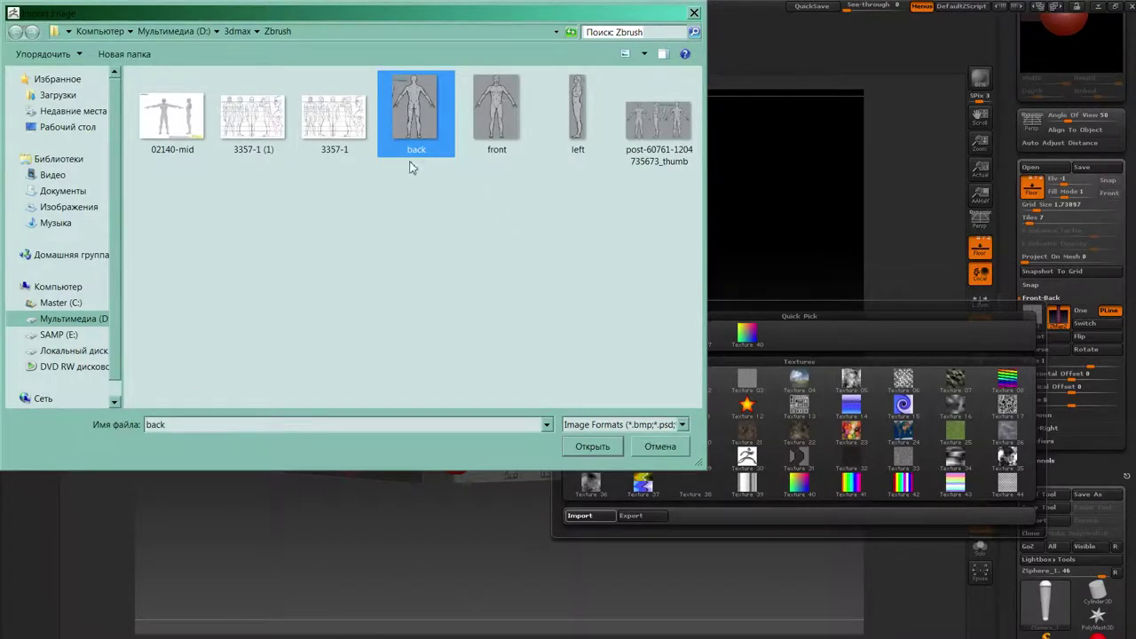
pyautogui.click(587, 449)
pyautogui.moveTo(631, 516)
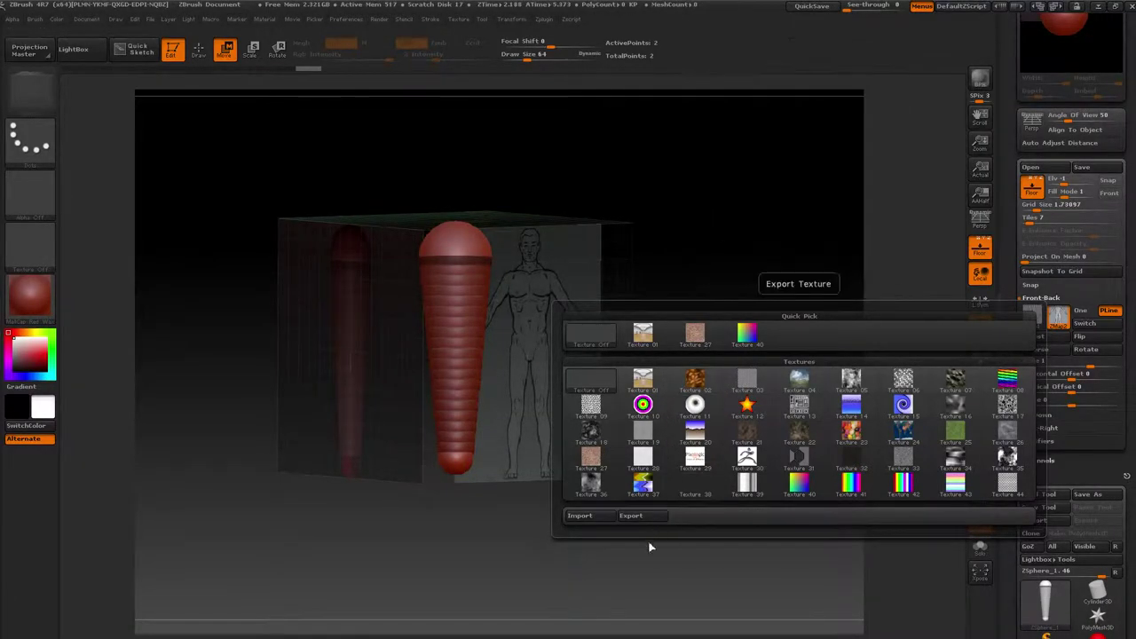
pyautogui.moveTo(727, 317)
pyautogui.keyDown('shift'); pyautogui.mouseDown()
pyautogui.moveTo(695, 329)
pyautogui.moveTo(621, 326)
pyautogui.mouseUp(); pyautogui.keyUp('shift')
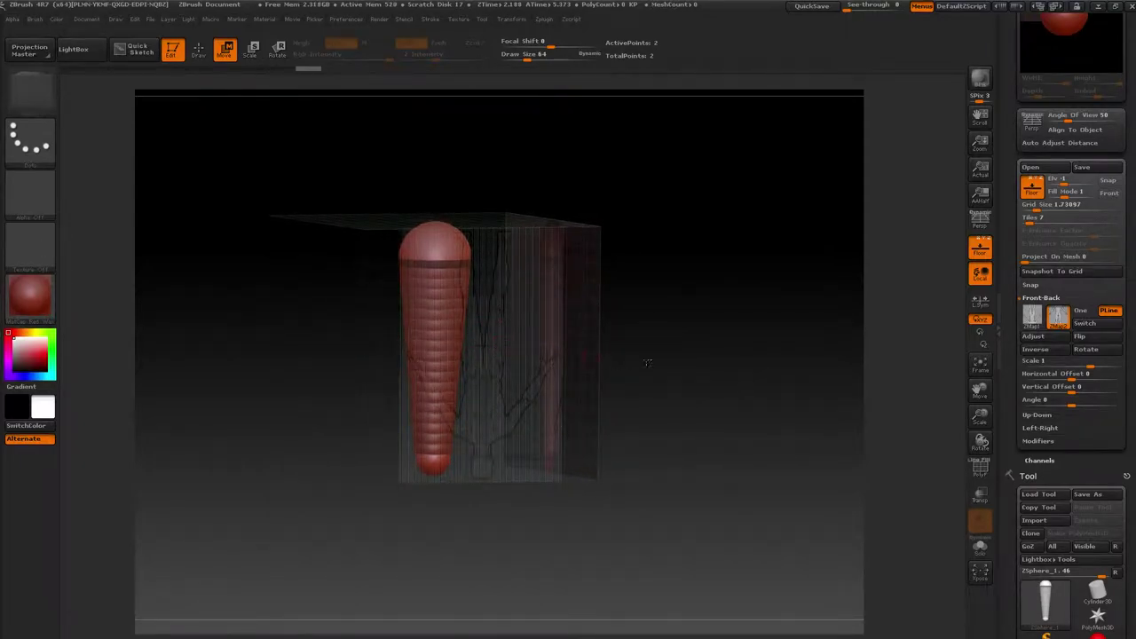
# Rotate the back image upright and orbit to view the box's top and side
pyautogui.click(1092, 351)
pyautogui.click(1097, 355)
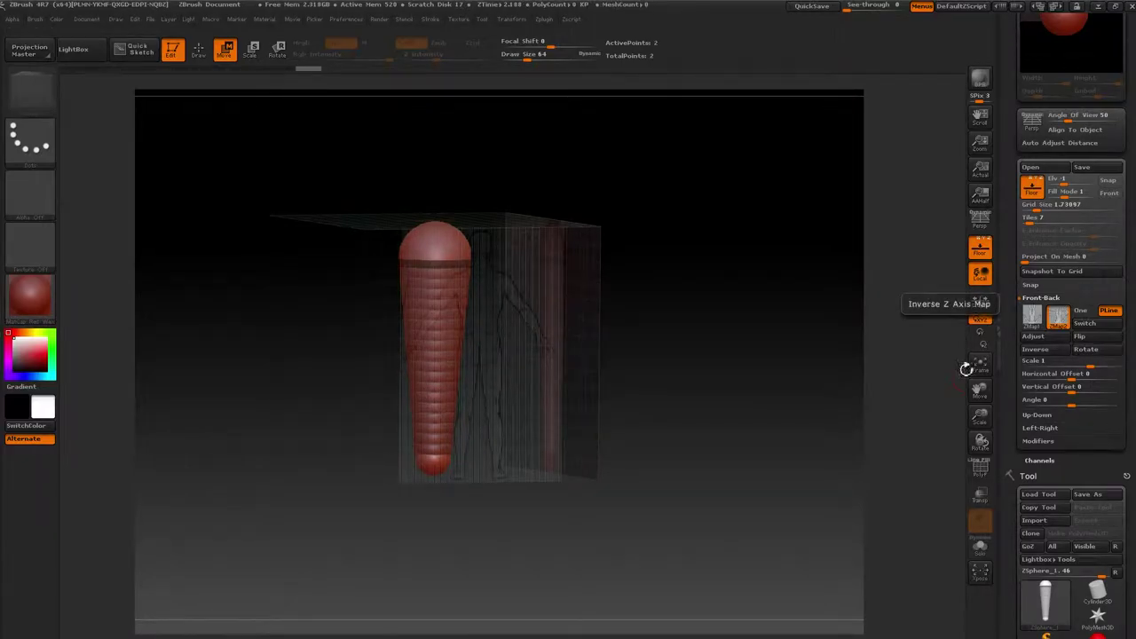
pyautogui.moveTo(639, 413)
pyautogui.mouseDown()
pyautogui.moveTo(739, 421)
pyautogui.moveTo(702, 421)
pyautogui.mouseUp()
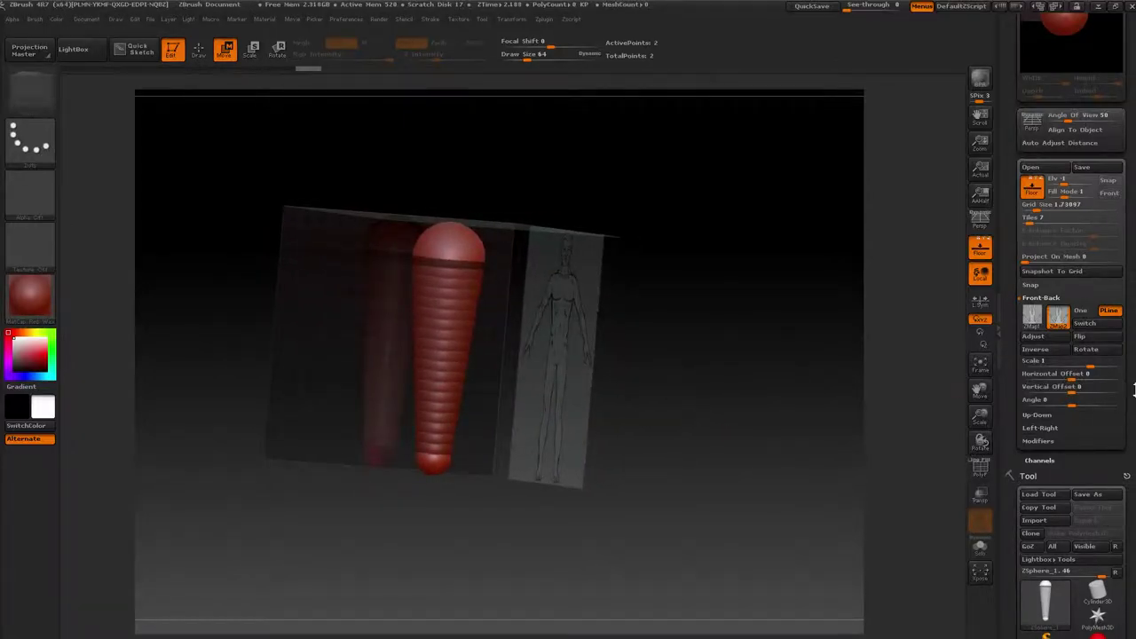
pyautogui.moveTo(433, 457); pyautogui.dragTo(417, 278)
pyautogui.moveTo(354, 332); pyautogui.dragTo(736, 355)
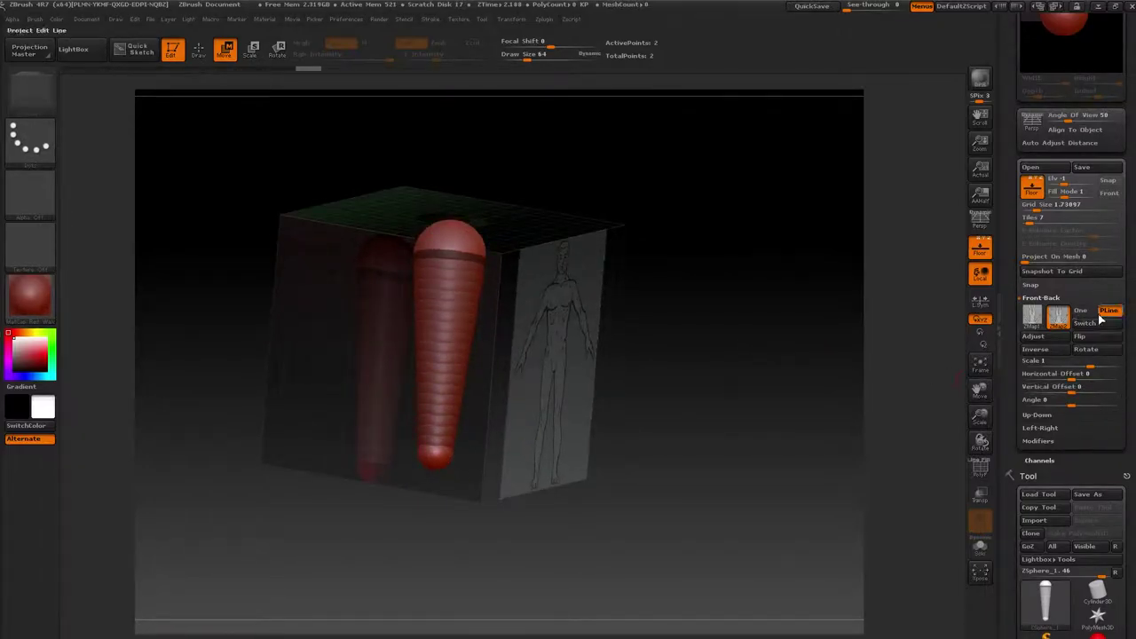
# Collapse the Front-Back subpalette and scroll the right tray
pyautogui.click(1036, 299)
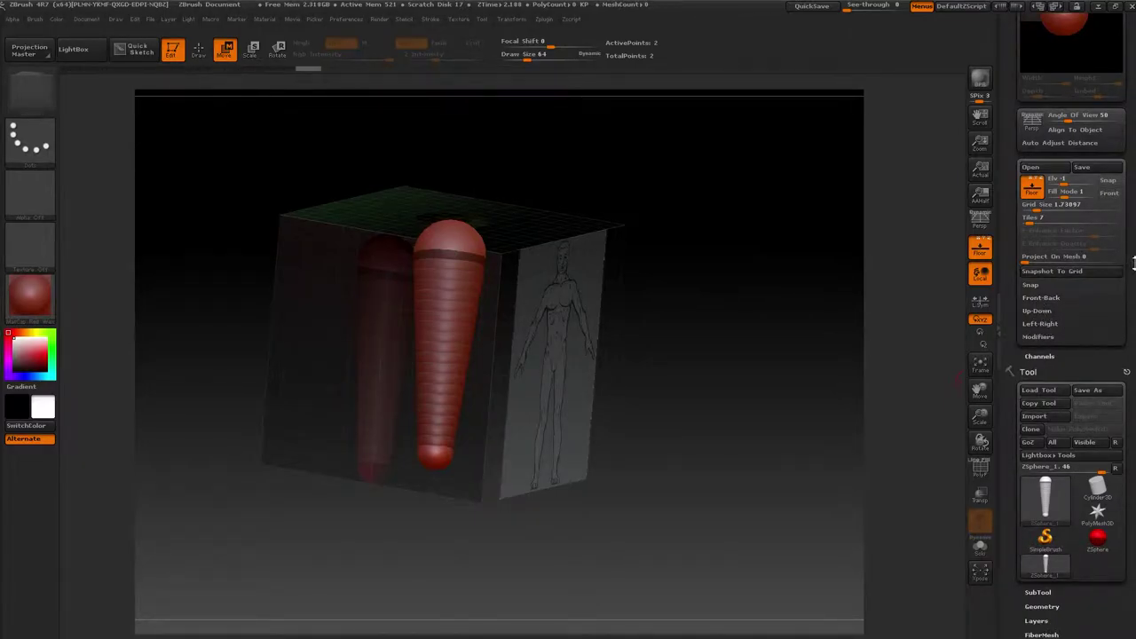
pyautogui.moveTo(1129, 186); pyautogui.dragTo(1133, 349)
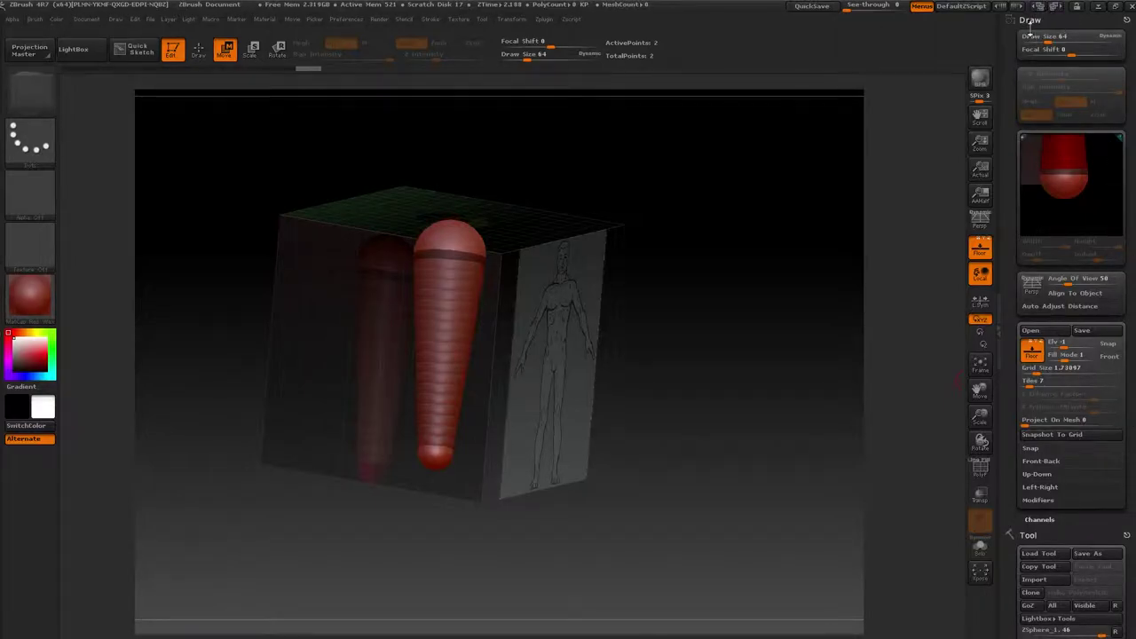
pyautogui.moveTo(1130, 281); pyautogui.dragTo(1134, 199)
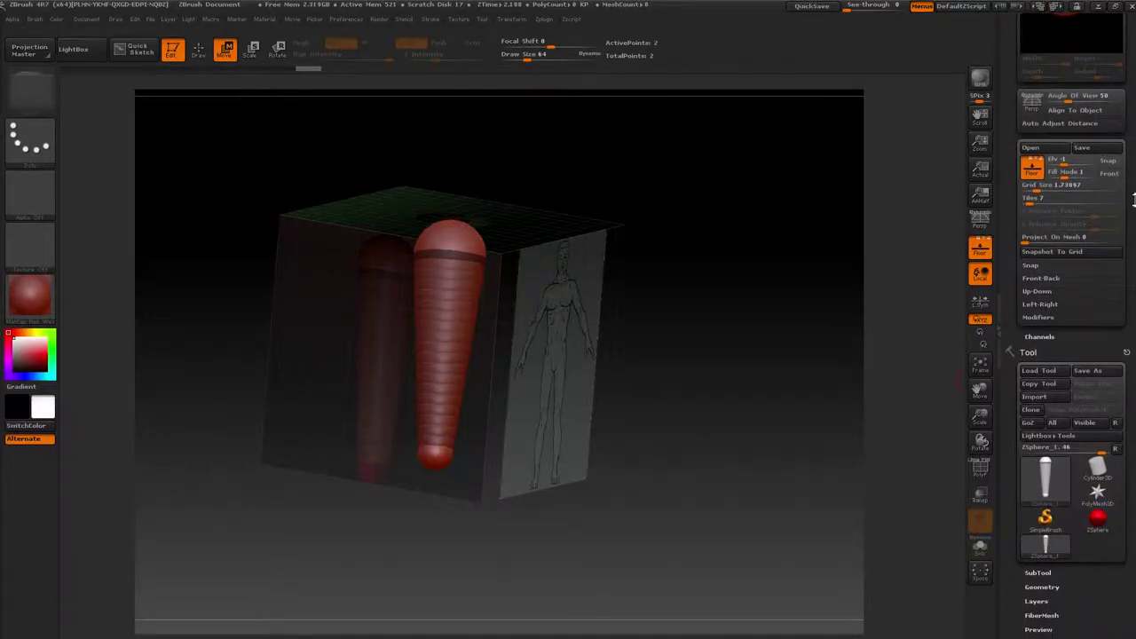
# Import the 'left' profile image into Left-Right XMap1 and rotate it twice to stand upright
pyautogui.click(1040, 304)
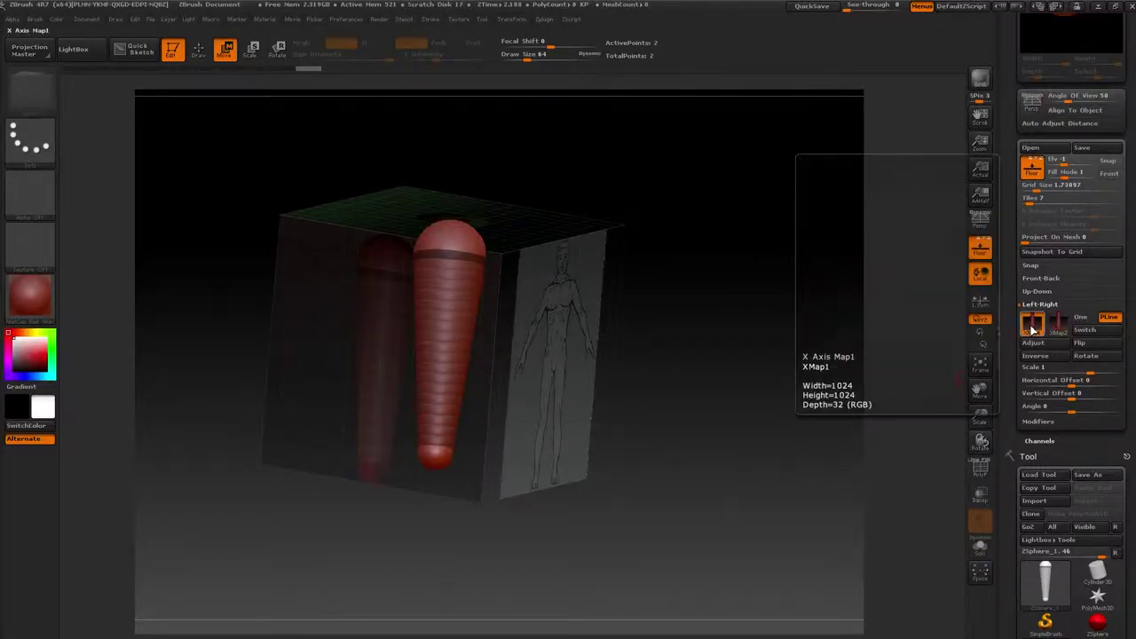
pyautogui.click(1032, 327)
pyautogui.click(566, 524)
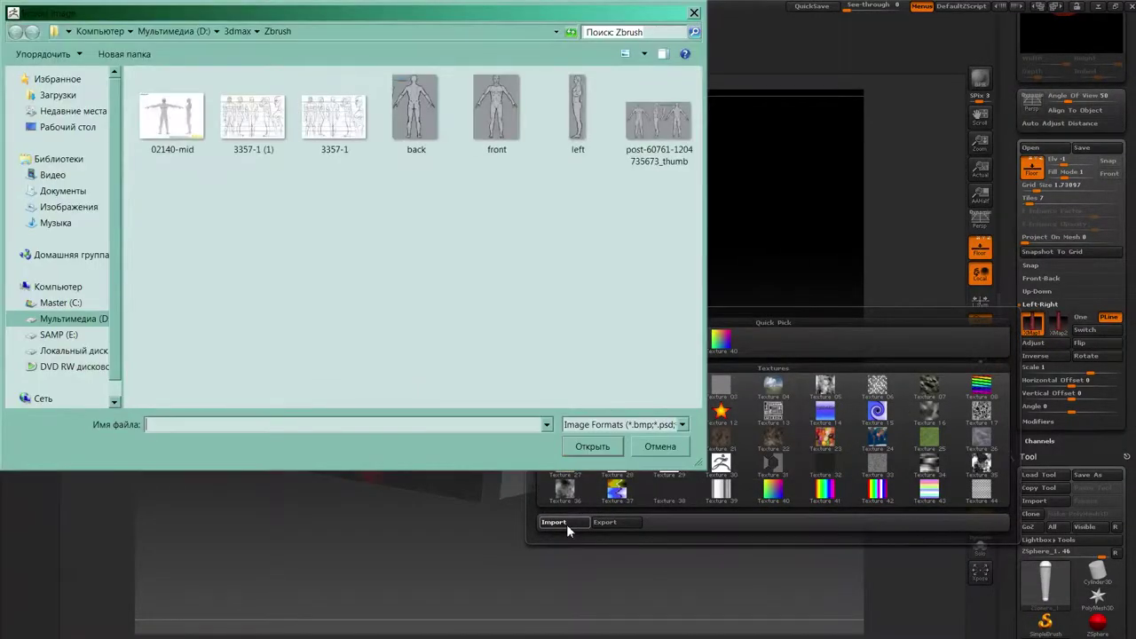
pyautogui.click(577, 111)
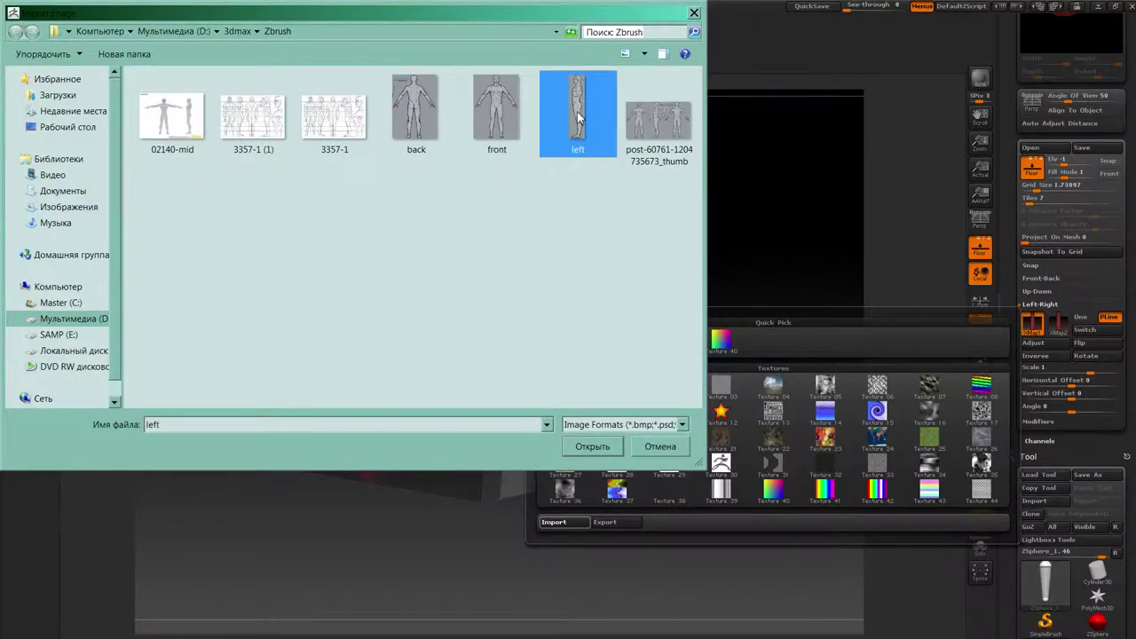
pyautogui.click(593, 448)
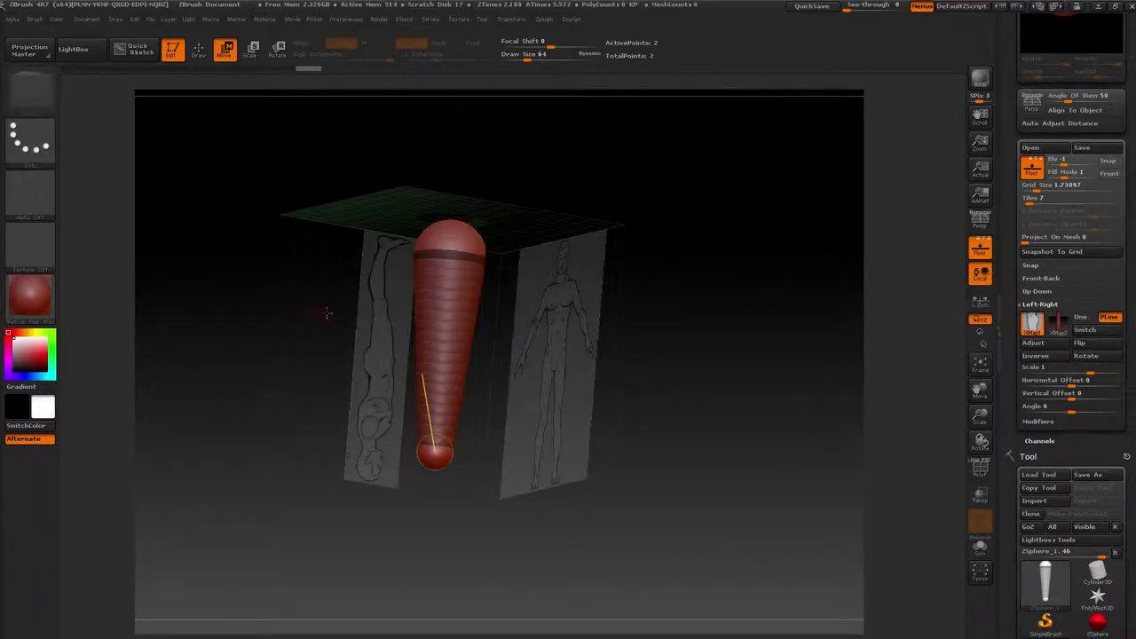
pyautogui.click(1088, 355)
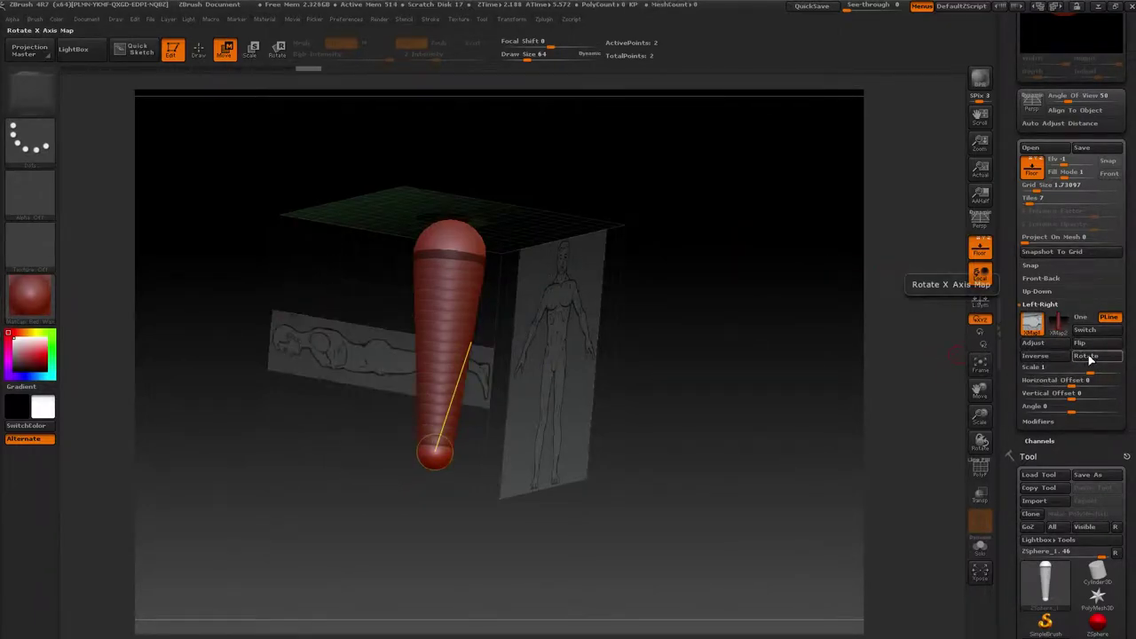
pyautogui.click(1089, 357)
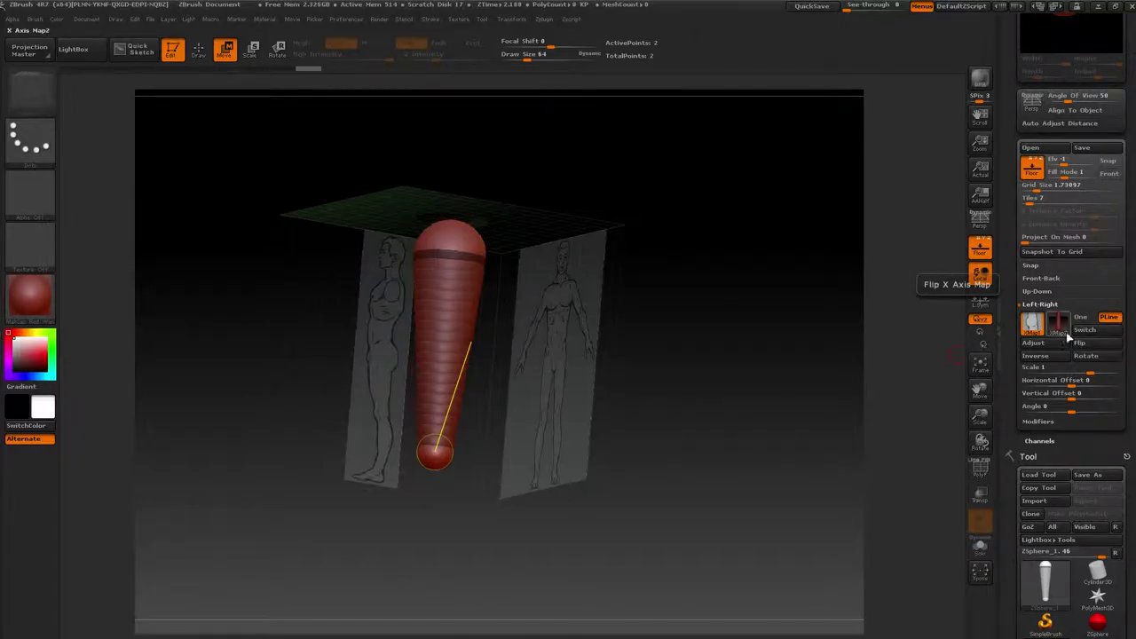
# Import the 'left' profile image again into XMap2 as the second side reference
pyautogui.click(1056, 326)
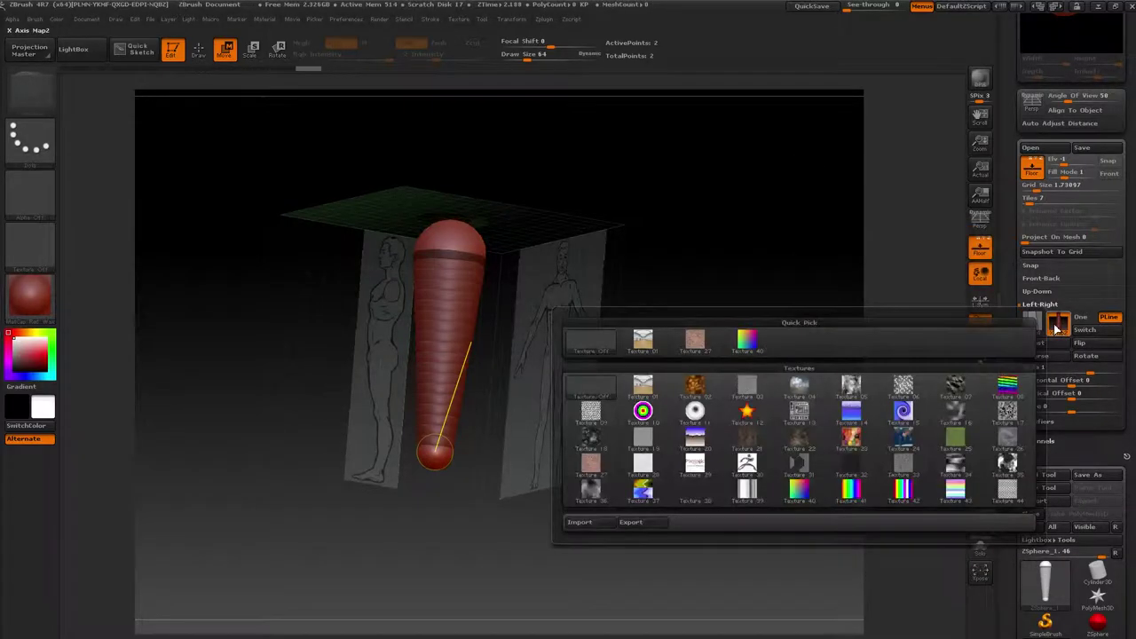
pyautogui.click(580, 524)
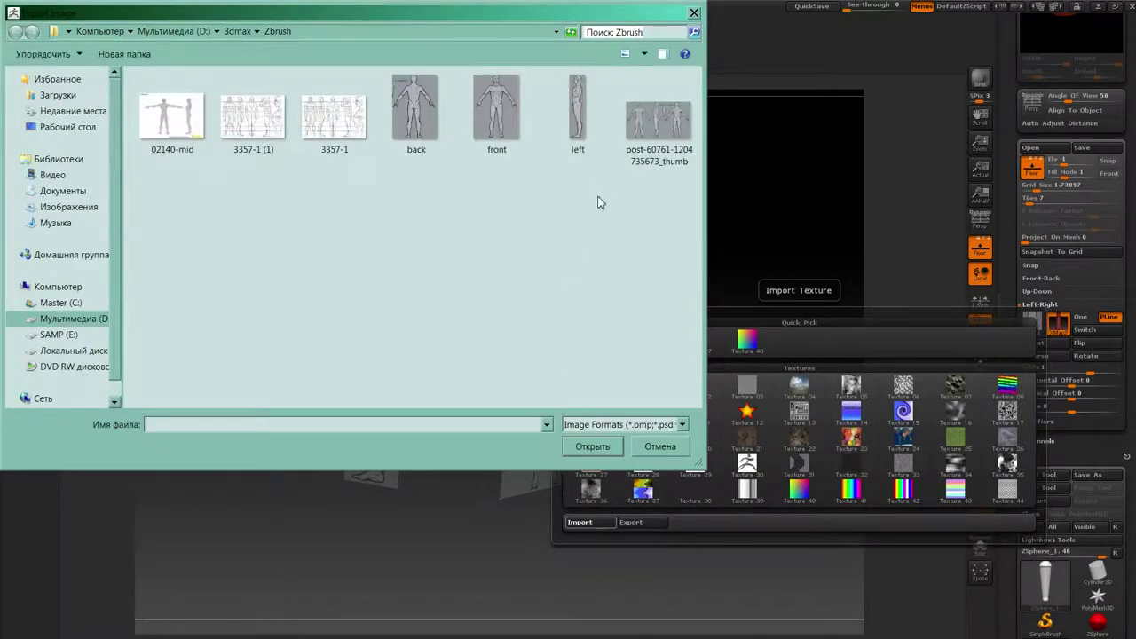
pyautogui.click(582, 125)
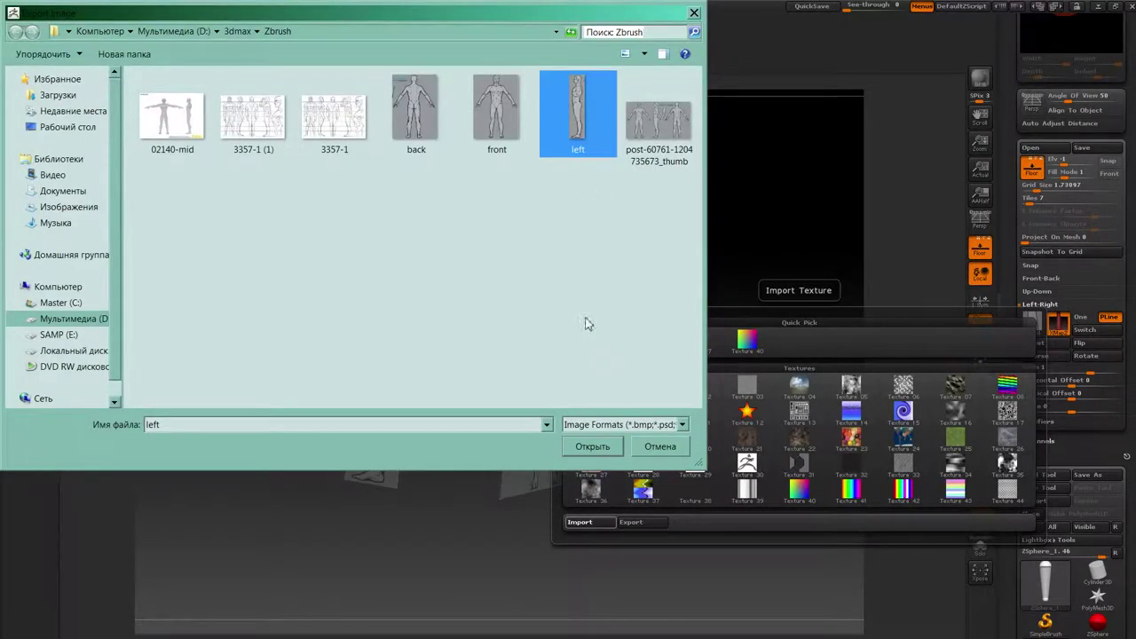
pyautogui.click(590, 445)
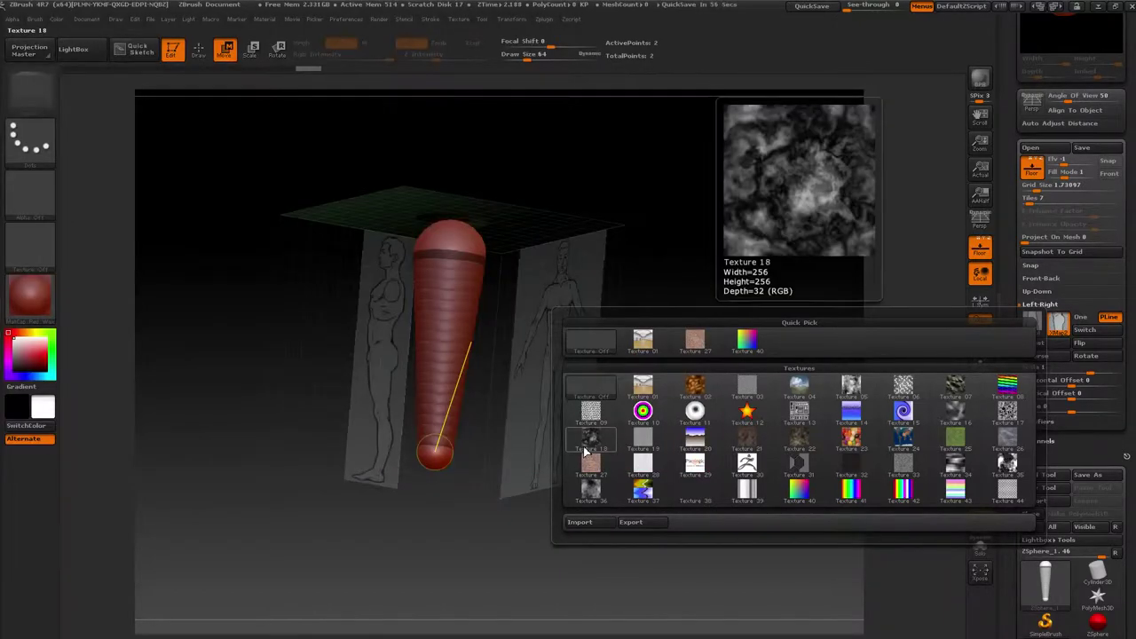
# Flip the left-right reference image twice and orbit to inspect the reference planes
pyautogui.moveTo(652, 382); pyautogui.dragTo(721, 383)
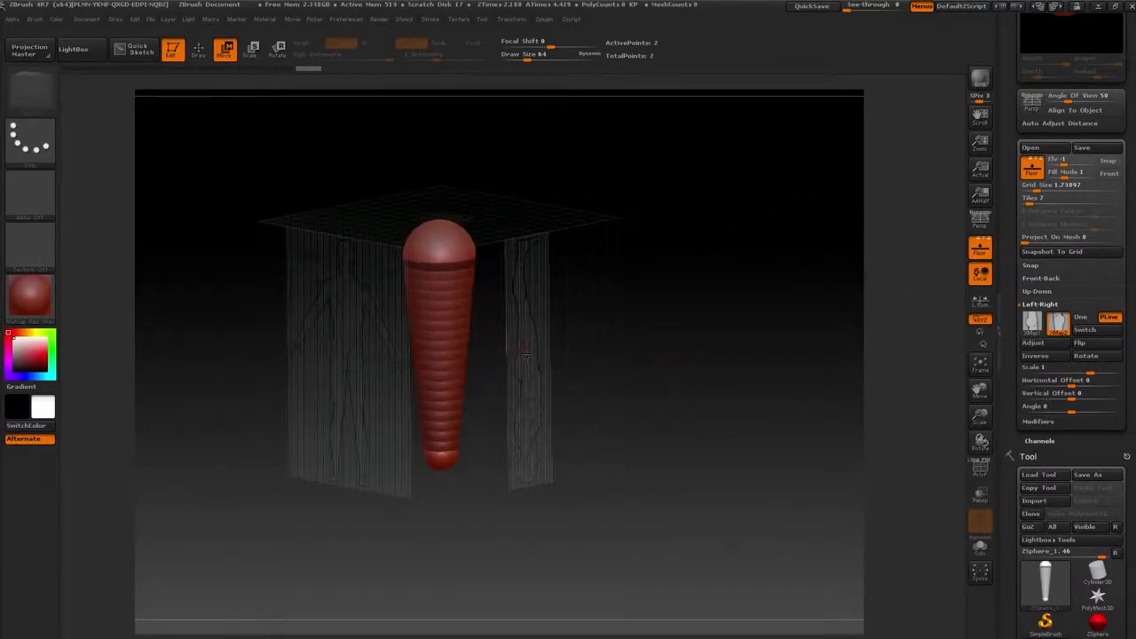
pyautogui.click(1085, 355)
pyautogui.click(1085, 355)
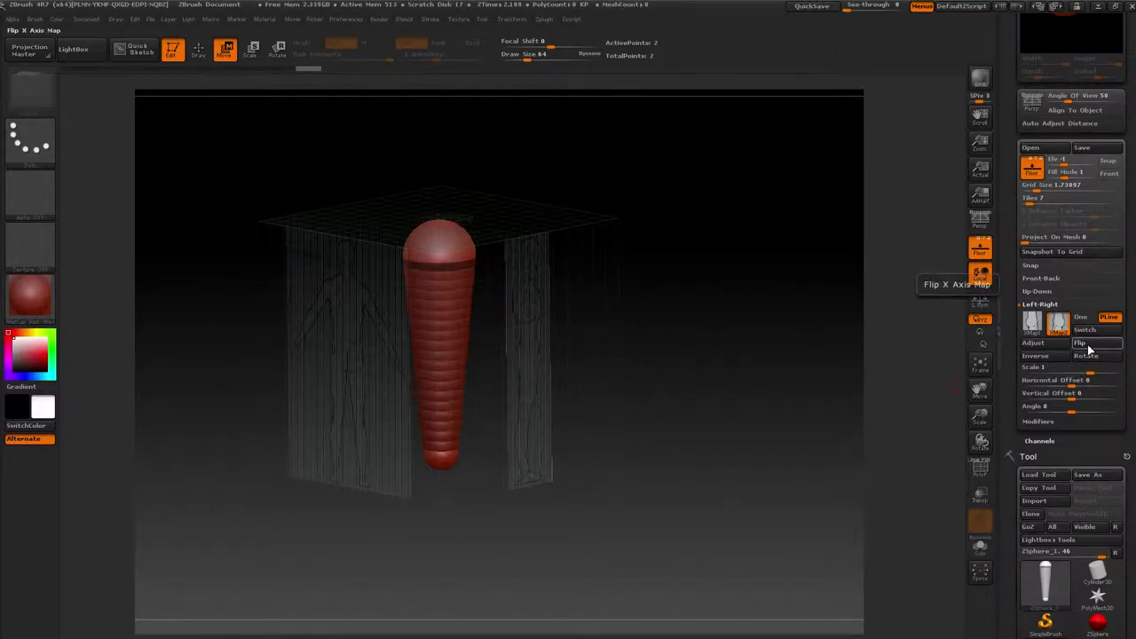
pyautogui.moveTo(654, 436)
pyautogui.mouseDown()
pyautogui.moveTo(648, 457)
pyautogui.moveTo(616, 462)
pyautogui.moveTo(663, 412)
pyautogui.moveTo(663, 374)
pyautogui.mouseUp()
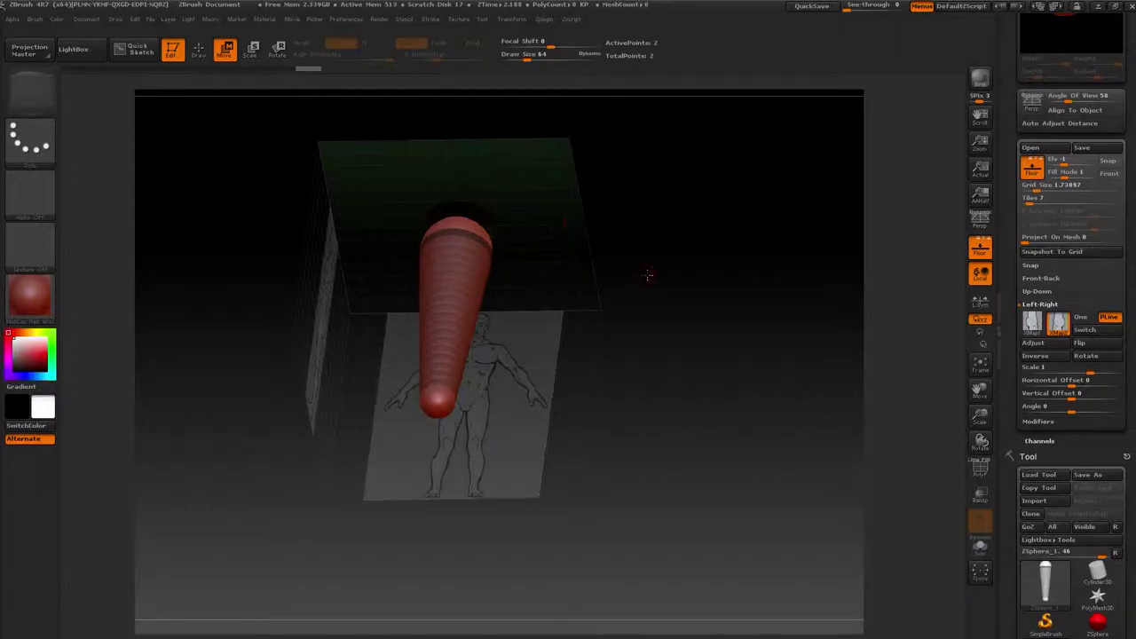
# From a straight front view, drag the bottom ZSphere up to the front figure's pelvis
pyautogui.moveTo(654, 313); pyautogui.dragTo(640, 411)
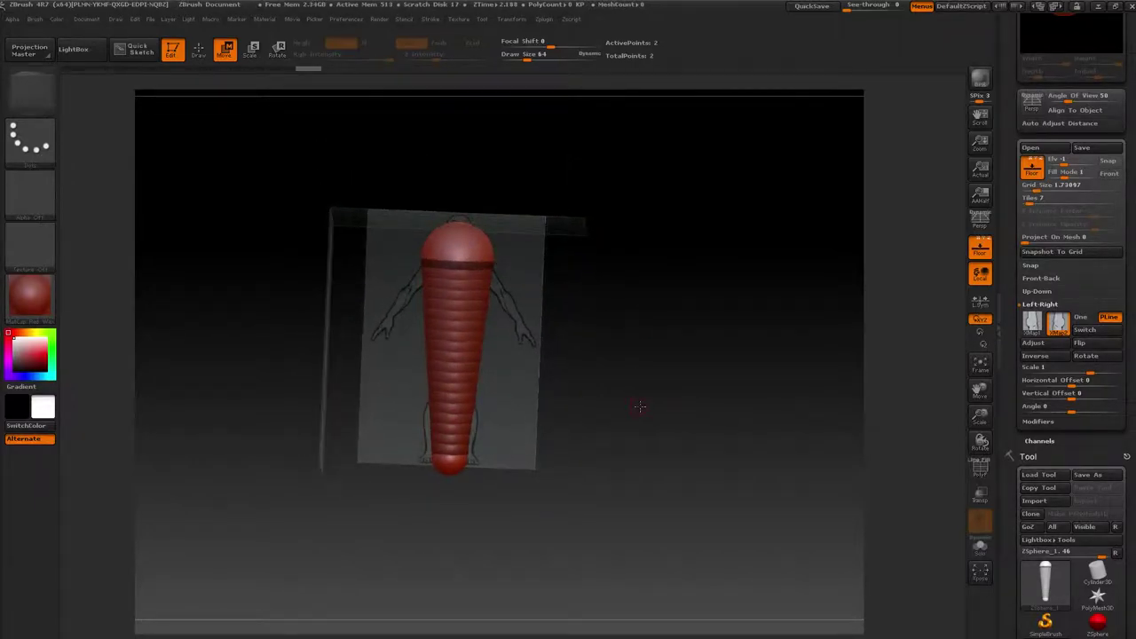
pyautogui.keyDown('shift'); pyautogui.moveTo(674, 387); pyautogui.dragTo(667, 384); pyautogui.keyUp('shift')
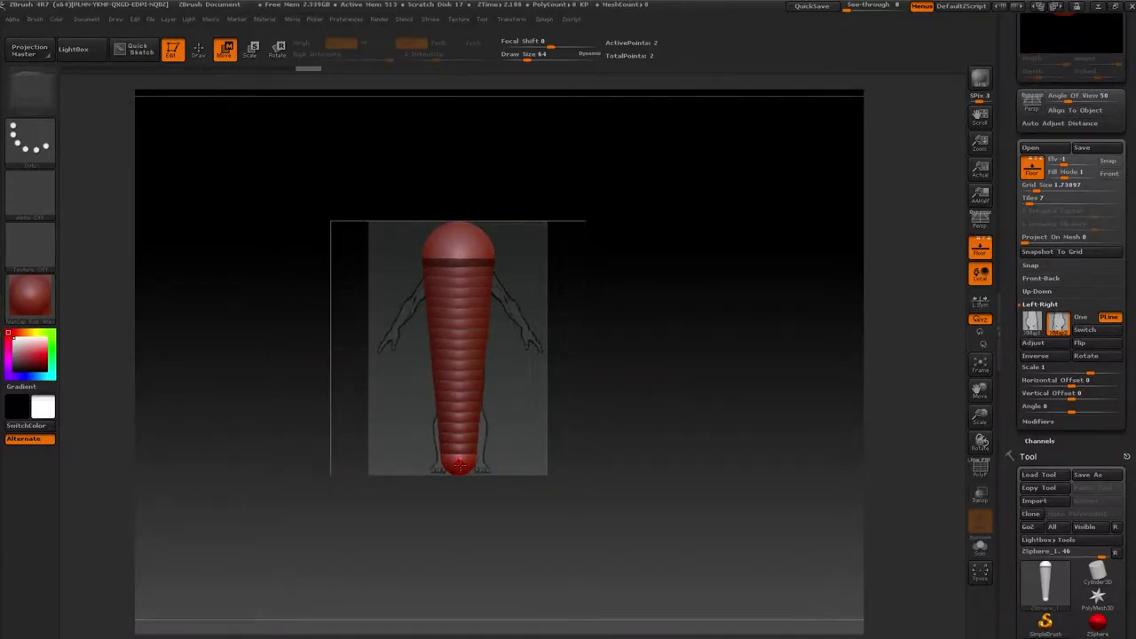
pyautogui.moveTo(459, 463)
pyautogui.mouseDown()
pyautogui.moveTo(459, 257)
pyautogui.moveTo(459, 338)
pyautogui.mouseUp()
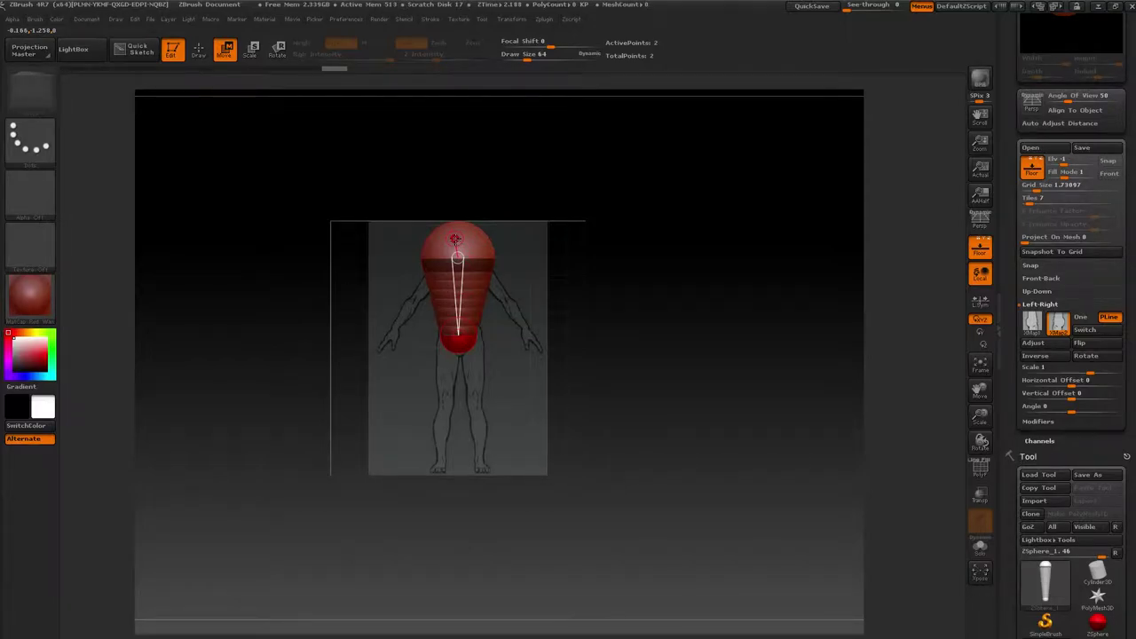
# Shrink the top ZSphere, preview the skin, and move both spheres up to head height
pyautogui.click(254, 53)
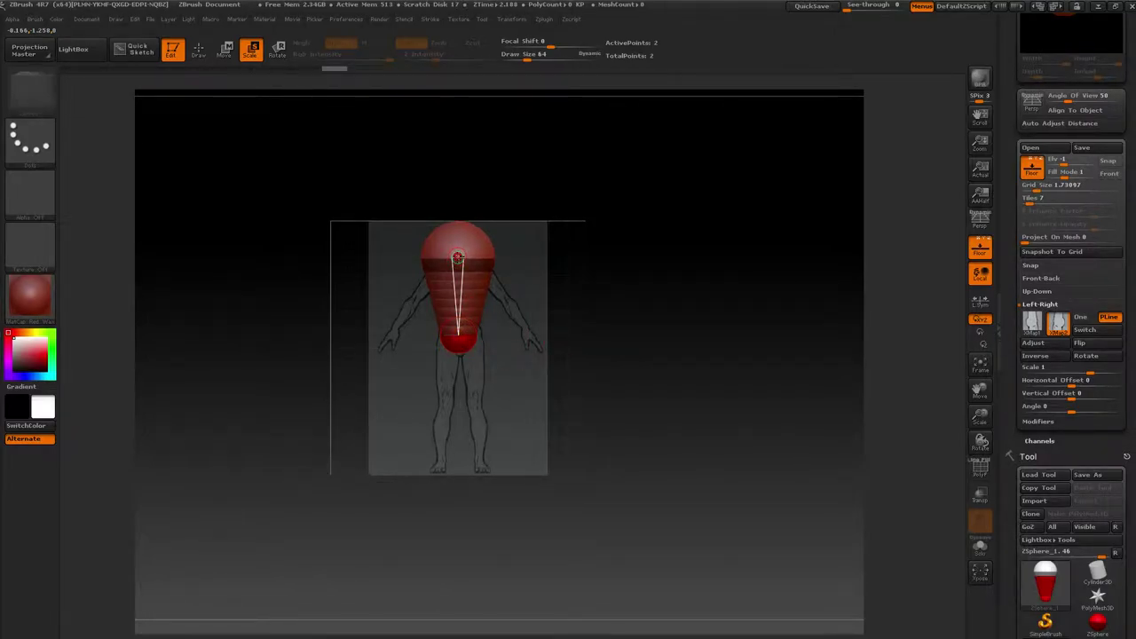
pyautogui.moveTo(457, 256); pyautogui.dragTo(460, 143)
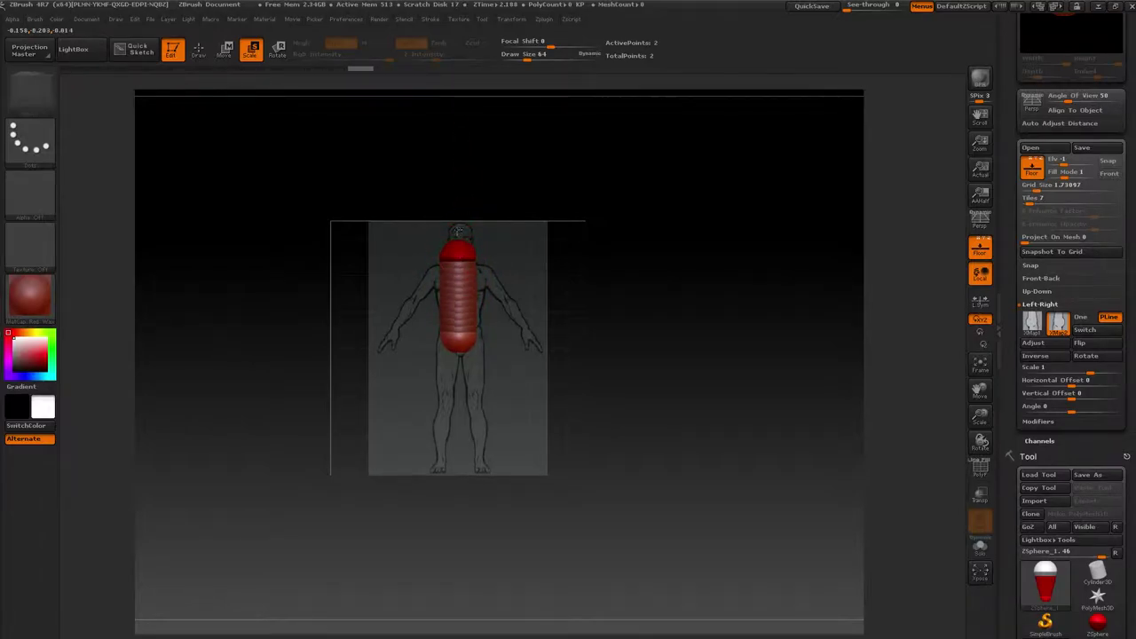
pyautogui.press('a')
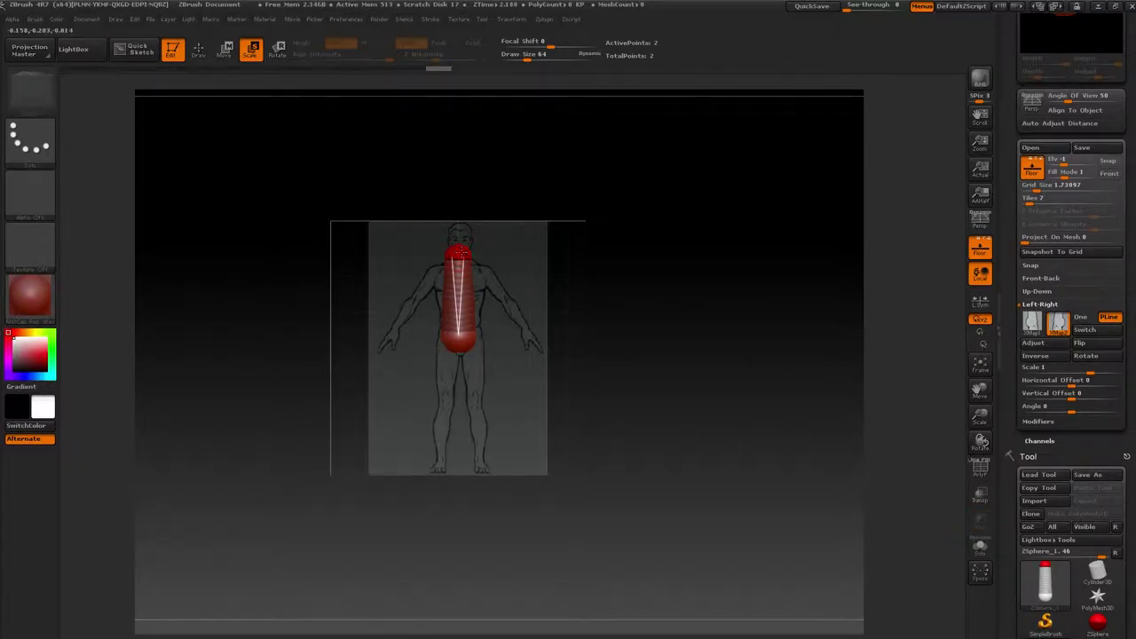
pyautogui.press('w')
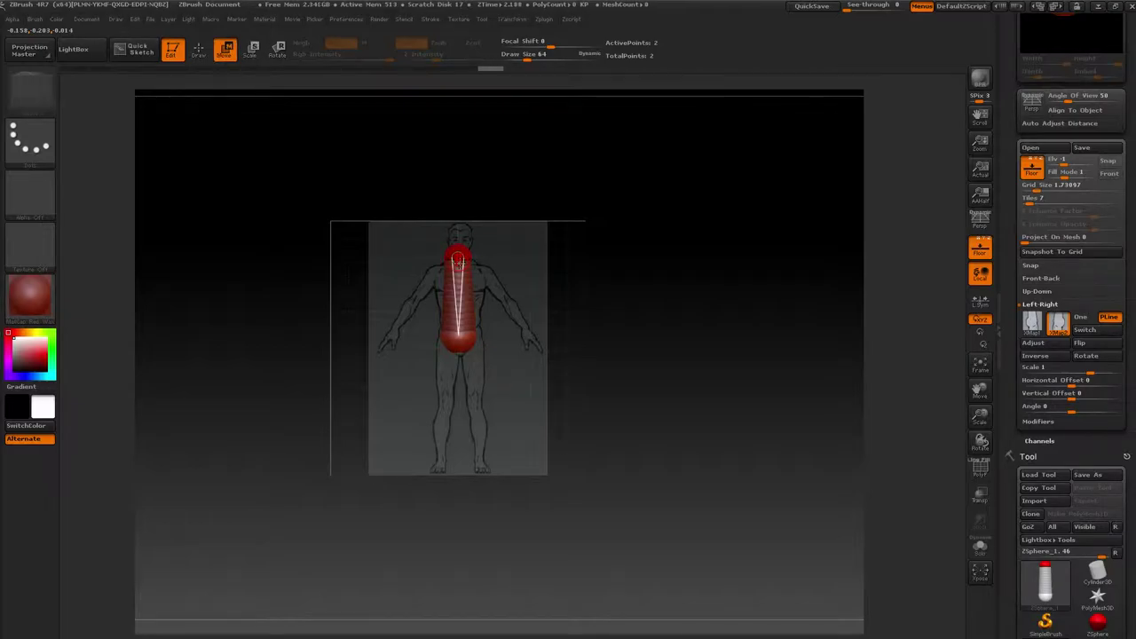
pyautogui.moveTo(457, 254); pyautogui.dragTo(463, 244)
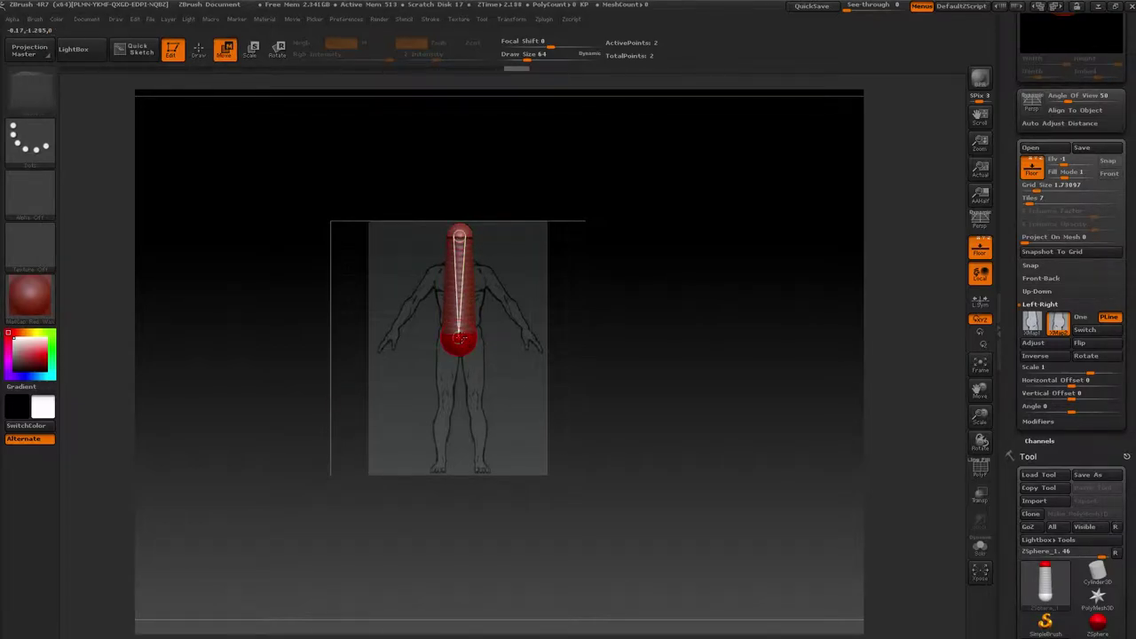
pyautogui.moveTo(460, 344); pyautogui.dragTo(464, 260)
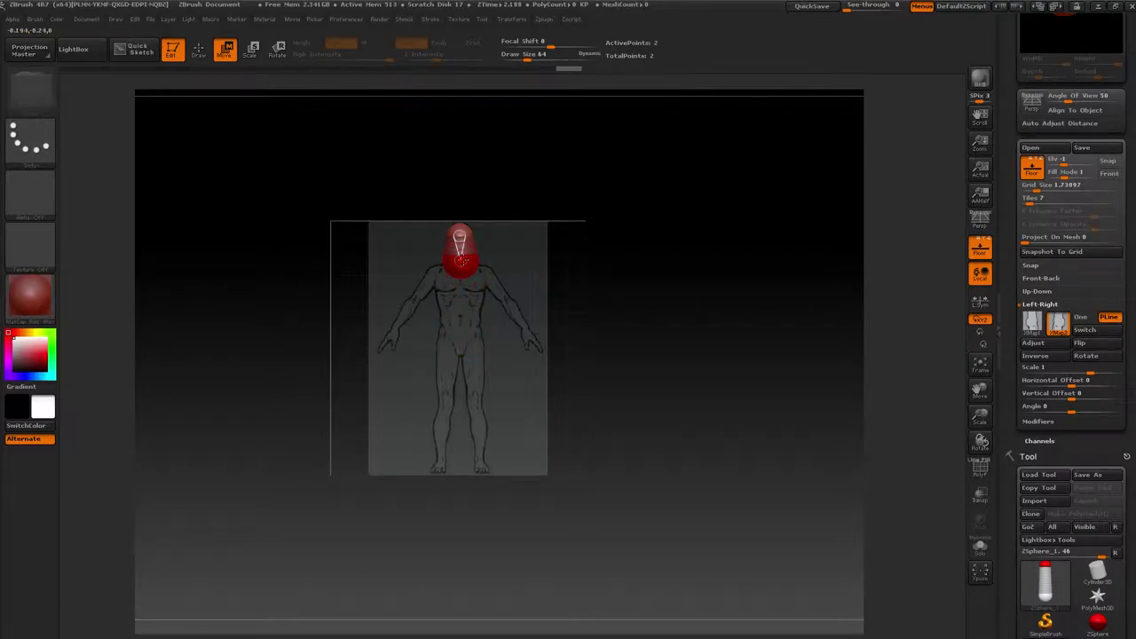
pyautogui.press('e')
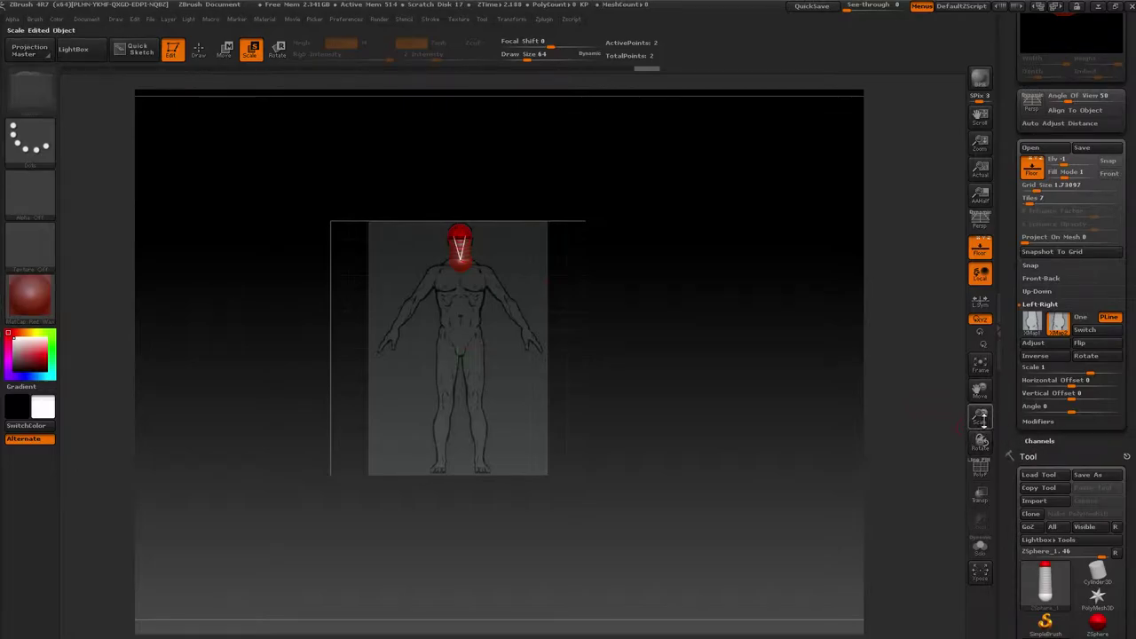
# Zoom in, resize the head ZSpheres, and align the top sphere with the drawn head
pyautogui.moveTo(980, 415); pyautogui.dragTo(994, 488)
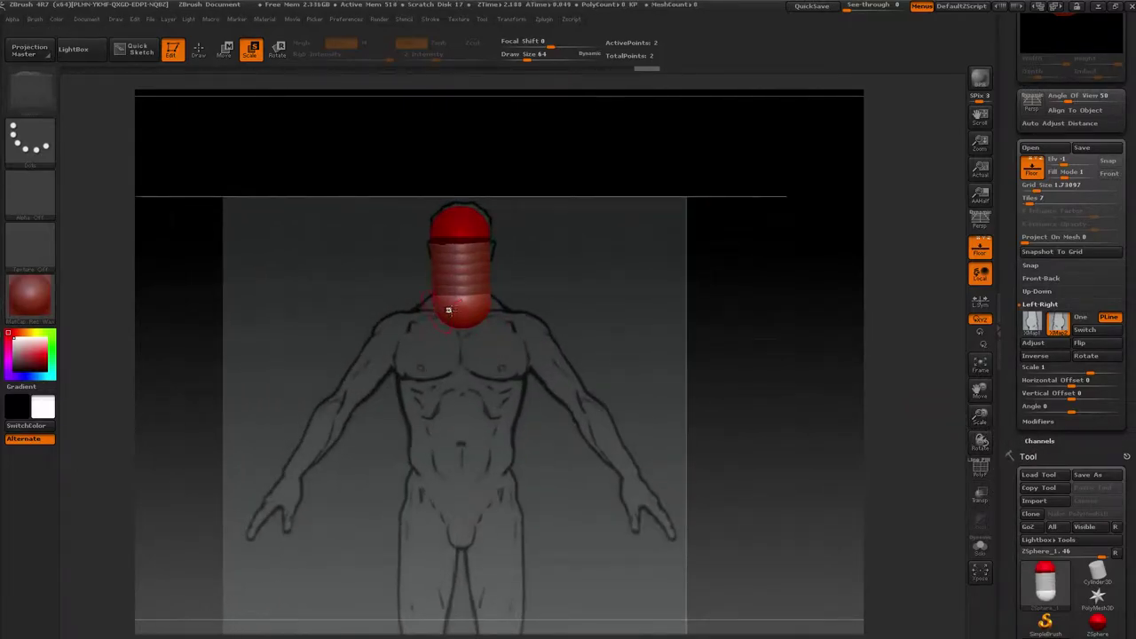
pyautogui.moveTo(459, 238)
pyautogui.mouseDown()
pyautogui.moveTo(463, 307)
pyautogui.moveTo(459, 269)
pyautogui.mouseUp()
pyautogui.press('w')
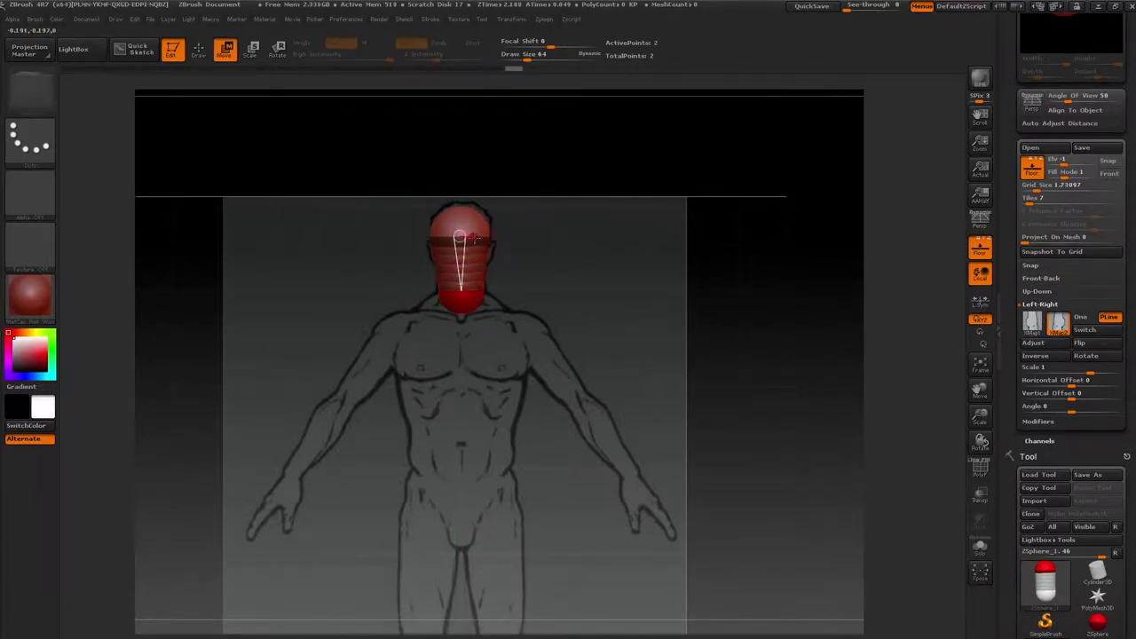
pyautogui.click(461, 231)
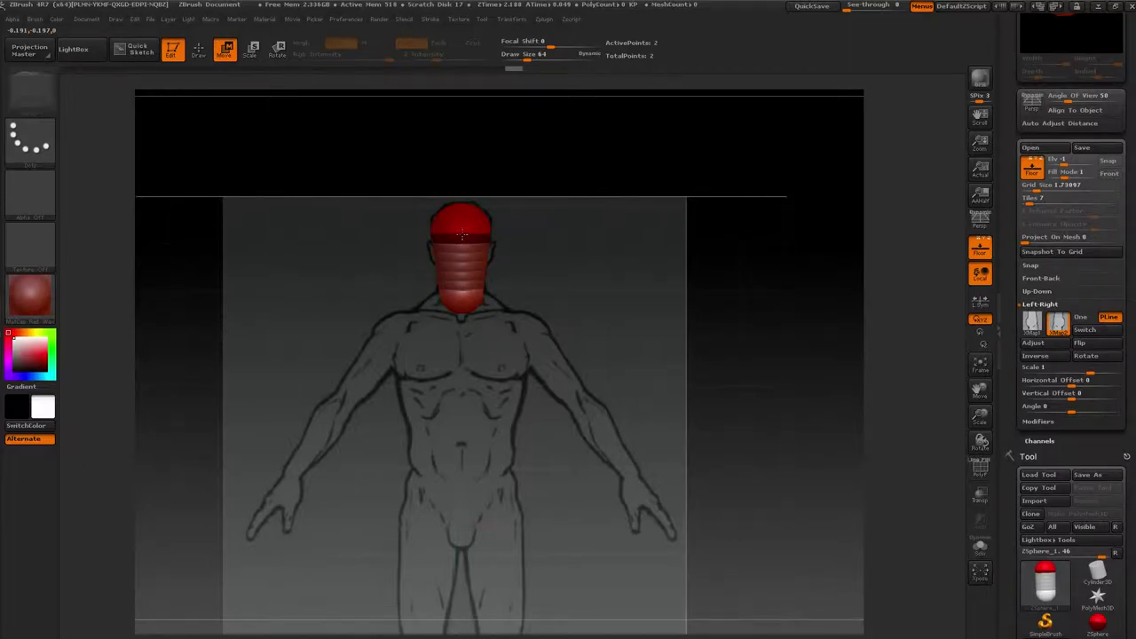
pyautogui.moveTo(460, 231); pyautogui.dragTo(480, 308)
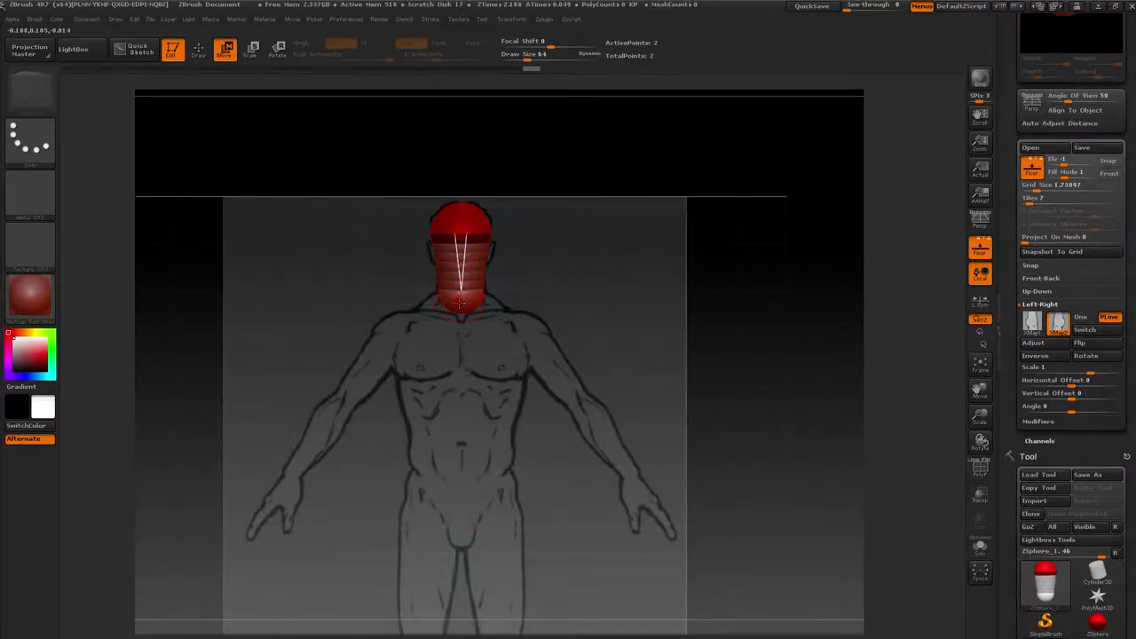
pyautogui.press('q')
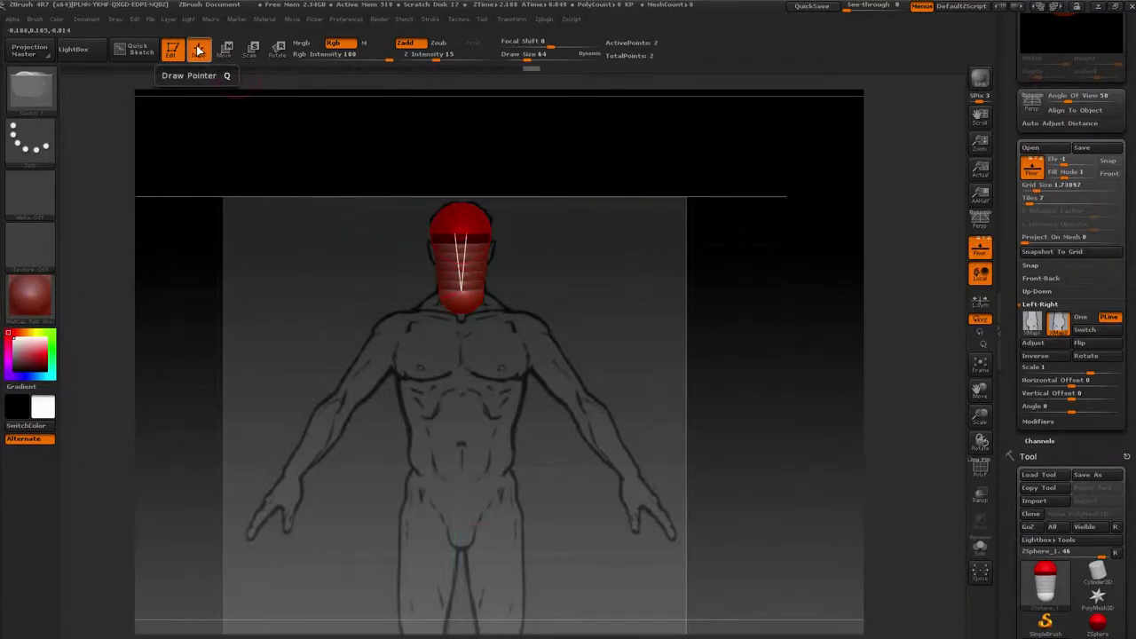
# Add a ZSphere below the head and move it up to the neck
pyautogui.click(462, 294)
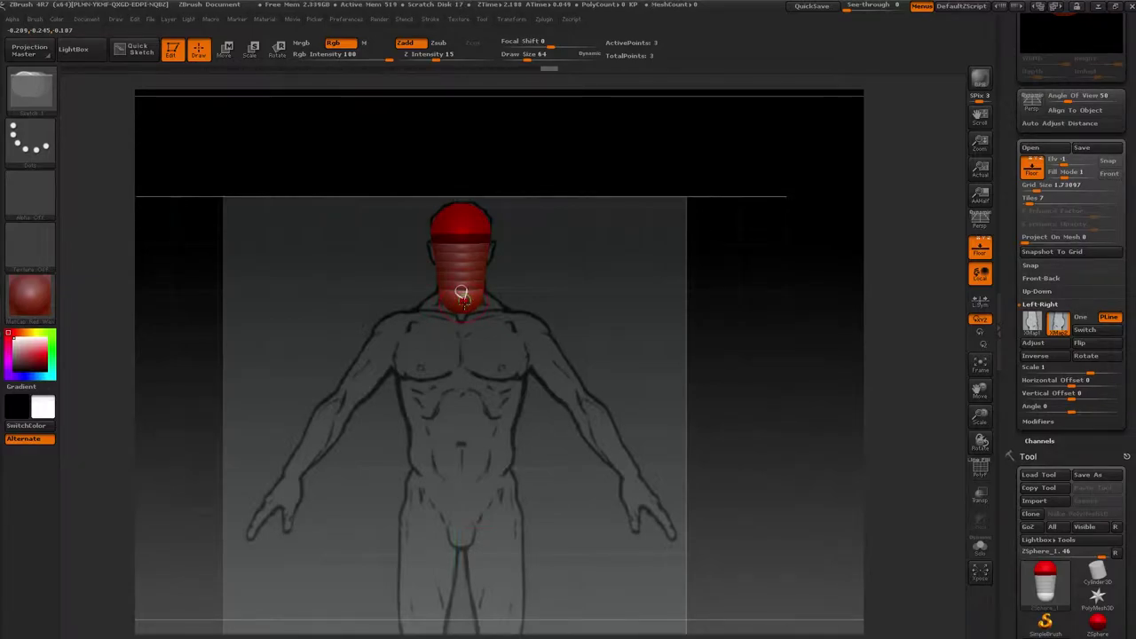
pyautogui.press('w')
pyautogui.keyDown('alt'); pyautogui.moveTo(461, 294); pyautogui.dragTo(424, 294); pyautogui.keyUp('alt')
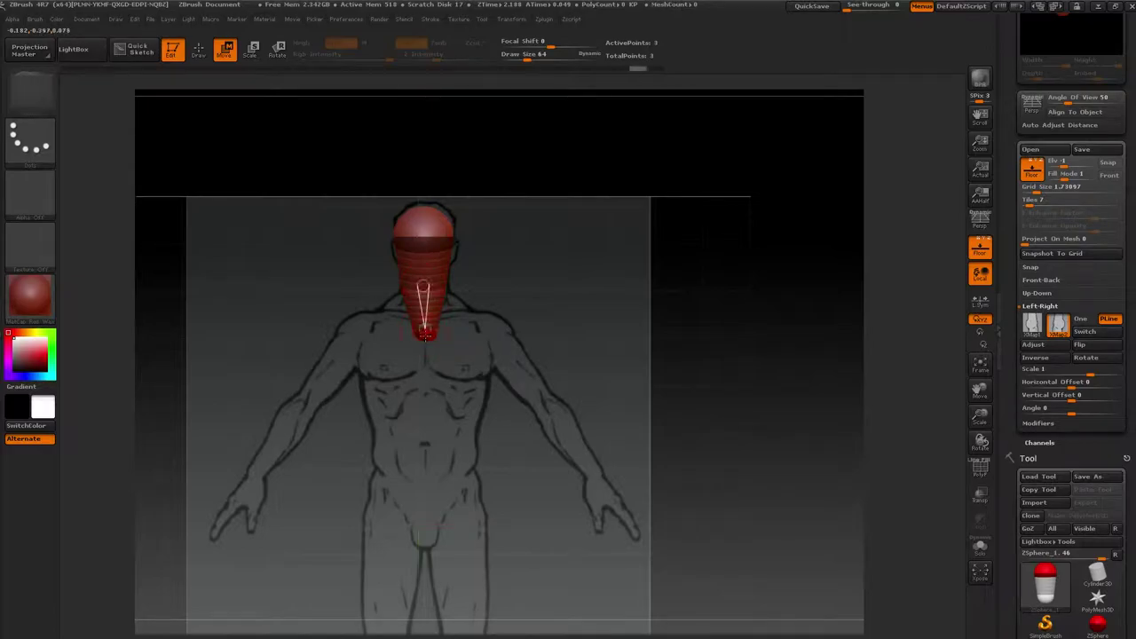
pyautogui.moveTo(424, 330)
pyautogui.mouseDown()
pyautogui.moveTo(424, 305)
pyautogui.moveTo(425, 339)
pyautogui.moveTo(424, 324)
pyautogui.mouseUp()
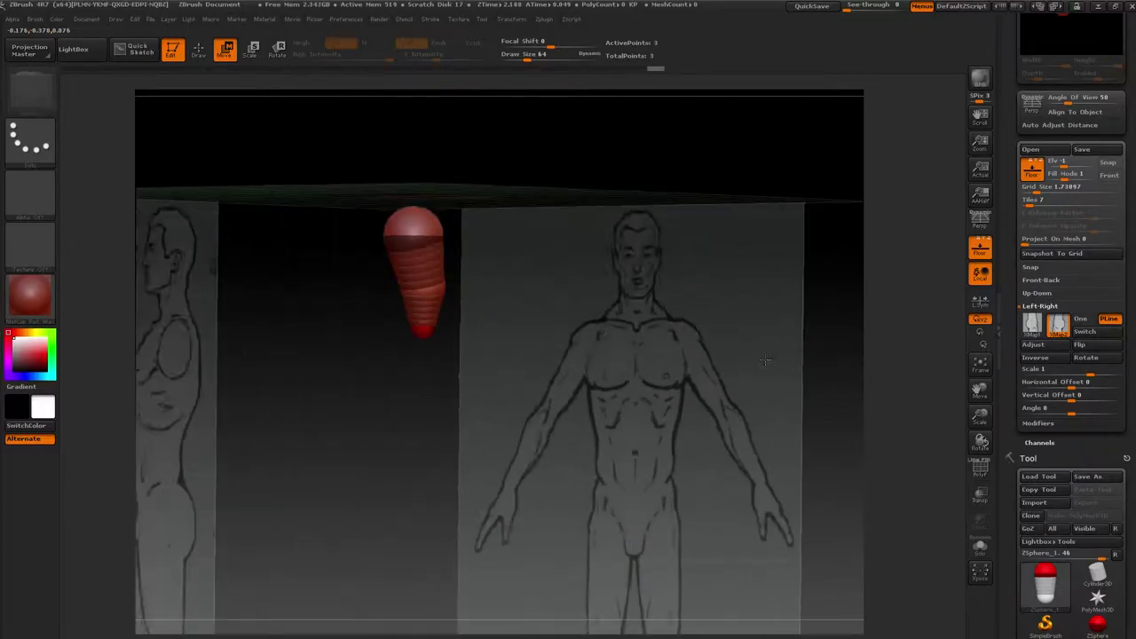
# Orbit to see both references and grow a new ZSphere chain sideways from the neck
pyautogui.moveTo(798, 363); pyautogui.dragTo(422, 330)
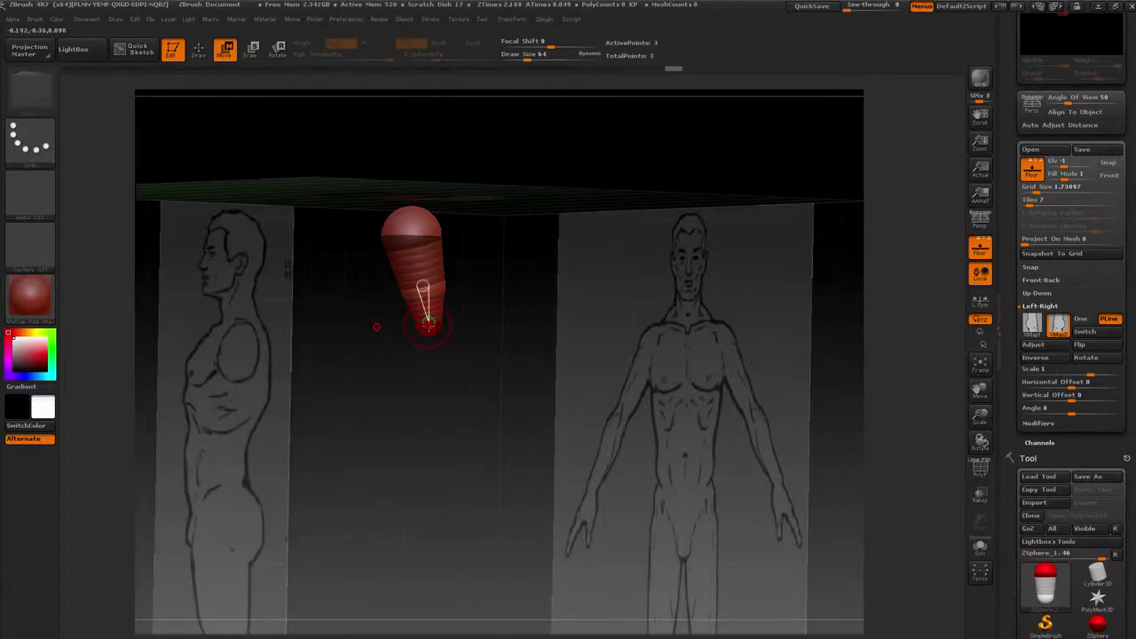
pyautogui.press('q')
pyautogui.moveTo(427, 327)
pyautogui.mouseDown()
pyautogui.moveTo(451, 328)
pyautogui.moveTo(445, 336)
pyautogui.mouseUp()
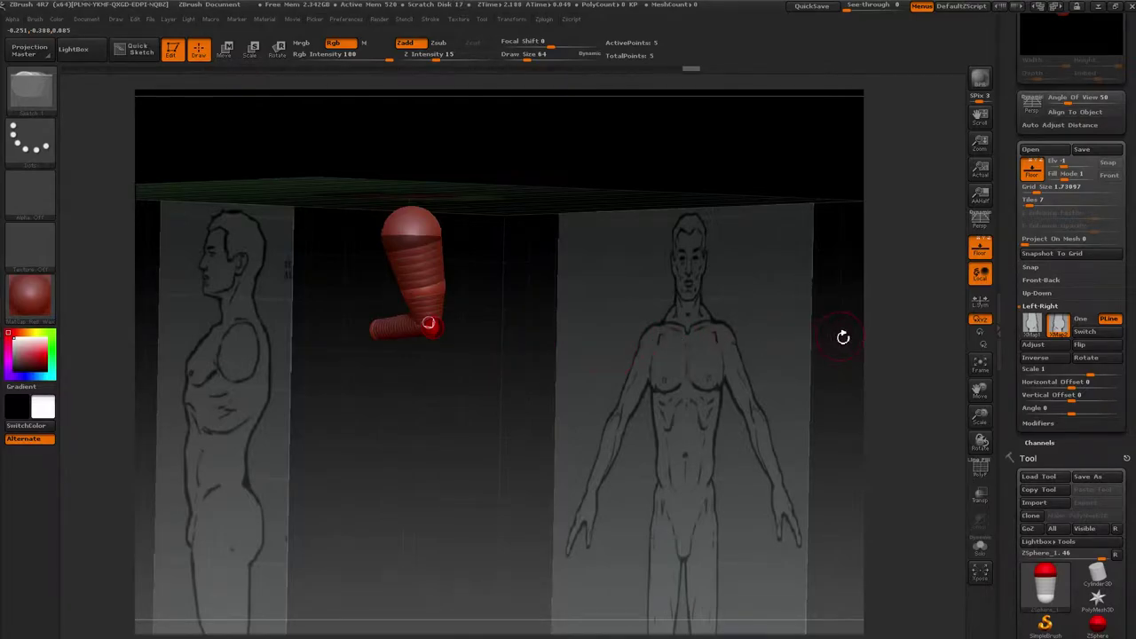
# Move both shoulder-end ZSpheres inward so they sit evenly at the sketch's shoulders, then orbit
pyautogui.moveTo(843, 337); pyautogui.dragTo(609, 371)
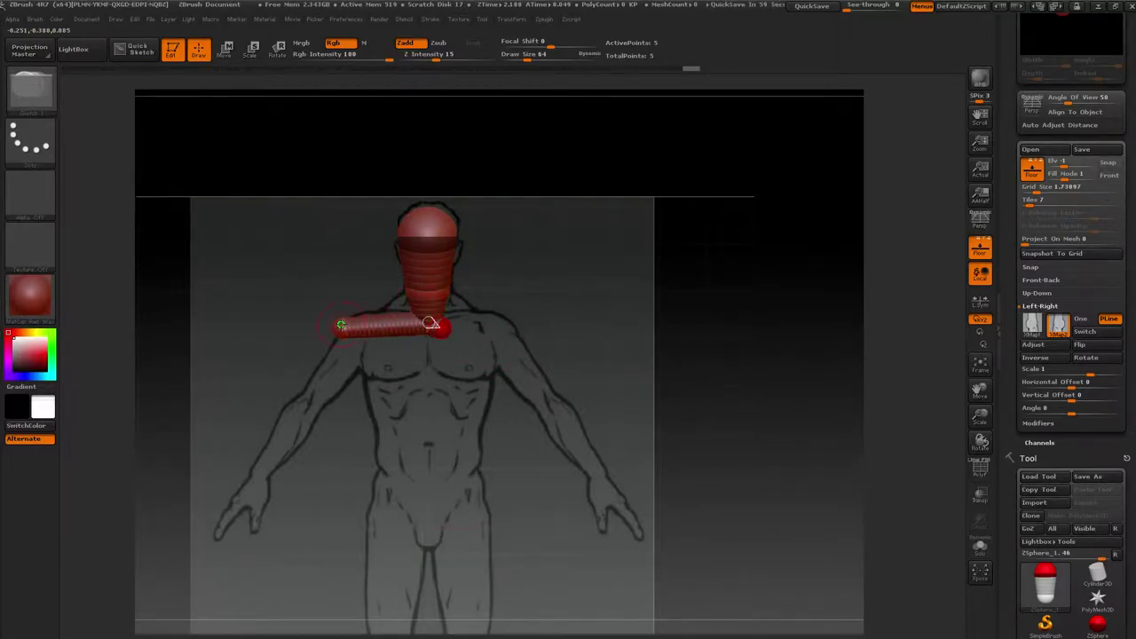
pyautogui.press('w')
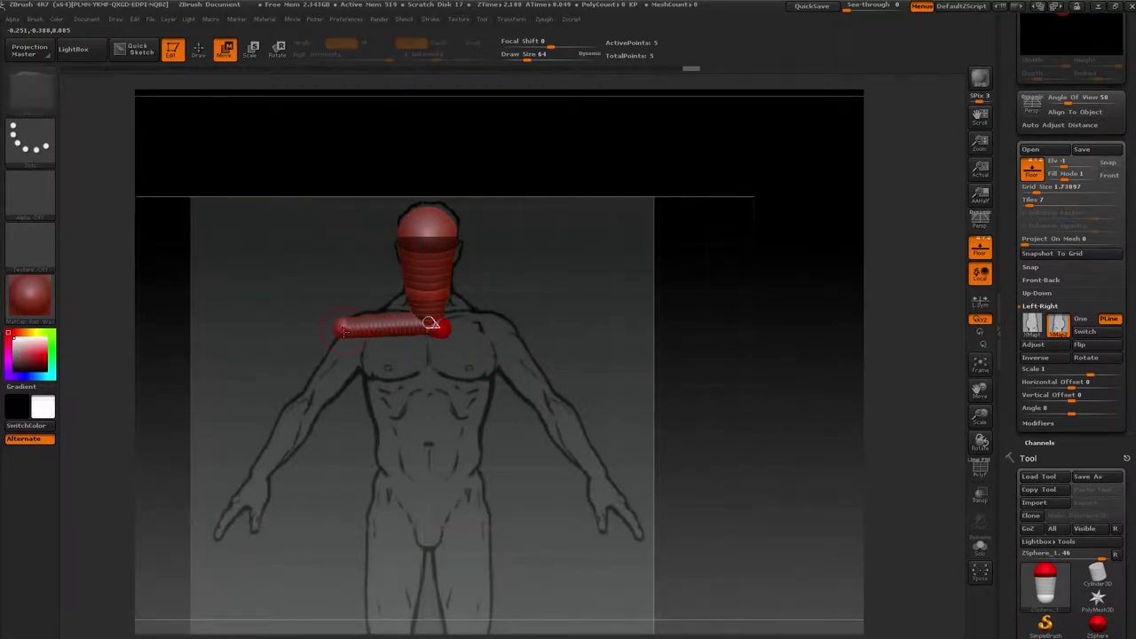
pyautogui.moveTo(341, 326)
pyautogui.mouseDown()
pyautogui.moveTo(380, 335)
pyautogui.moveTo(364, 331)
pyautogui.mouseUp()
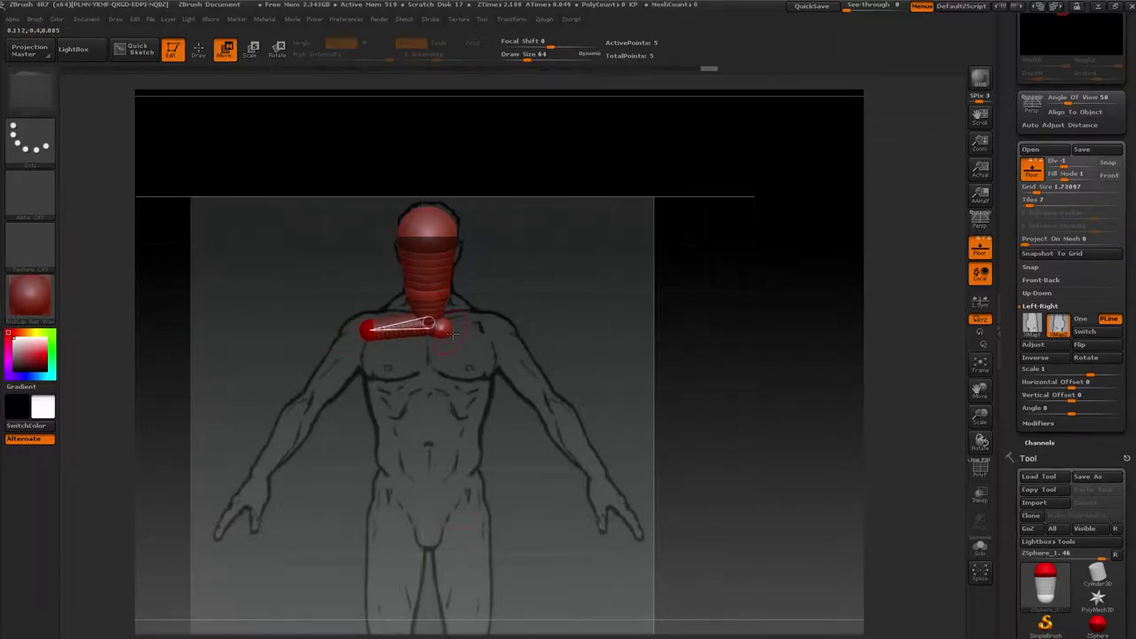
pyautogui.moveTo(434, 325); pyautogui.dragTo(490, 329)
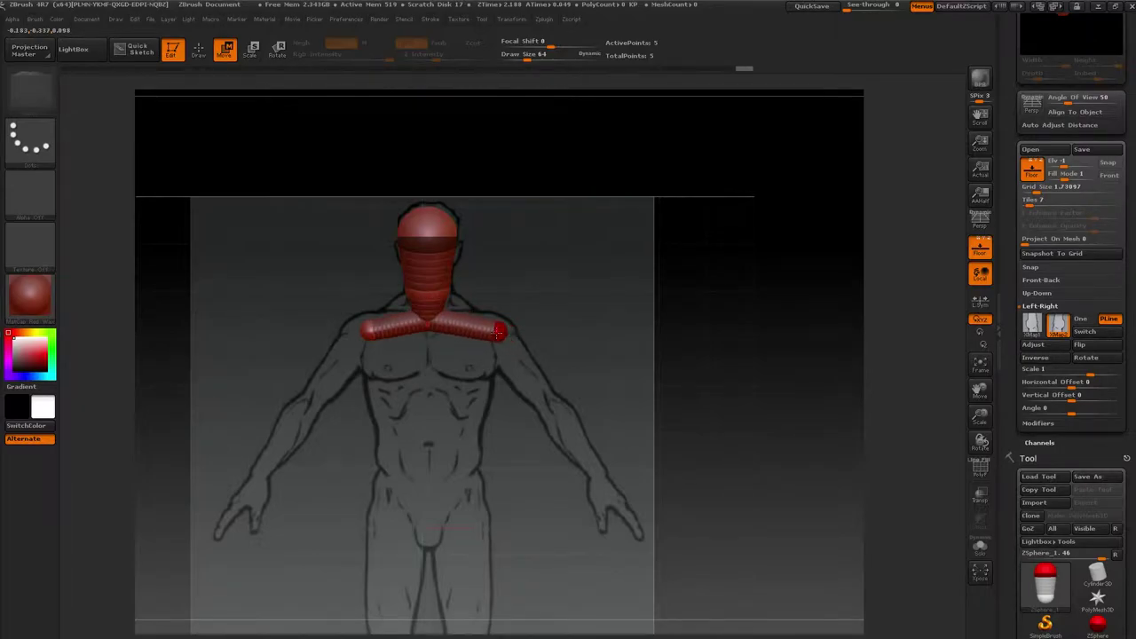
pyautogui.moveTo(366, 331); pyautogui.dragTo(360, 330)
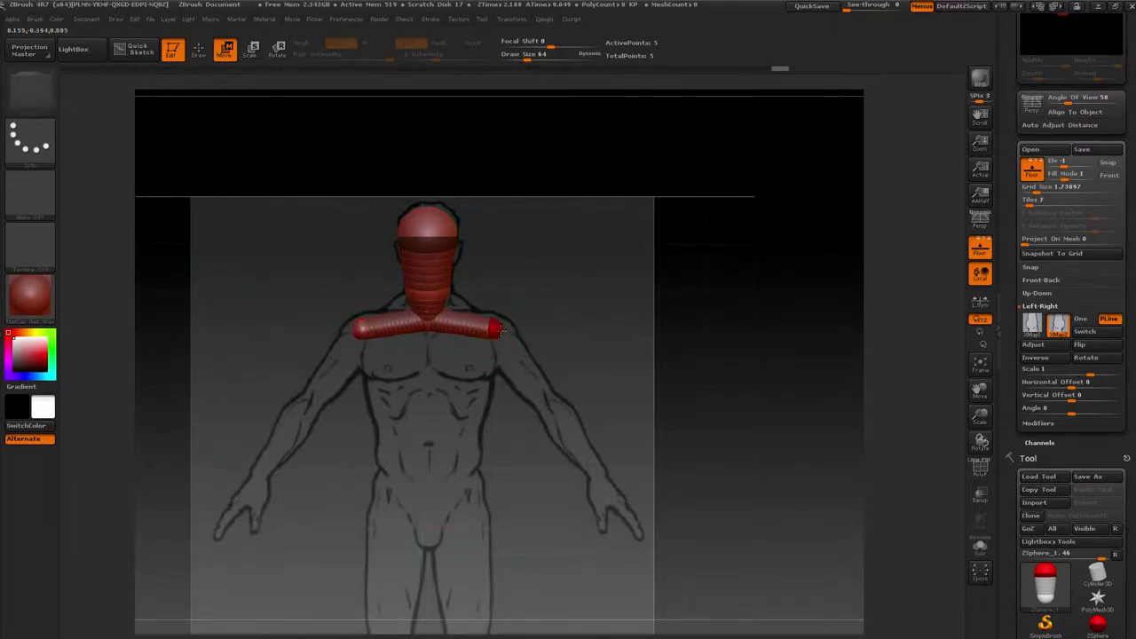
pyautogui.moveTo(502, 330)
pyautogui.mouseDown()
pyautogui.moveTo(438, 330)
pyautogui.moveTo(427, 317)
pyautogui.mouseUp()
pyautogui.press('e')
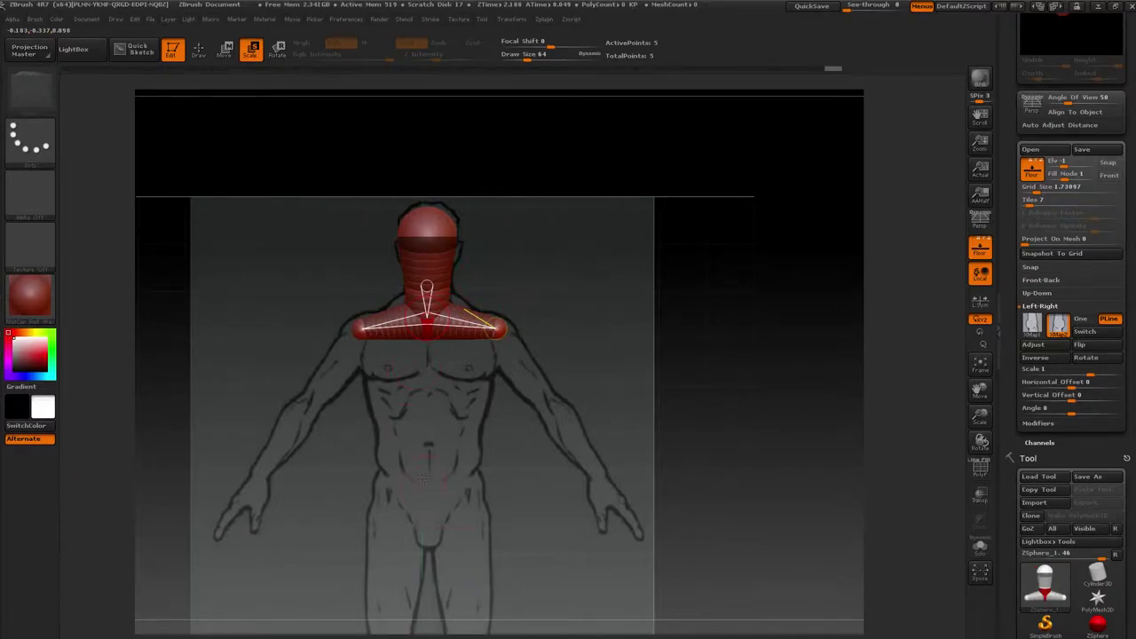
pyautogui.moveTo(794, 337)
pyautogui.mouseDown()
pyautogui.moveTo(770, 347)
pyautogui.moveTo(778, 337)
pyautogui.mouseUp()
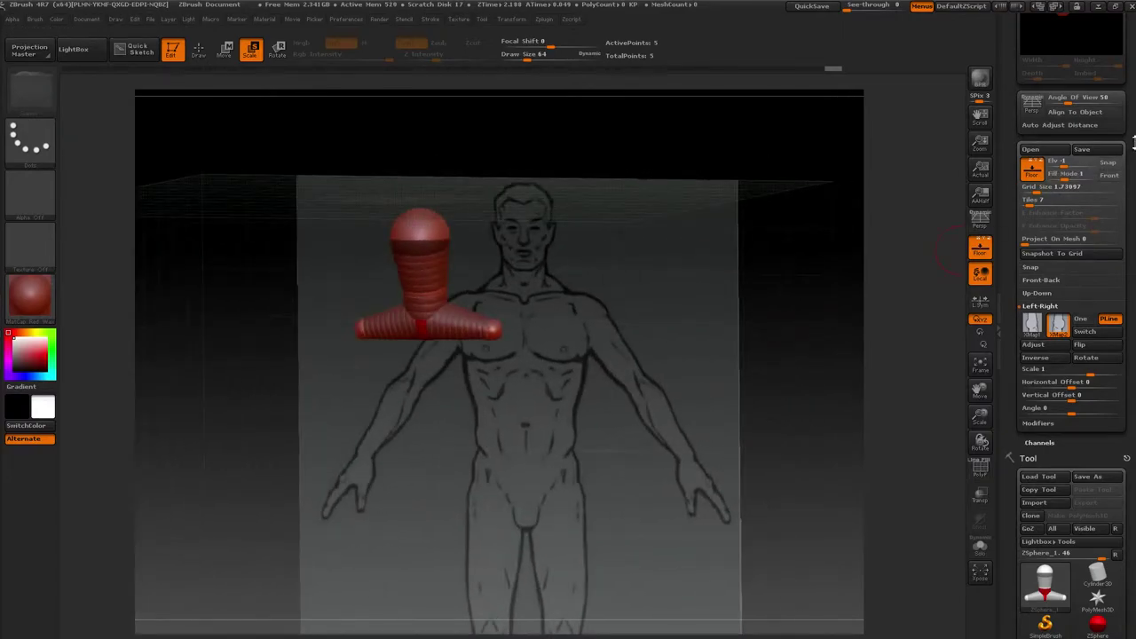
# Load PM3D_DemoSoldier through Tool > Load Tool and draw it upright on the canvas
pyautogui.scroll(5, 1133, 142)
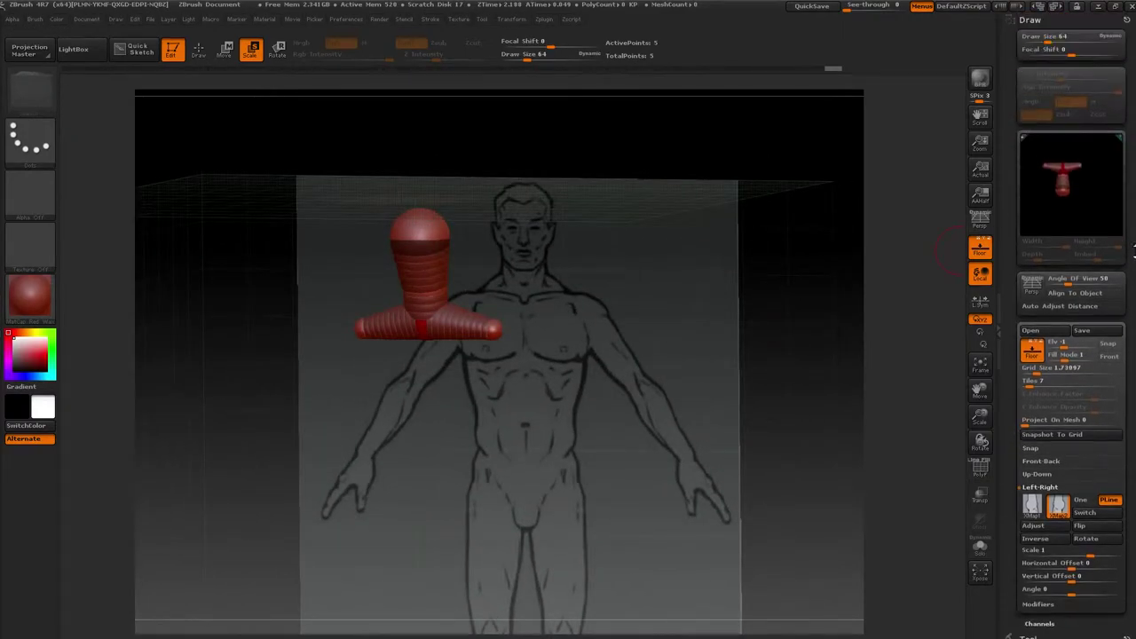
pyautogui.click(1029, 21)
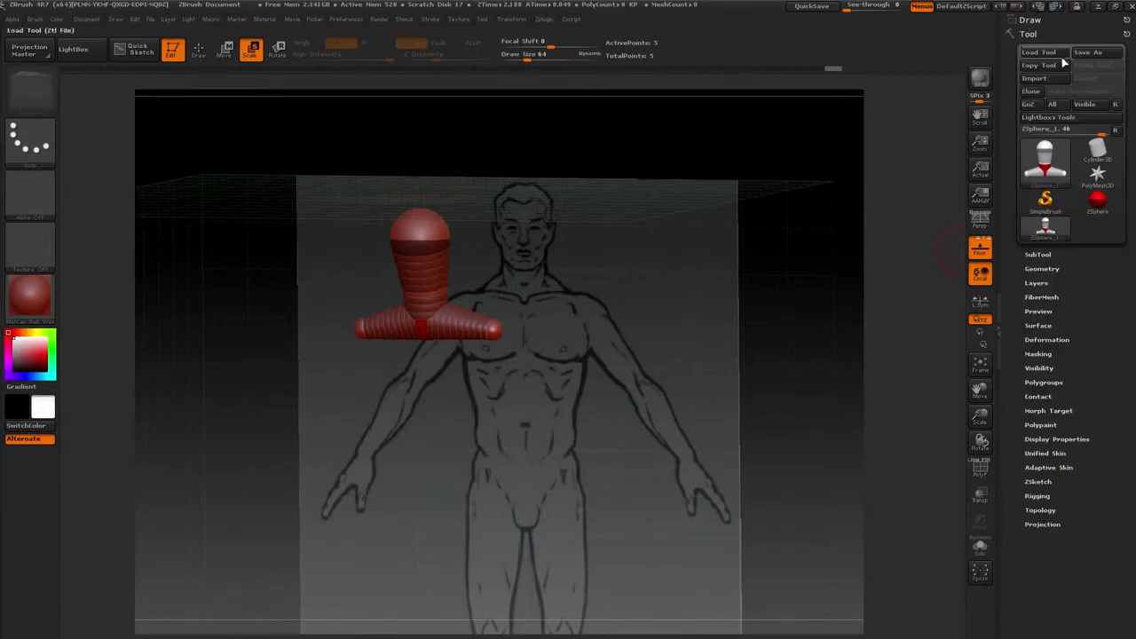
pyautogui.click(1045, 160)
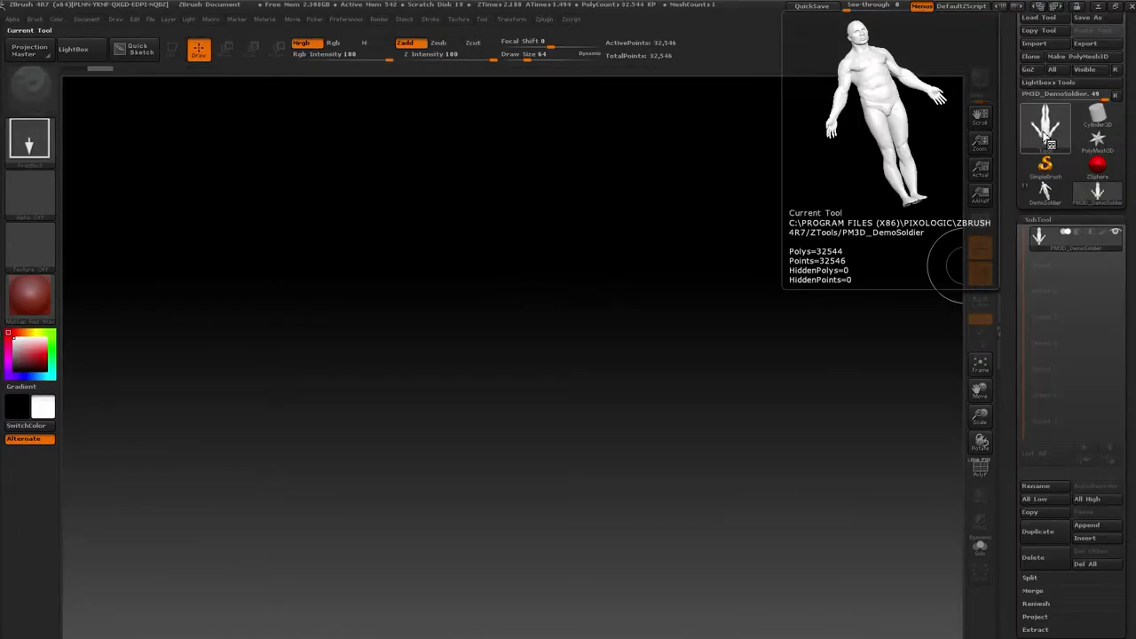
pyautogui.click(1047, 135)
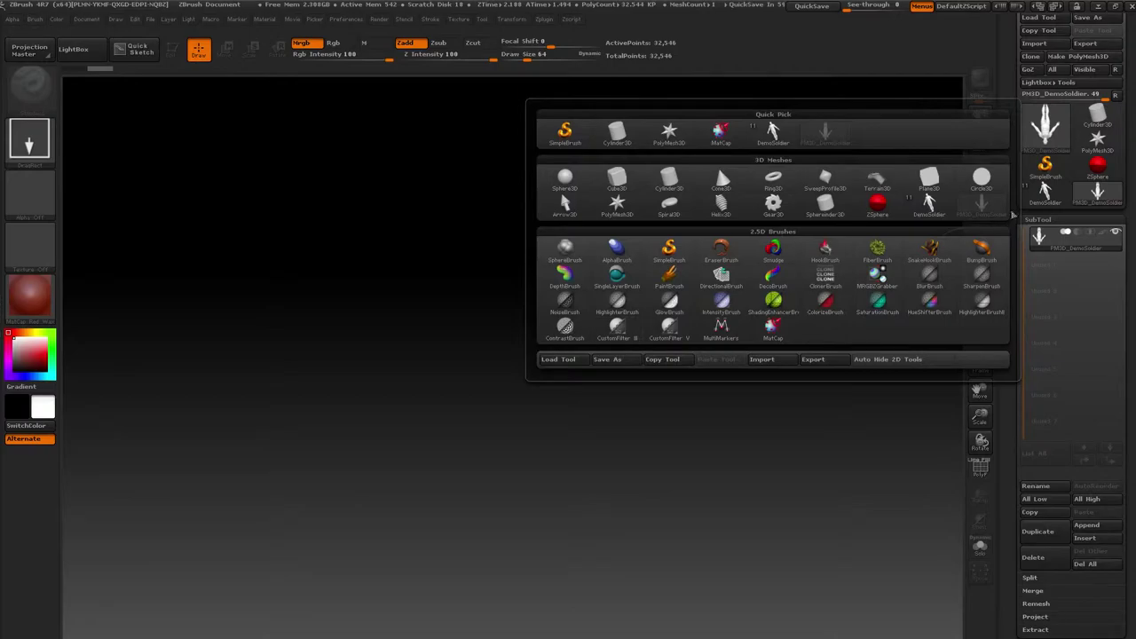
pyautogui.moveTo(520, 401)
pyautogui.mouseDown()
pyautogui.moveTo(579, 297)
pyautogui.moveTo(522, 480)
pyautogui.mouseUp()
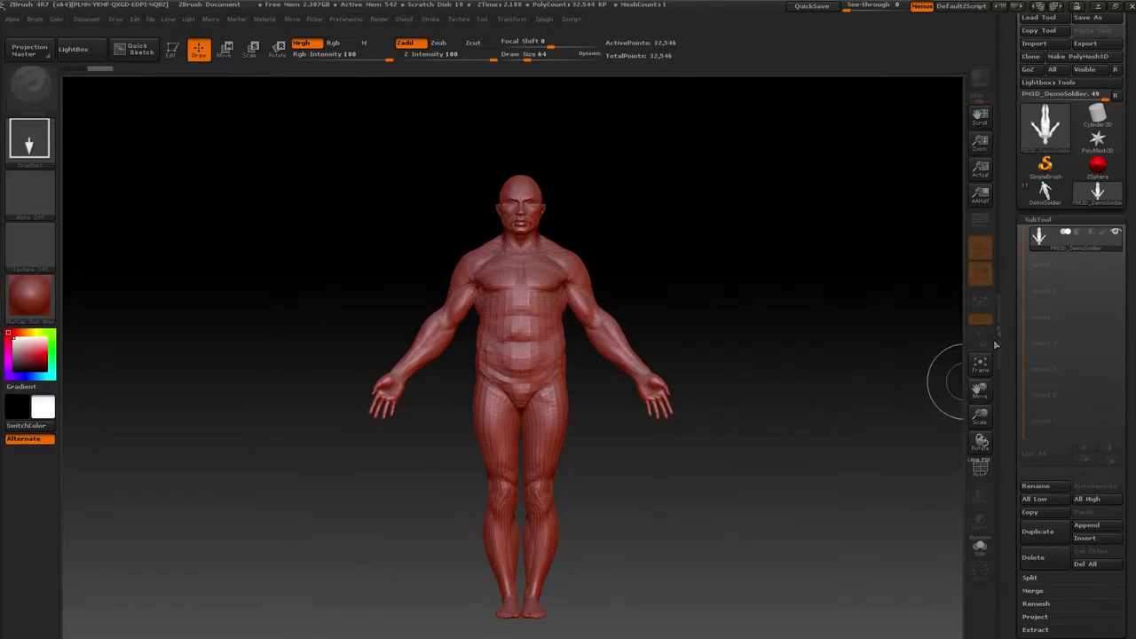
# Enter Edit mode on PM3D_DemoSoldier_1, orbit to three-quarter view, then back to front
pyautogui.click(171, 49)
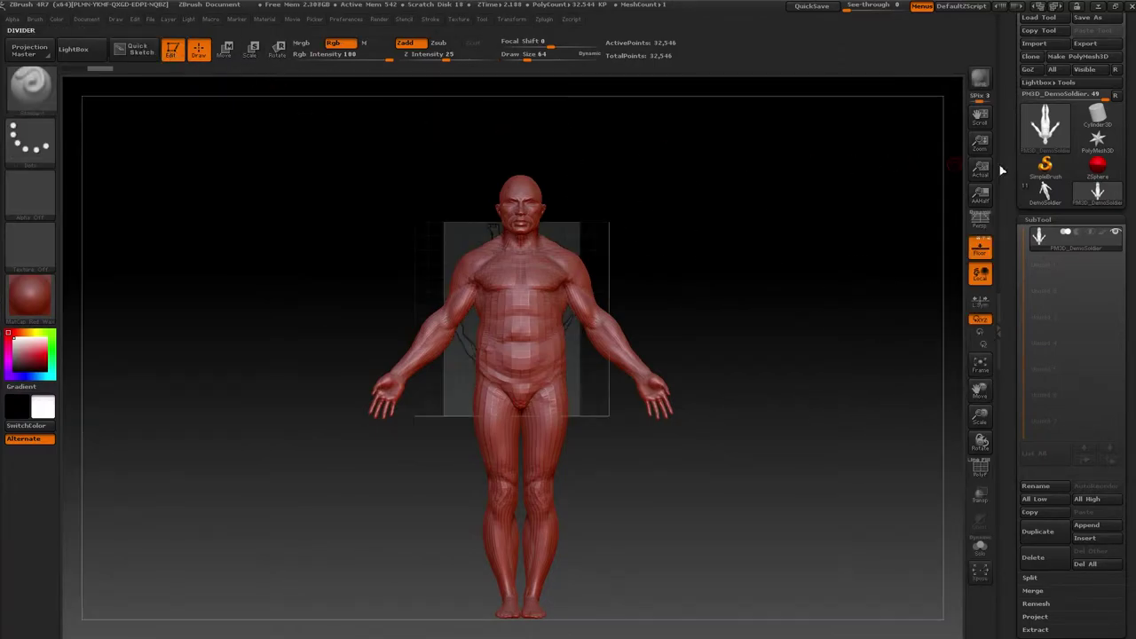
pyautogui.click(1077, 56)
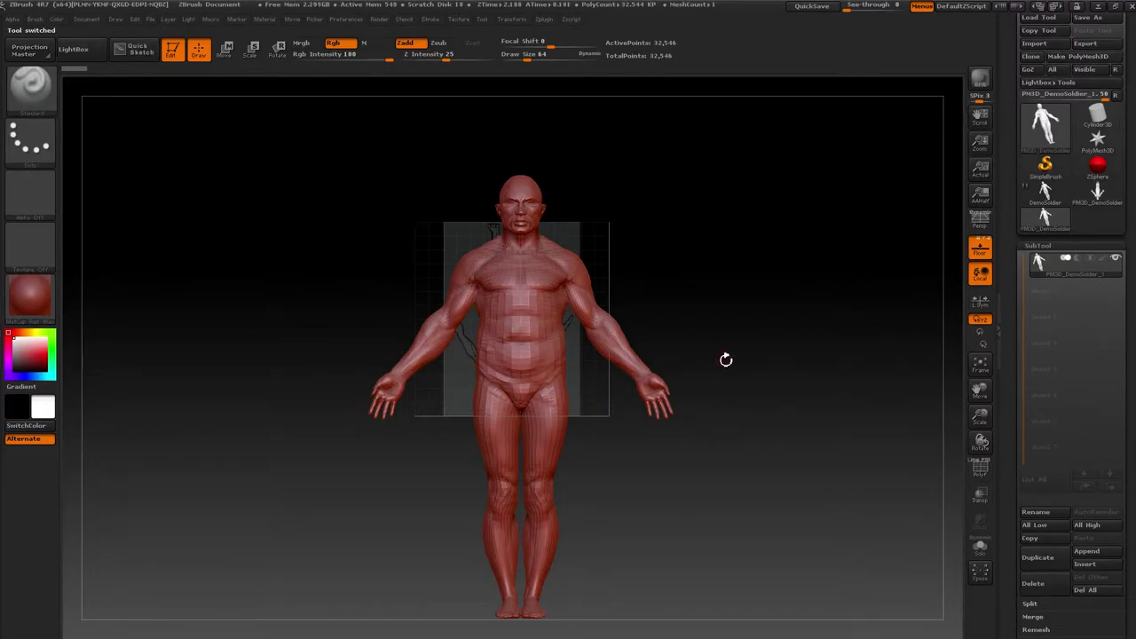
pyautogui.moveTo(717, 358)
pyautogui.mouseDown()
pyautogui.moveTo(690, 385)
pyautogui.moveTo(773, 373)
pyautogui.moveTo(762, 371)
pyautogui.mouseUp()
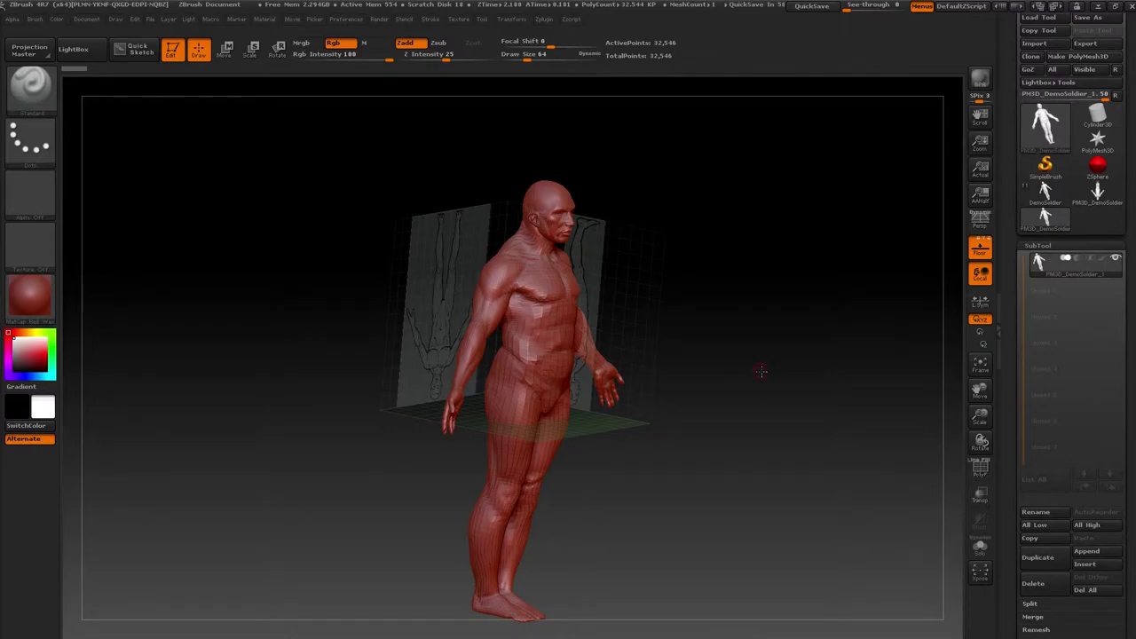
pyautogui.moveTo(760, 370); pyautogui.dragTo(697, 359)
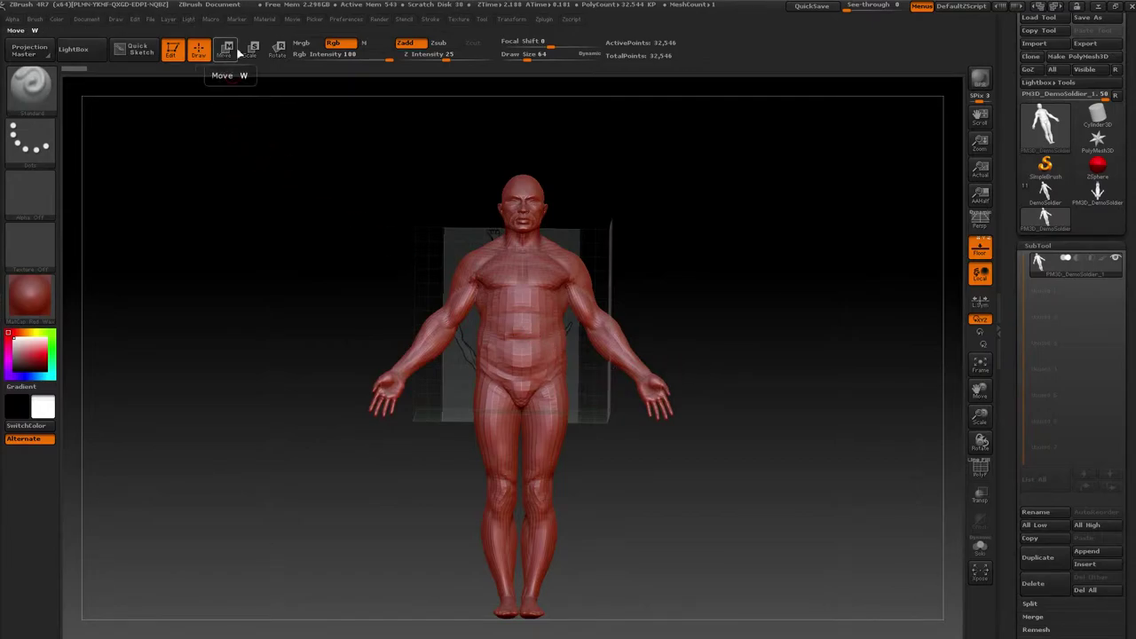
# Rotate the DemoSoldier 180 degrees using a hips-to-belly transpose line, then orbit the view
pyautogui.click(274, 52)
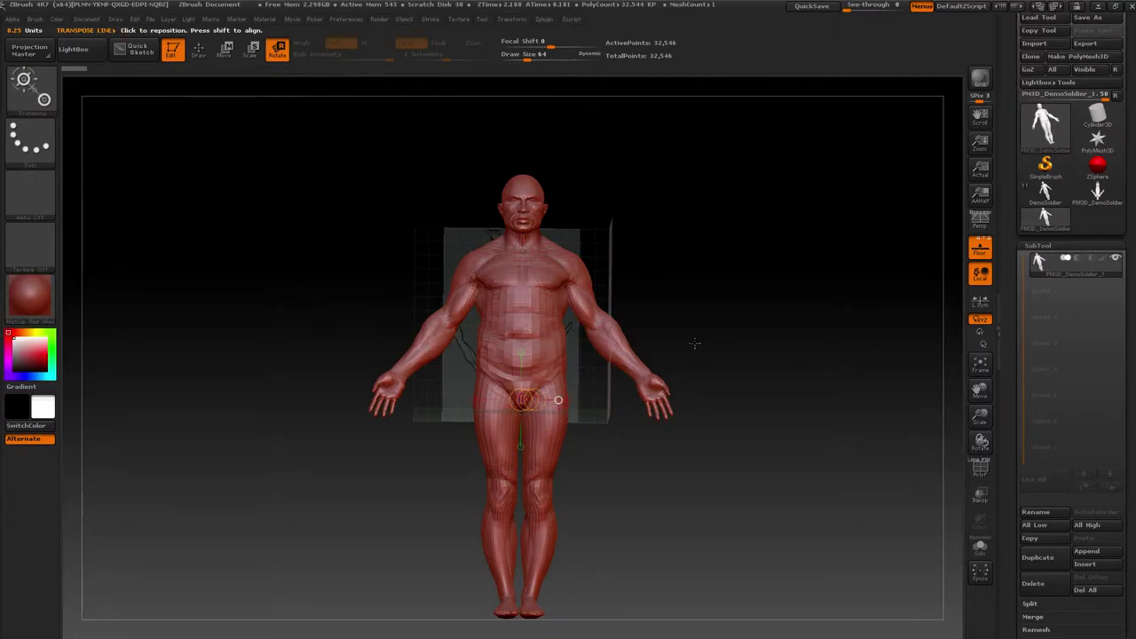
pyautogui.keyDown('shift'); pyautogui.moveTo(759, 339); pyautogui.dragTo(749, 333); pyautogui.keyUp('shift')
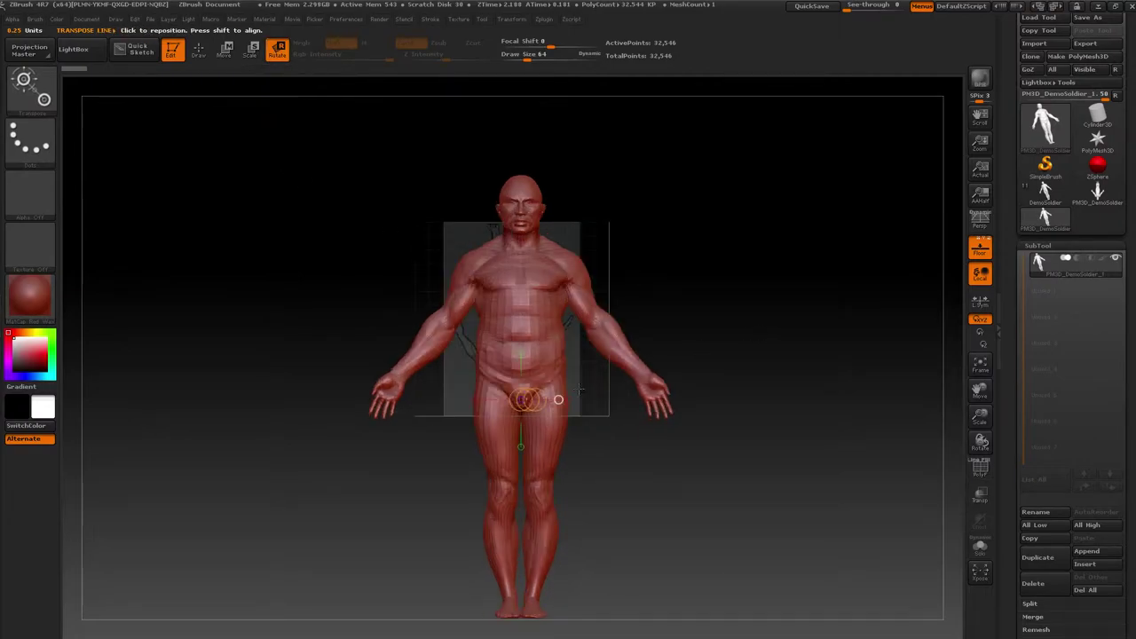
pyautogui.moveTo(524, 399); pyautogui.dragTo(521, 355)
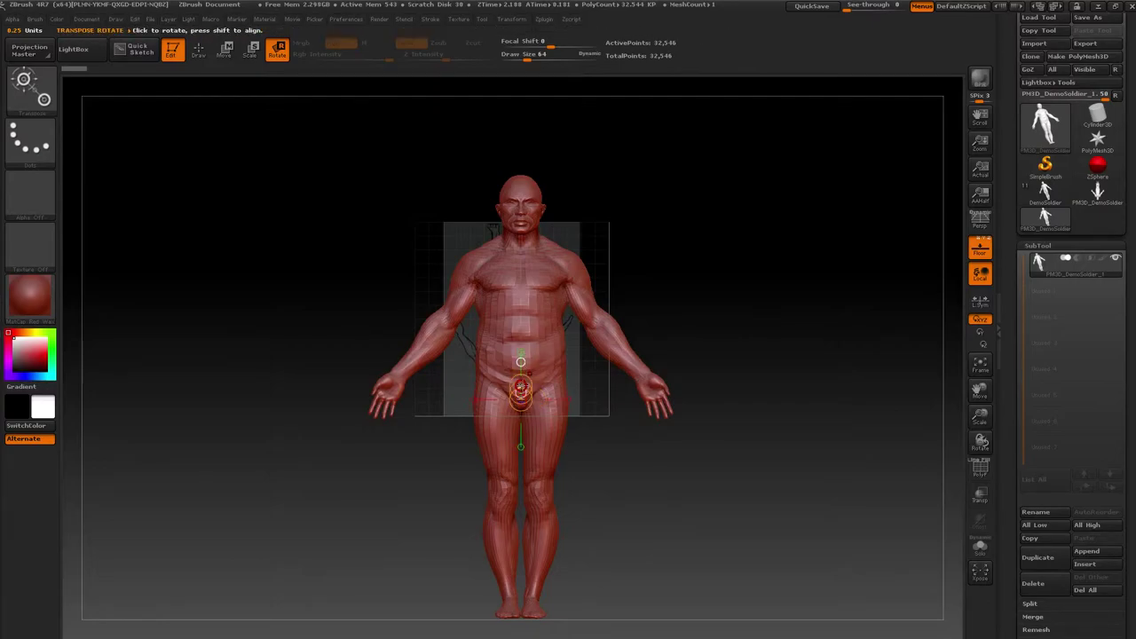
pyautogui.moveTo(521, 390); pyautogui.dragTo(523, 432)
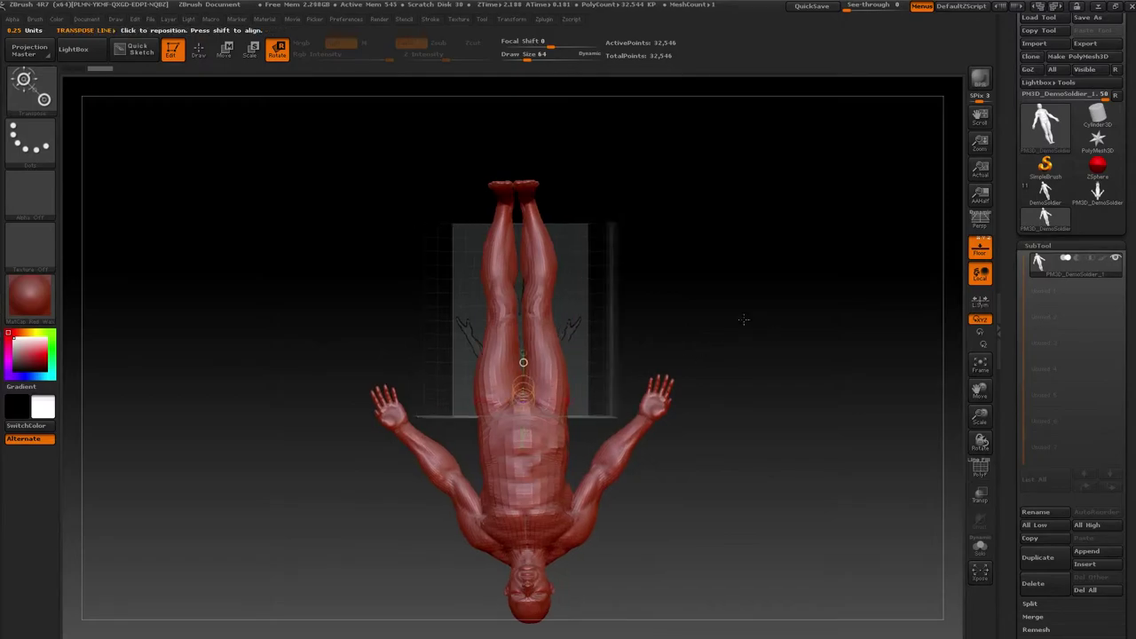
pyautogui.moveTo(743, 322); pyautogui.dragTo(597, 266)
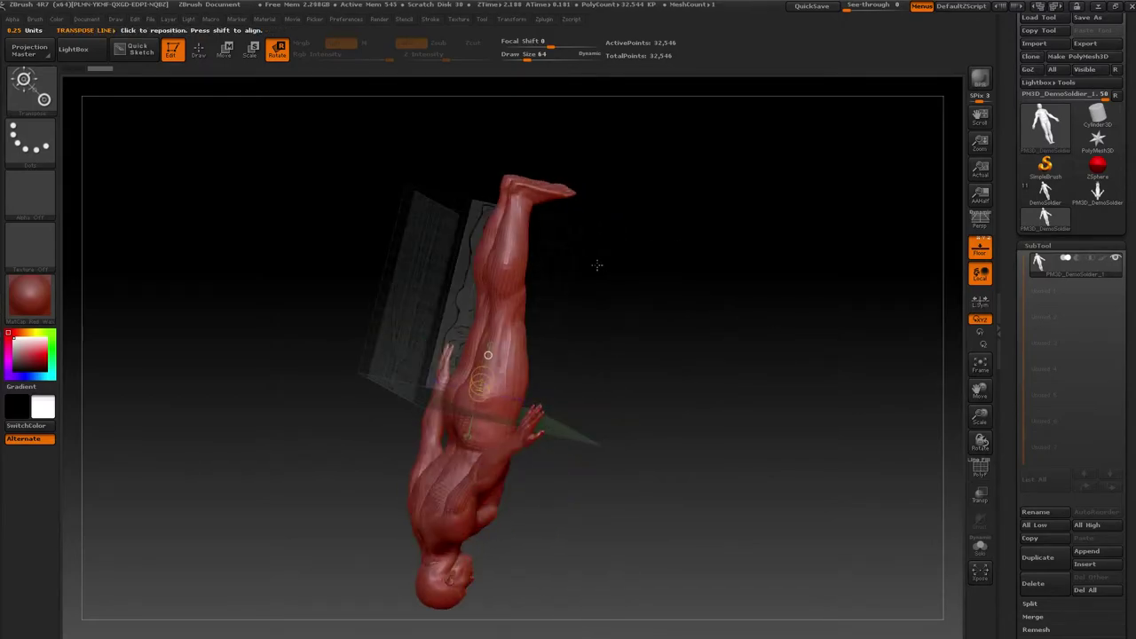
pyautogui.moveTo(597, 265)
pyautogui.mouseDown()
pyautogui.moveTo(776, 320)
pyautogui.moveTo(690, 344)
pyautogui.moveTo(735, 294)
pyautogui.mouseUp()
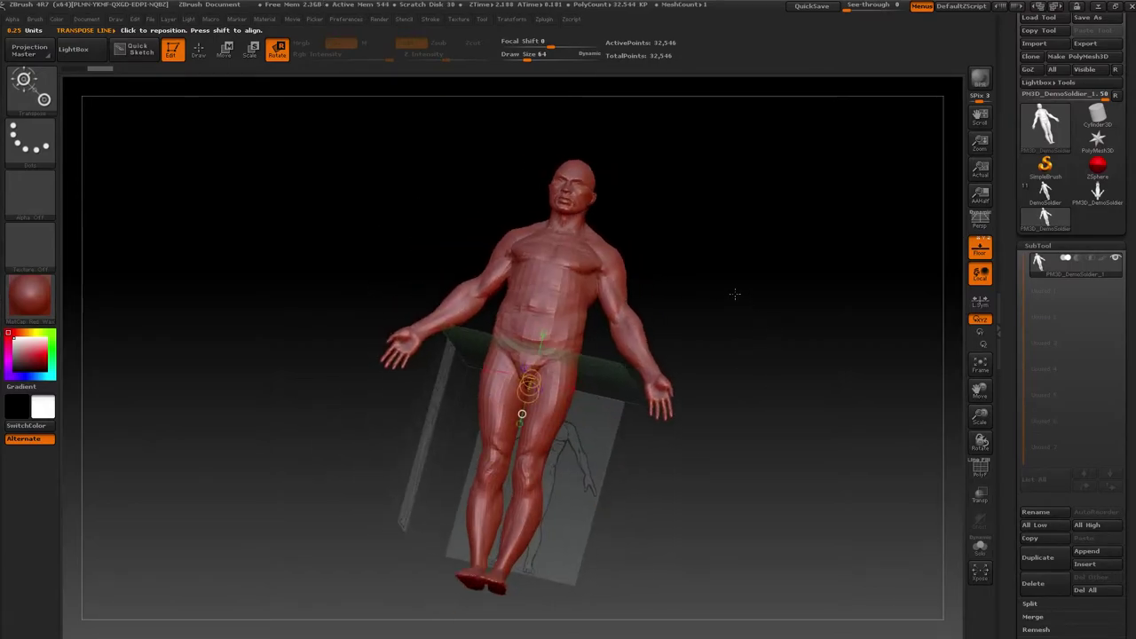
# Apply Snapshot To Grid to project the DemoSoldier onto the grid planes, then return to front view
pyautogui.moveTo(1123, 198); pyautogui.dragTo(1122, 235)
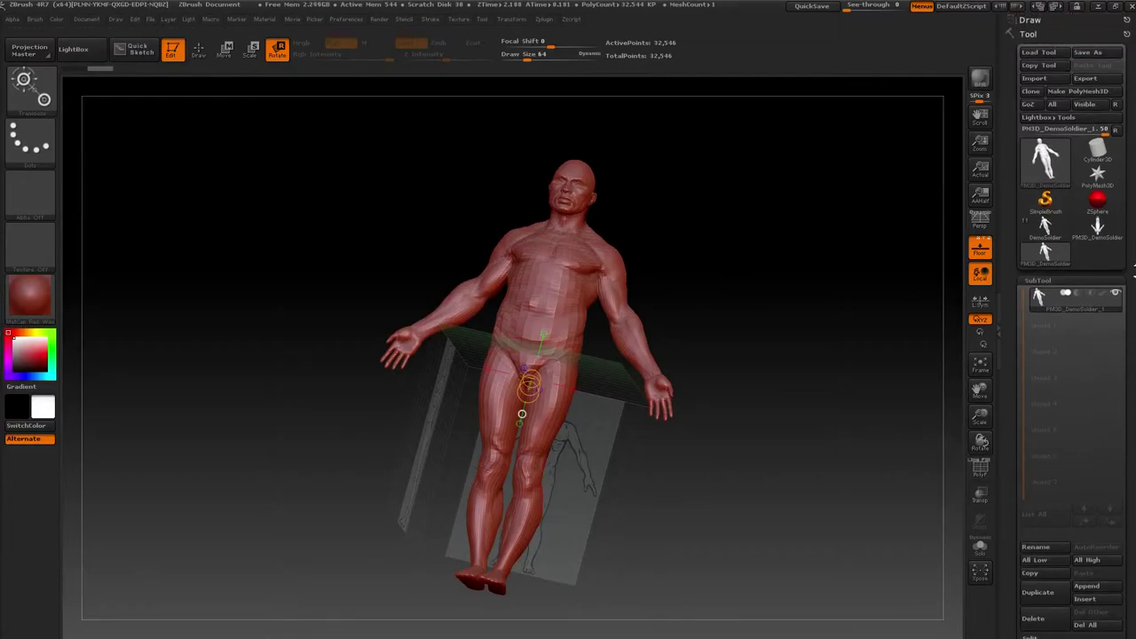
pyautogui.click(1027, 21)
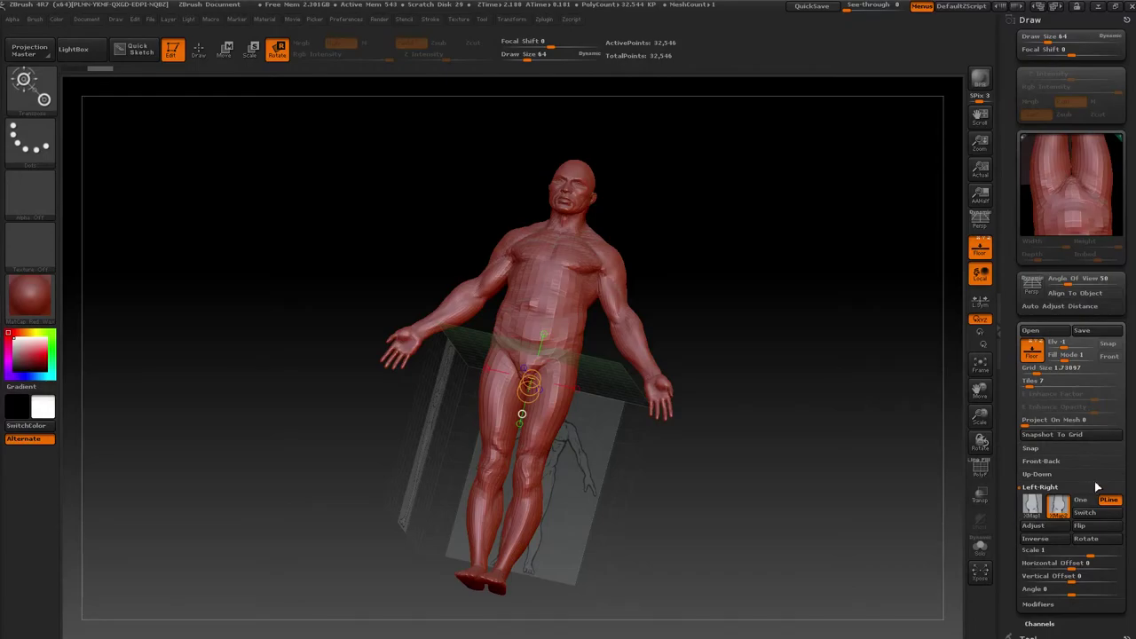
pyautogui.click(1040, 487)
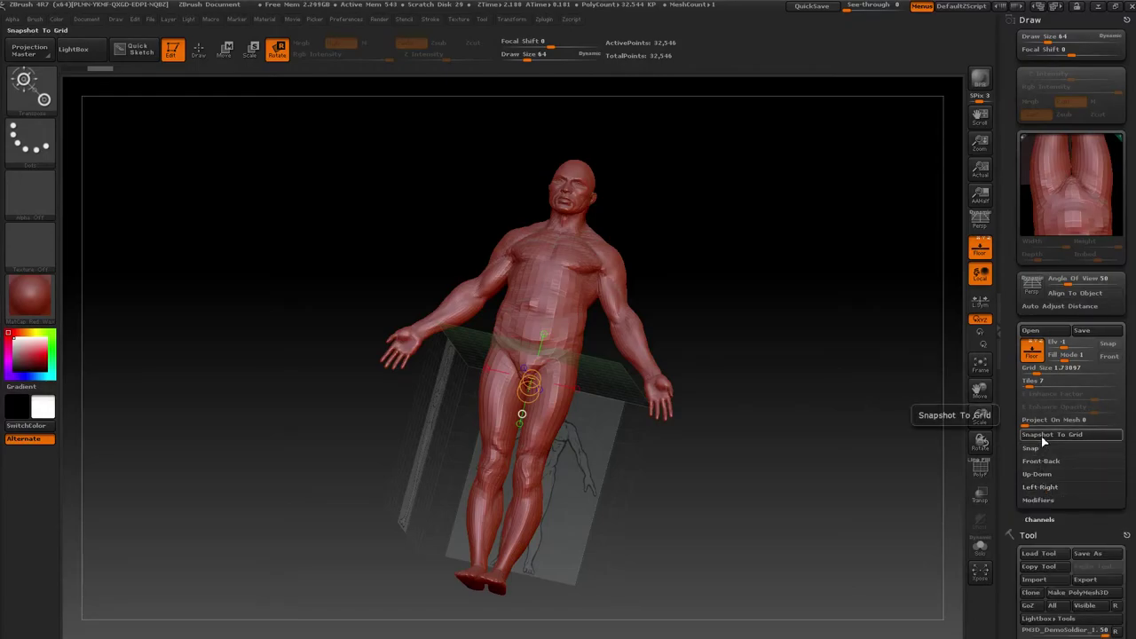
pyautogui.click(1042, 435)
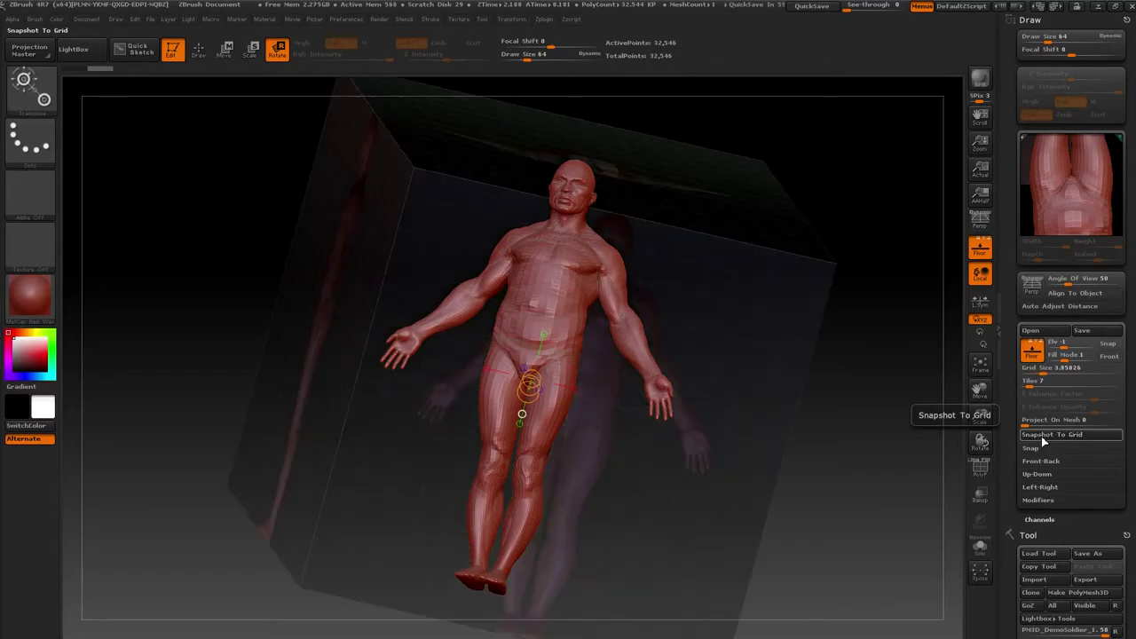
pyautogui.moveTo(838, 448)
pyautogui.mouseDown()
pyautogui.moveTo(871, 397)
pyautogui.moveTo(852, 420)
pyautogui.moveTo(820, 336)
pyautogui.mouseUp()
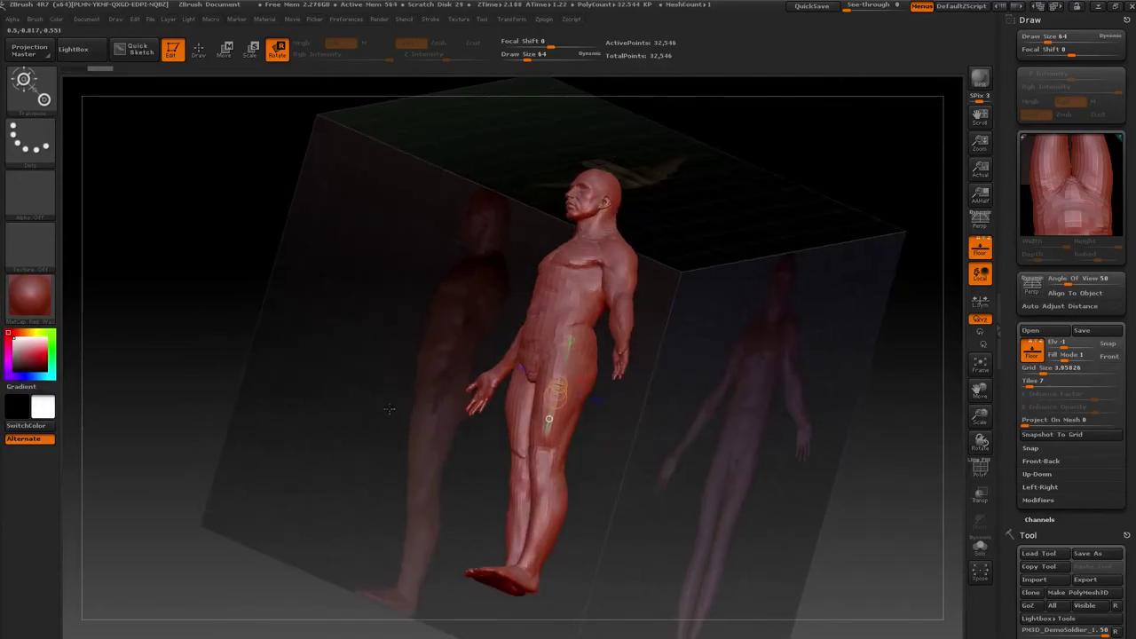
pyautogui.moveTo(229, 290)
pyautogui.mouseDown()
pyautogui.moveTo(645, 479)
pyautogui.moveTo(809, 462)
pyautogui.mouseUp()
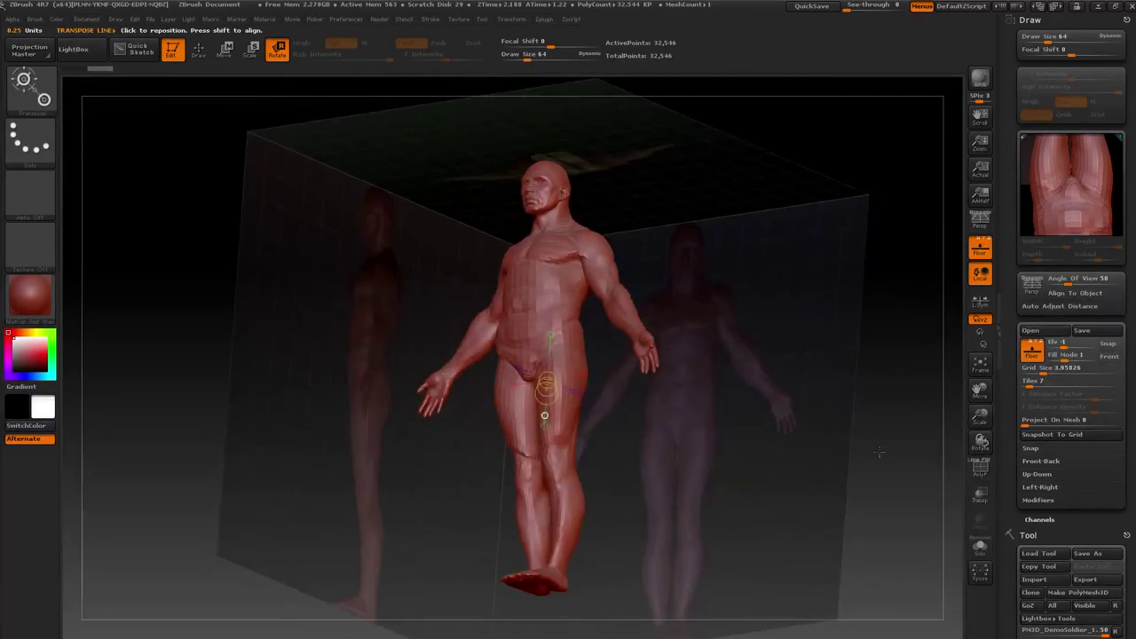
pyautogui.keyDown('shift'); pyautogui.moveTo(891, 459); pyautogui.dragTo(778, 393); pyautogui.keyUp('shift')
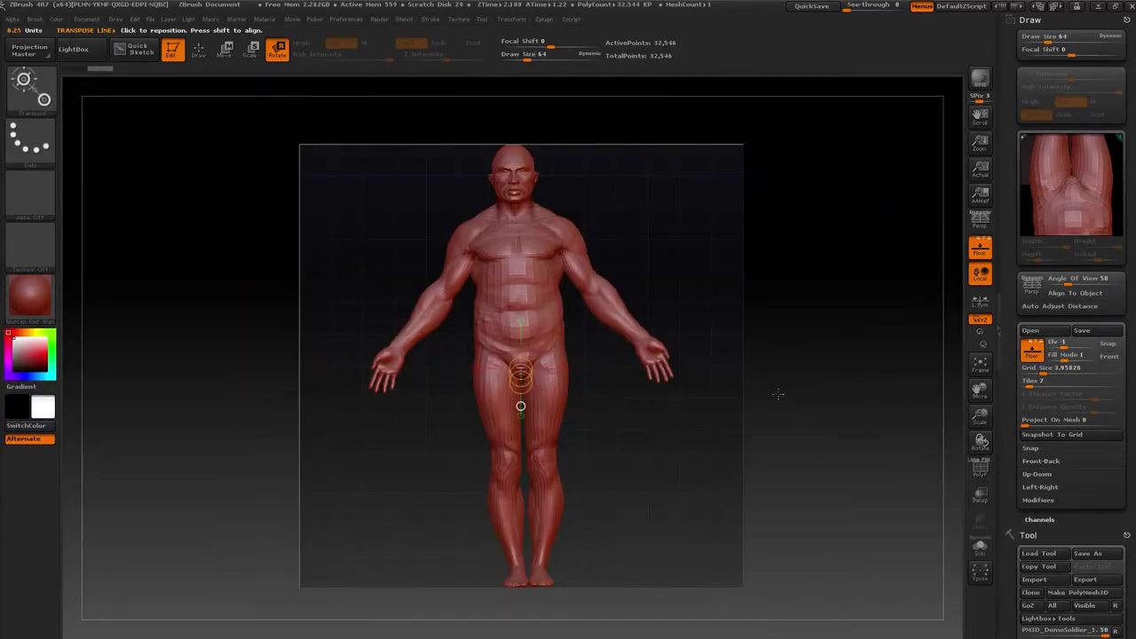